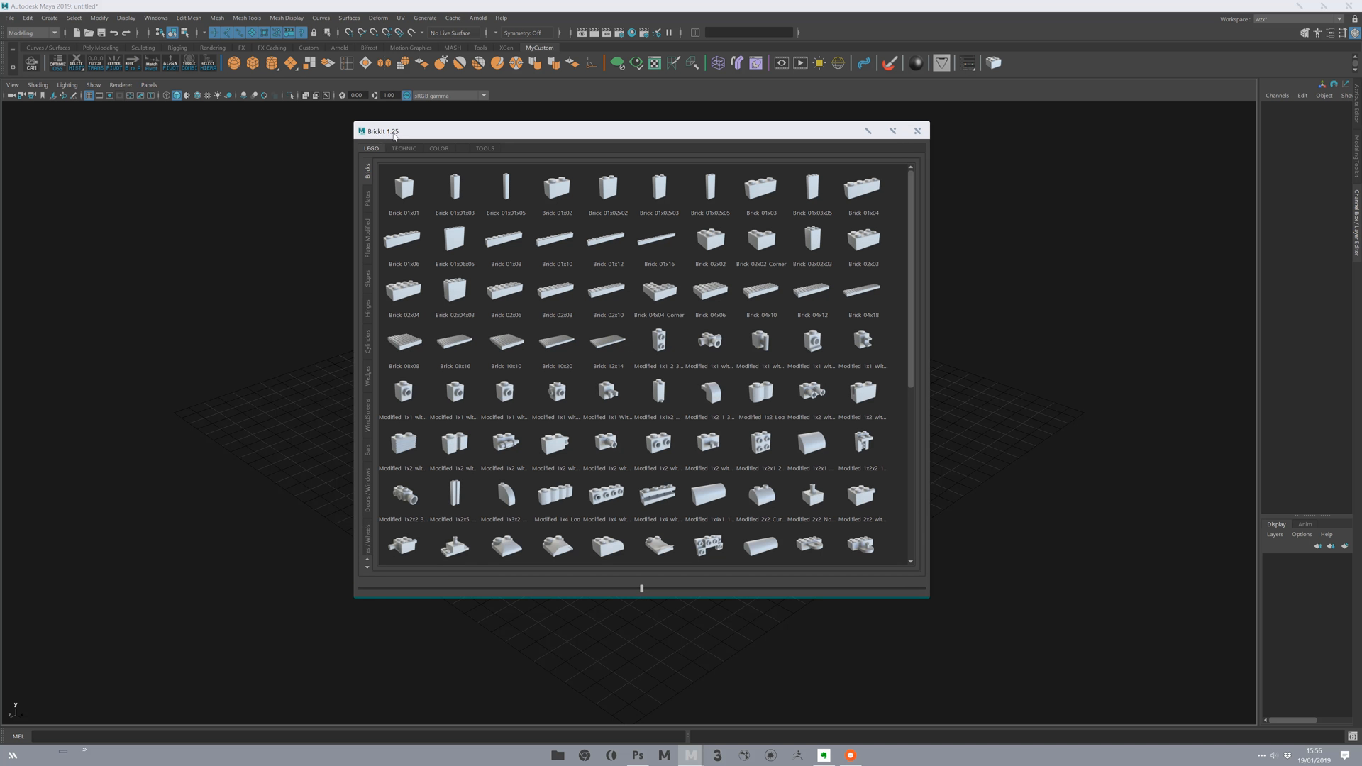
Bring up the BrickIt 1.25 release notes in Evernote and arrange them beside the BrickIt window.
left_click_drag(447, 135, 449, 137)
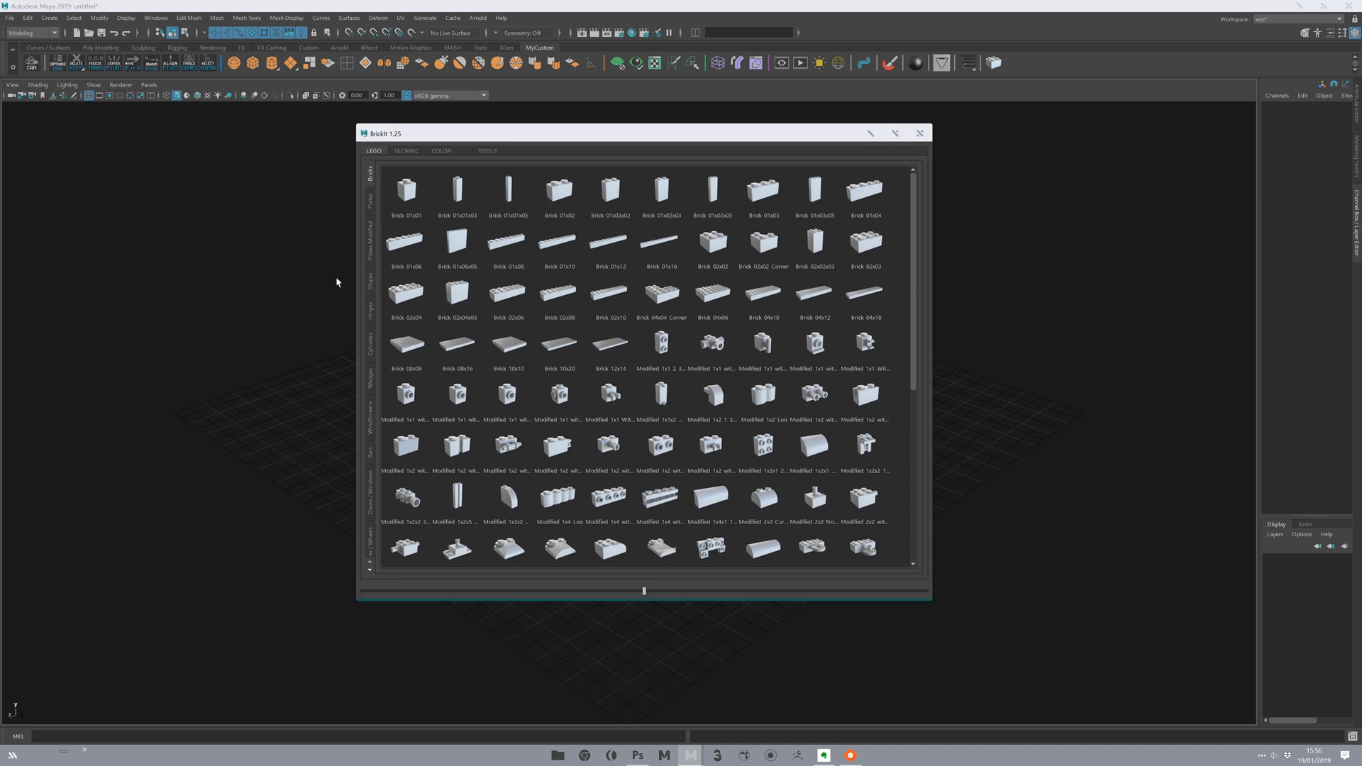
key("alt+Tab")
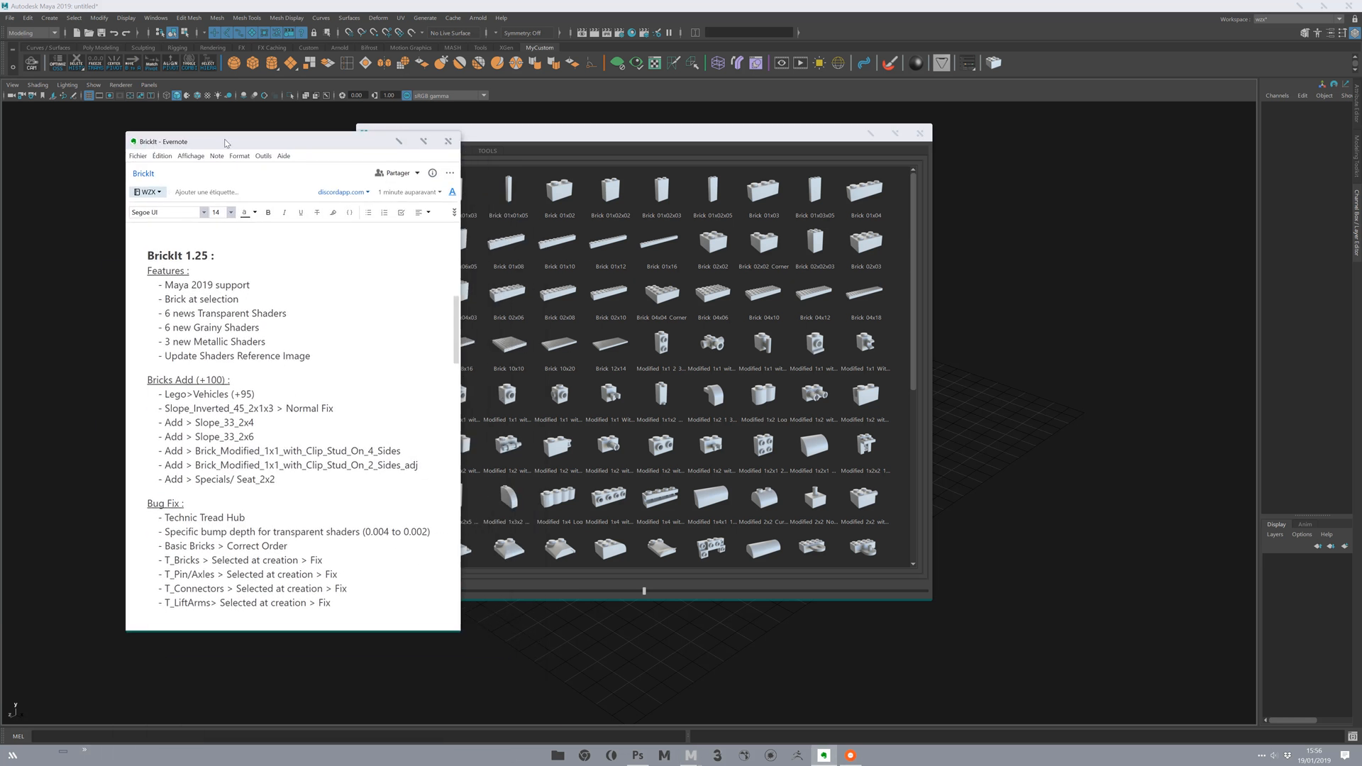
left_click_drag(440, 135, 538, 132)
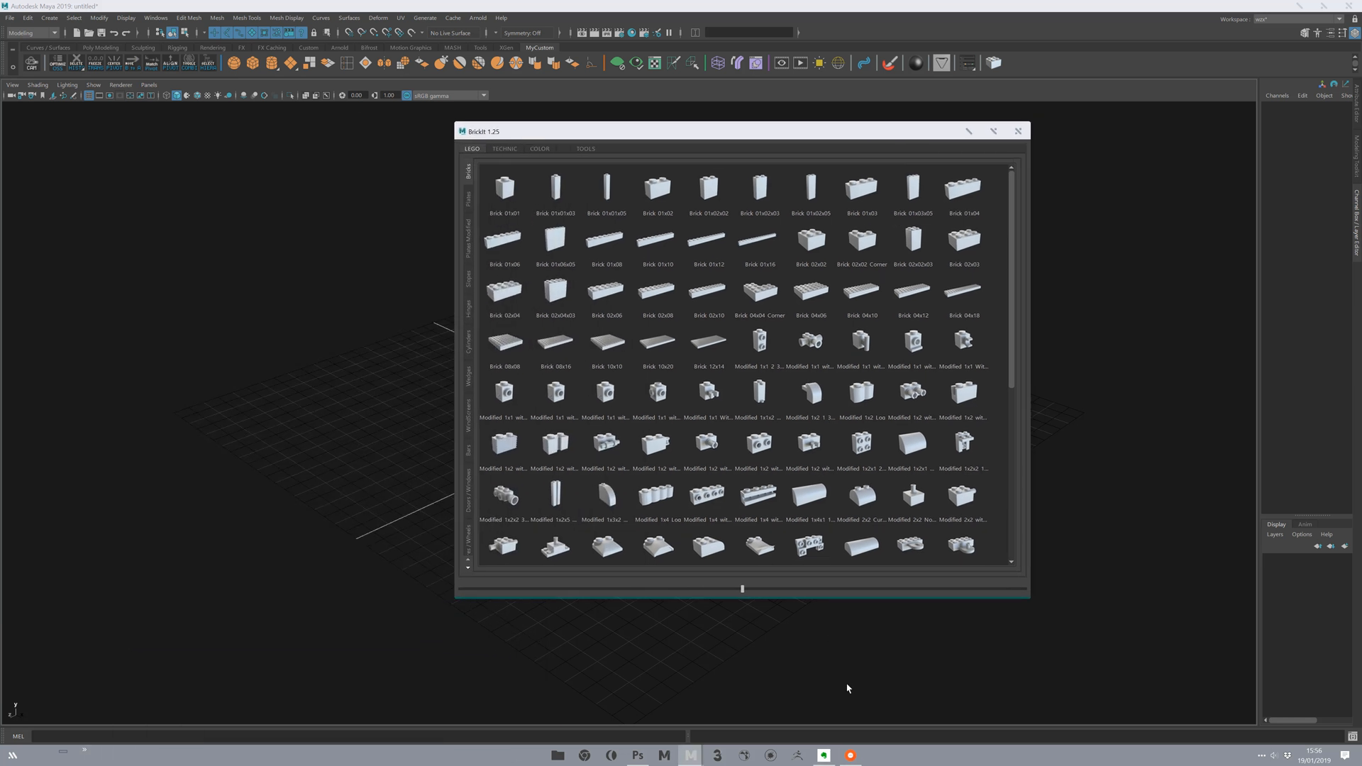
key("alt+Tab")
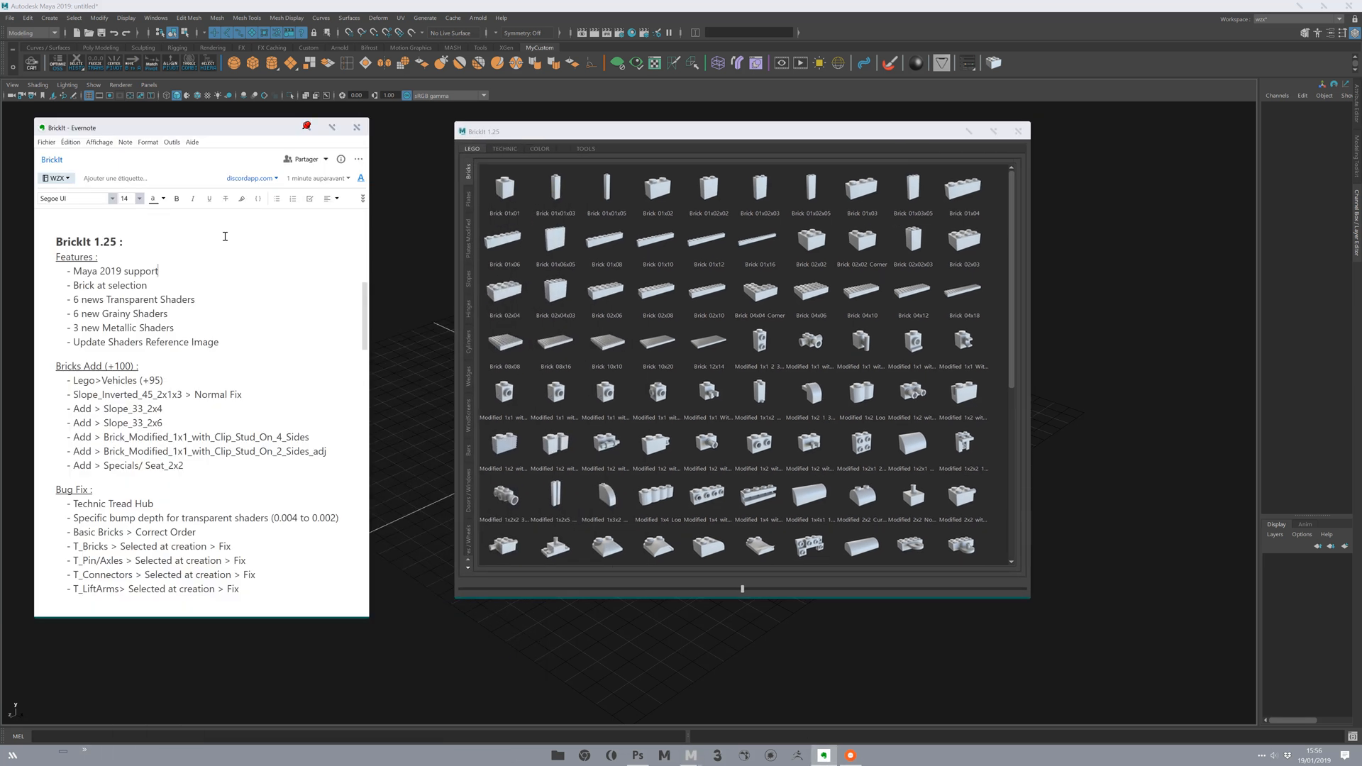
left_click_drag(170, 129, 171, 115)
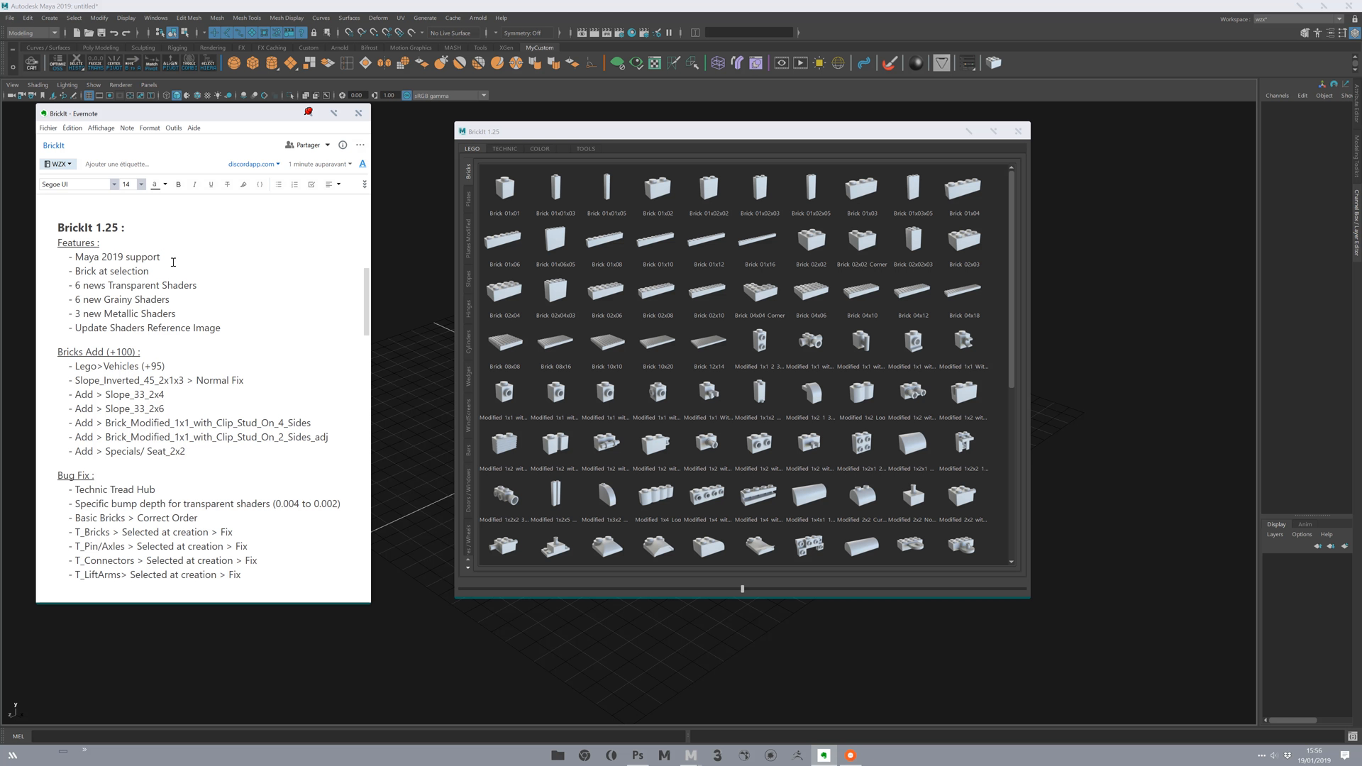
Highlight "Maya 2019 support" in the release notes, mark the "Brick at selection" line and reposition the notes and BrickIt windows.
left_click_drag(161, 258, 74, 264)
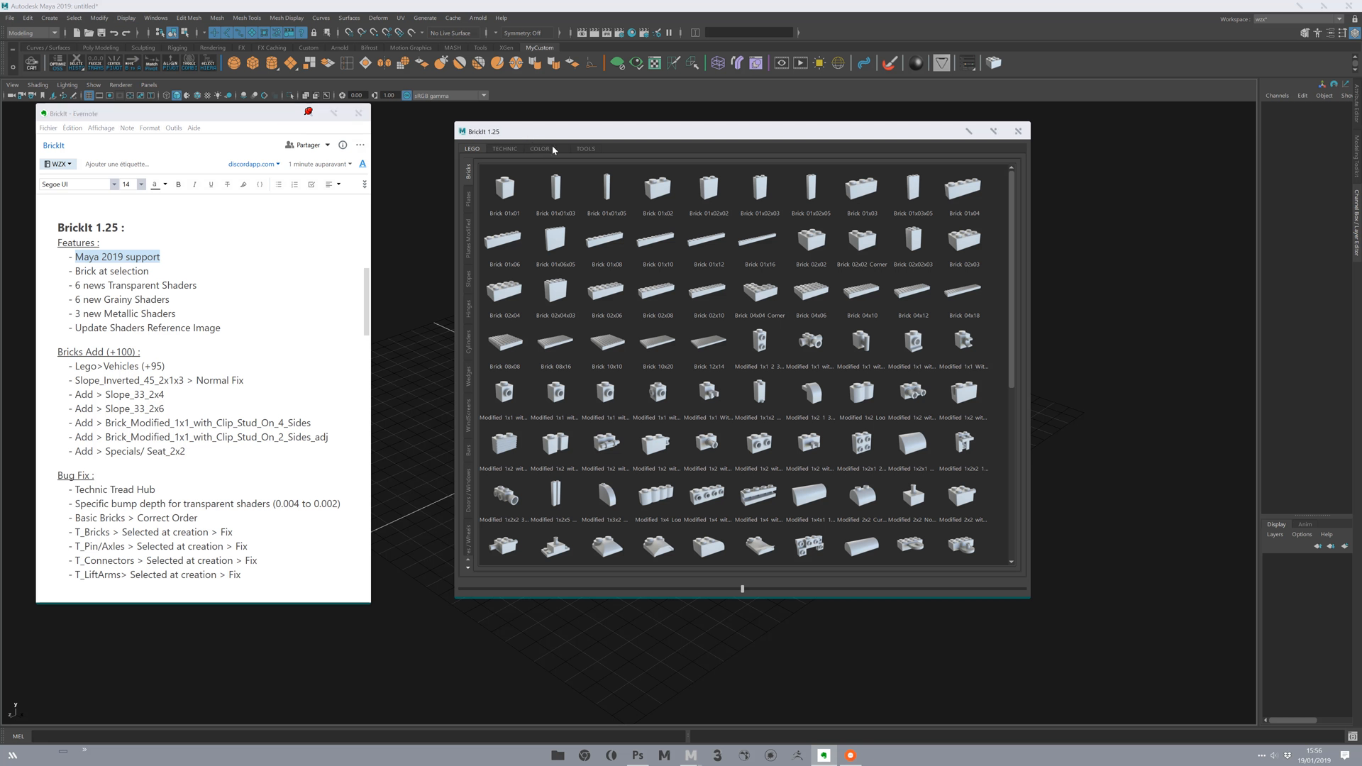
left_click_drag(529, 132, 519, 168)
left_click(227, 271)
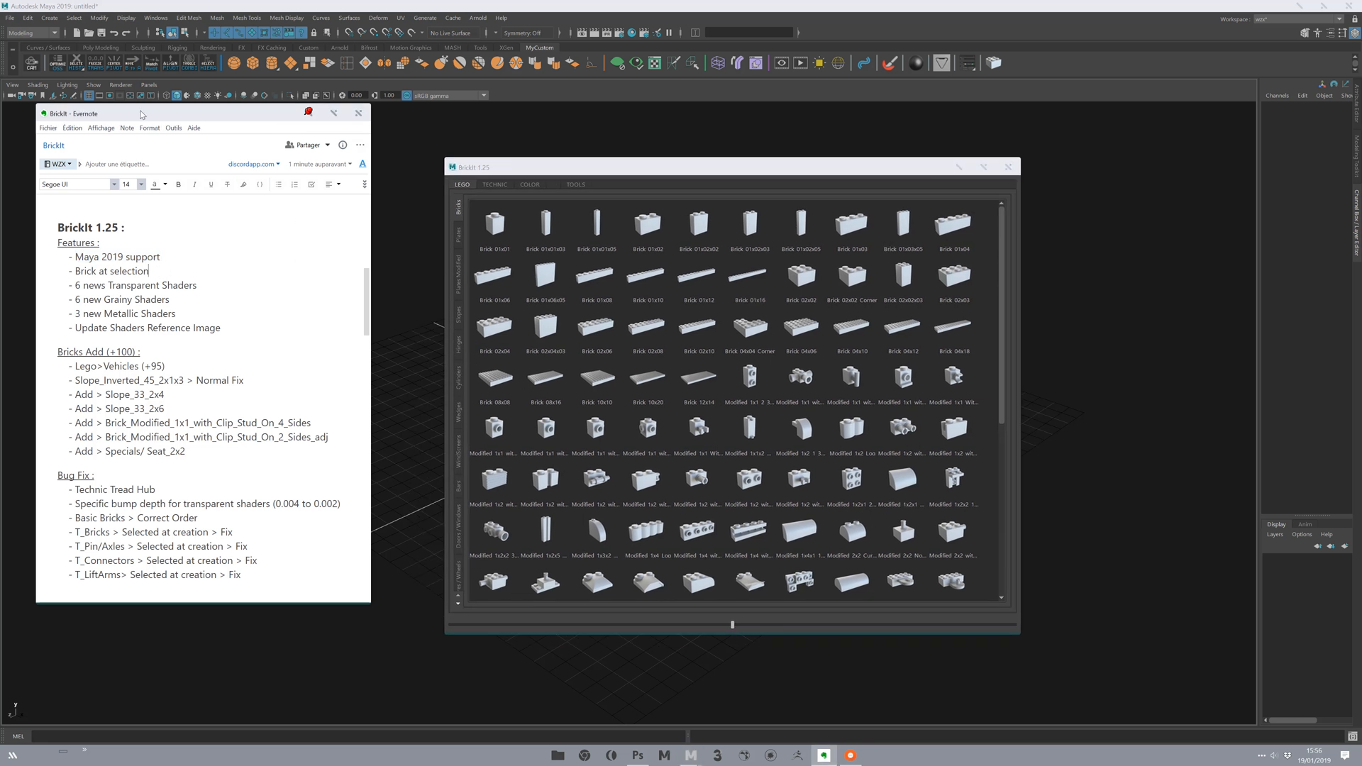
left_click_drag(132, 108, 120, 121)
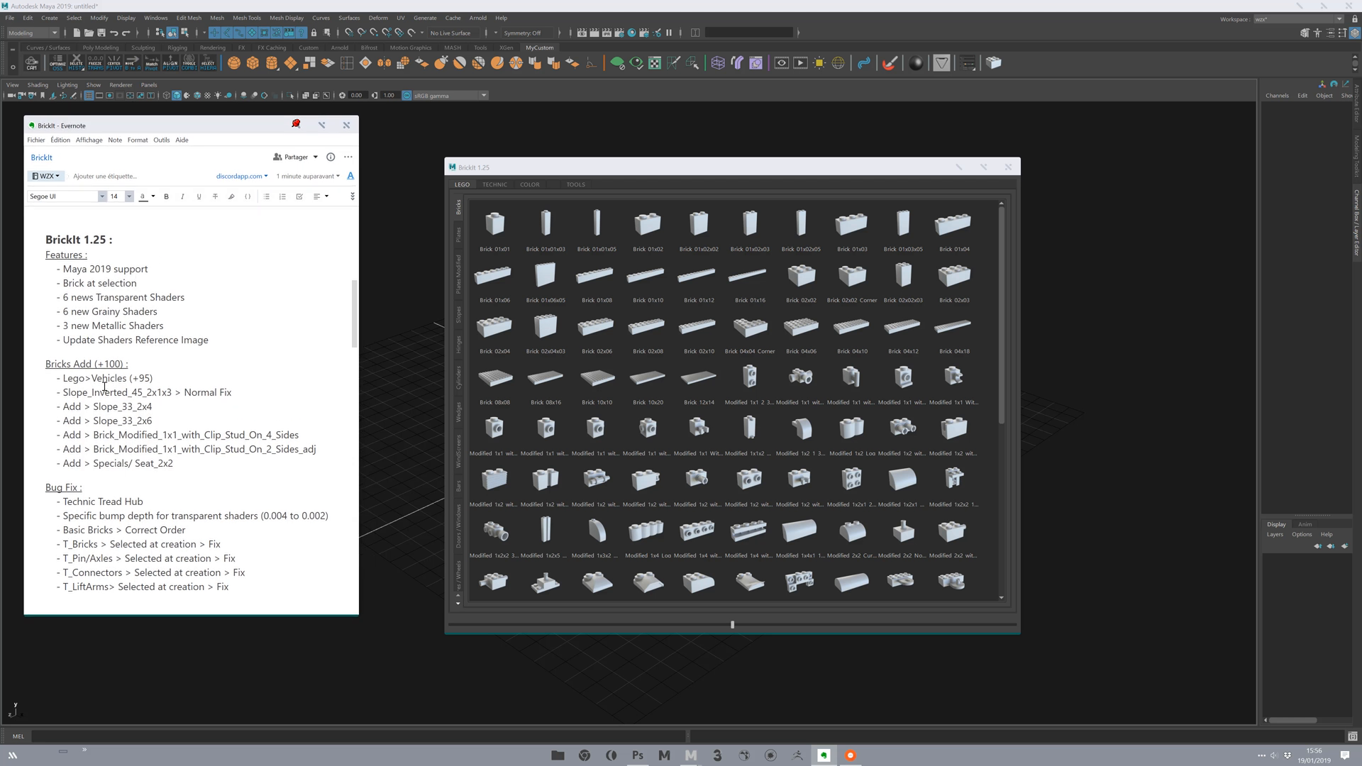
left_click_drag(109, 133, 98, 128)
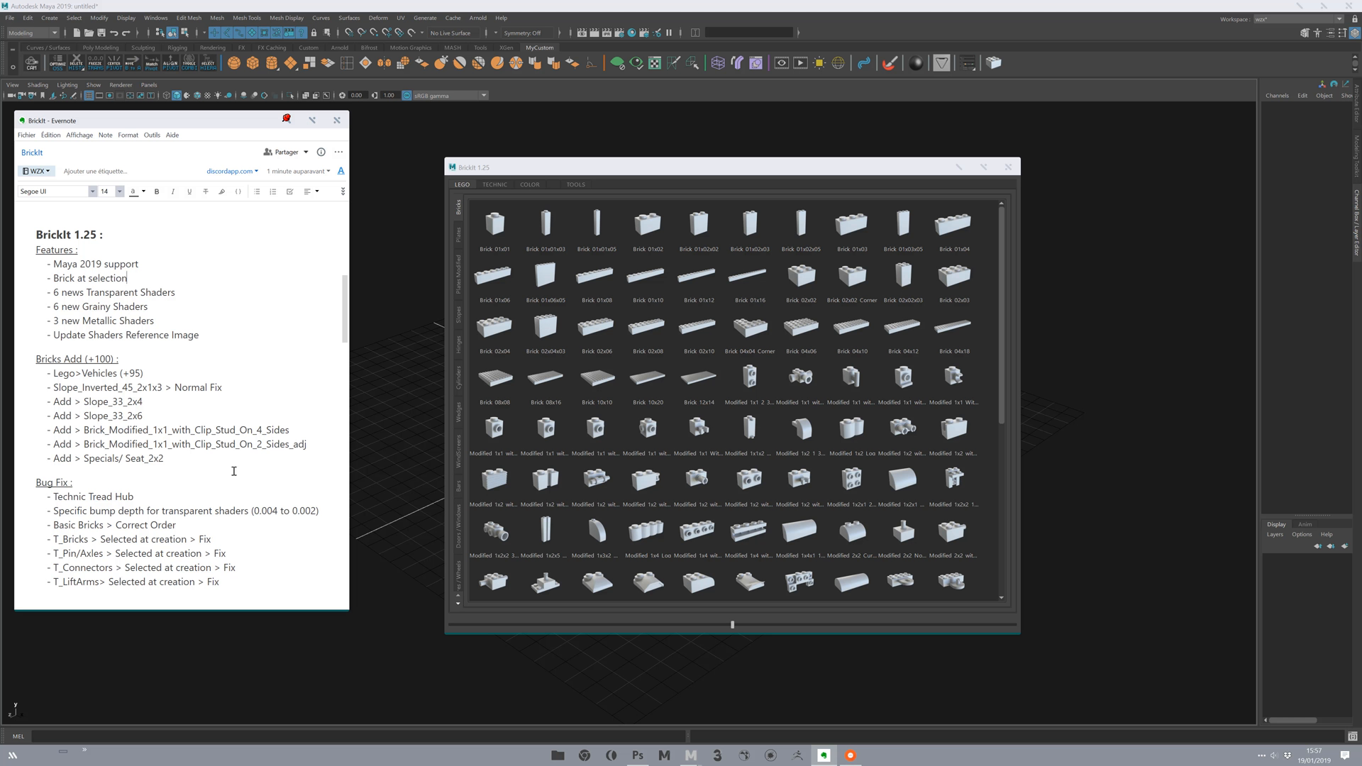
Show the Technic Pin / Axles and Connectors categories in BrickIt and move its window farther from the notes.
left_click(86, 568)
left_click(495, 185)
left_click(458, 278)
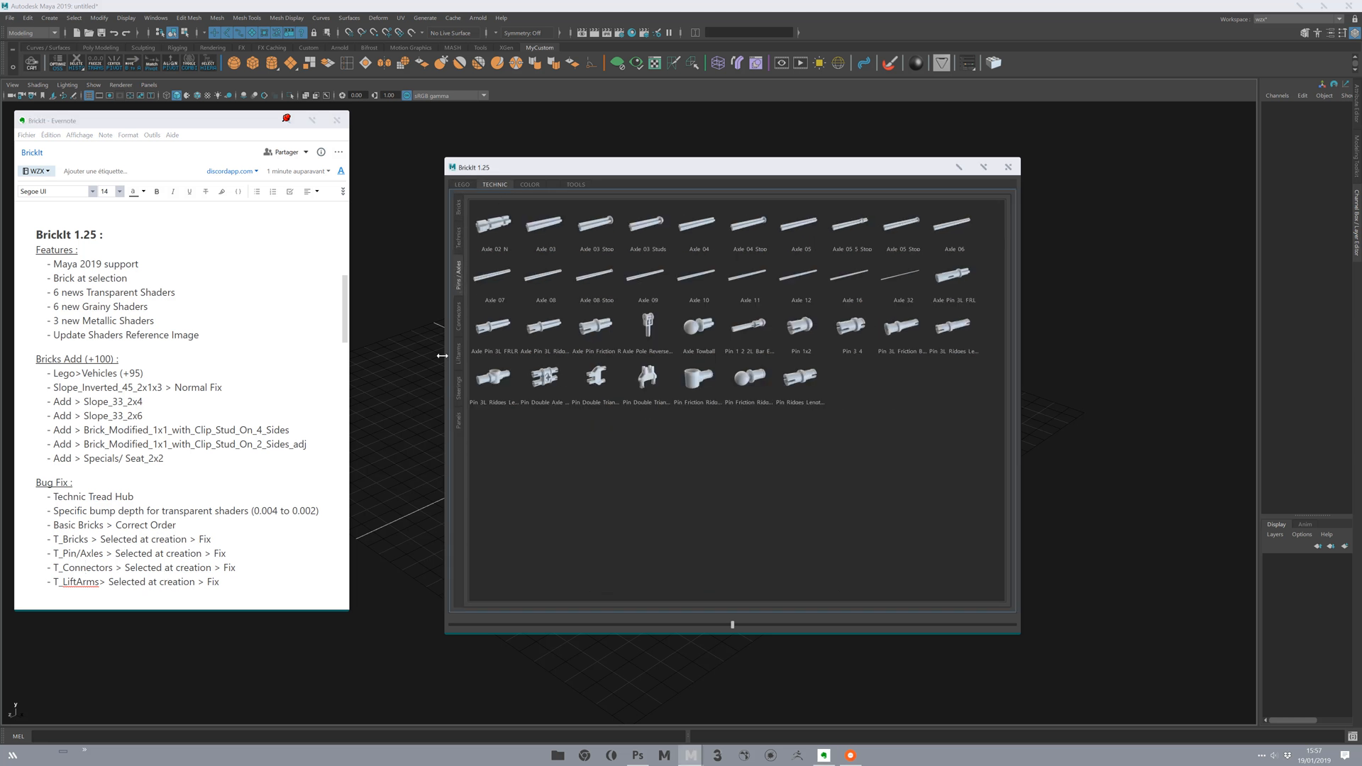
left_click(457, 319)
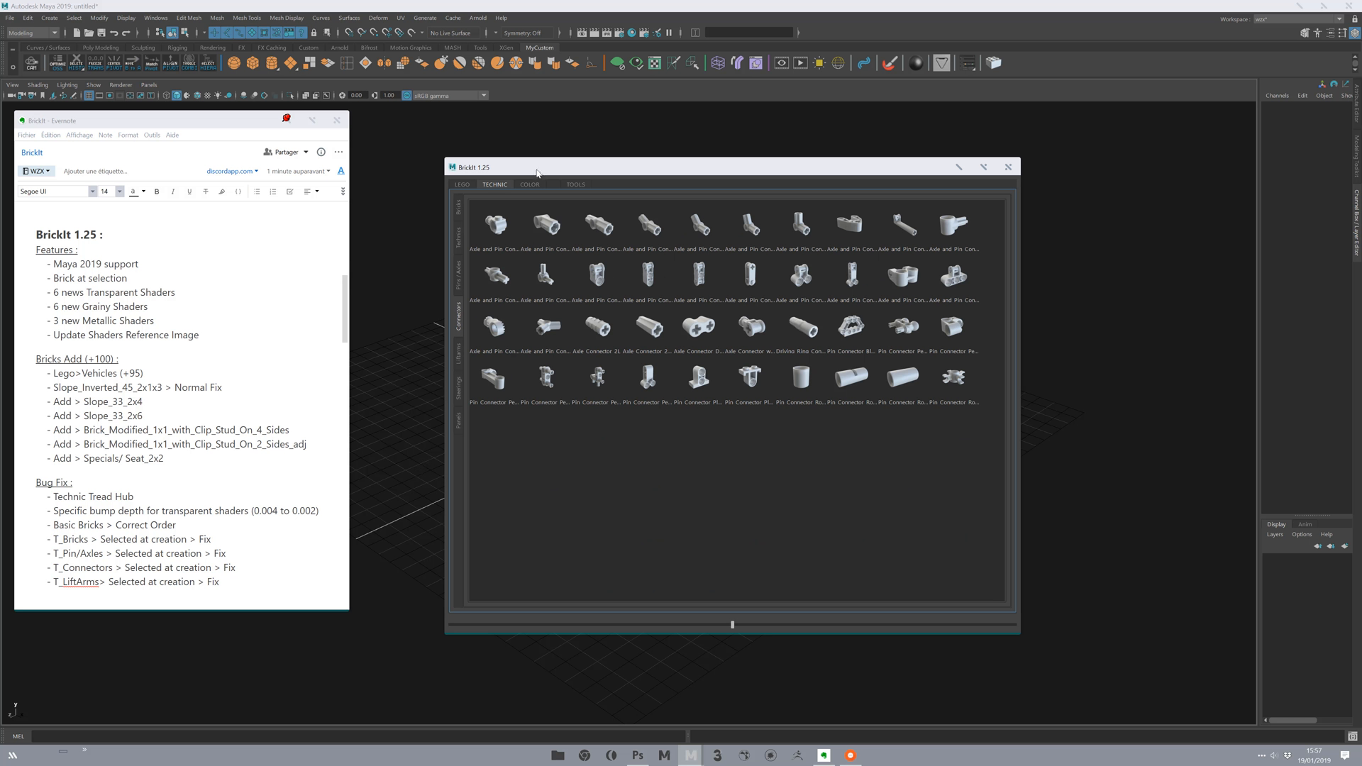
left_click_drag(539, 169, 744, 155)
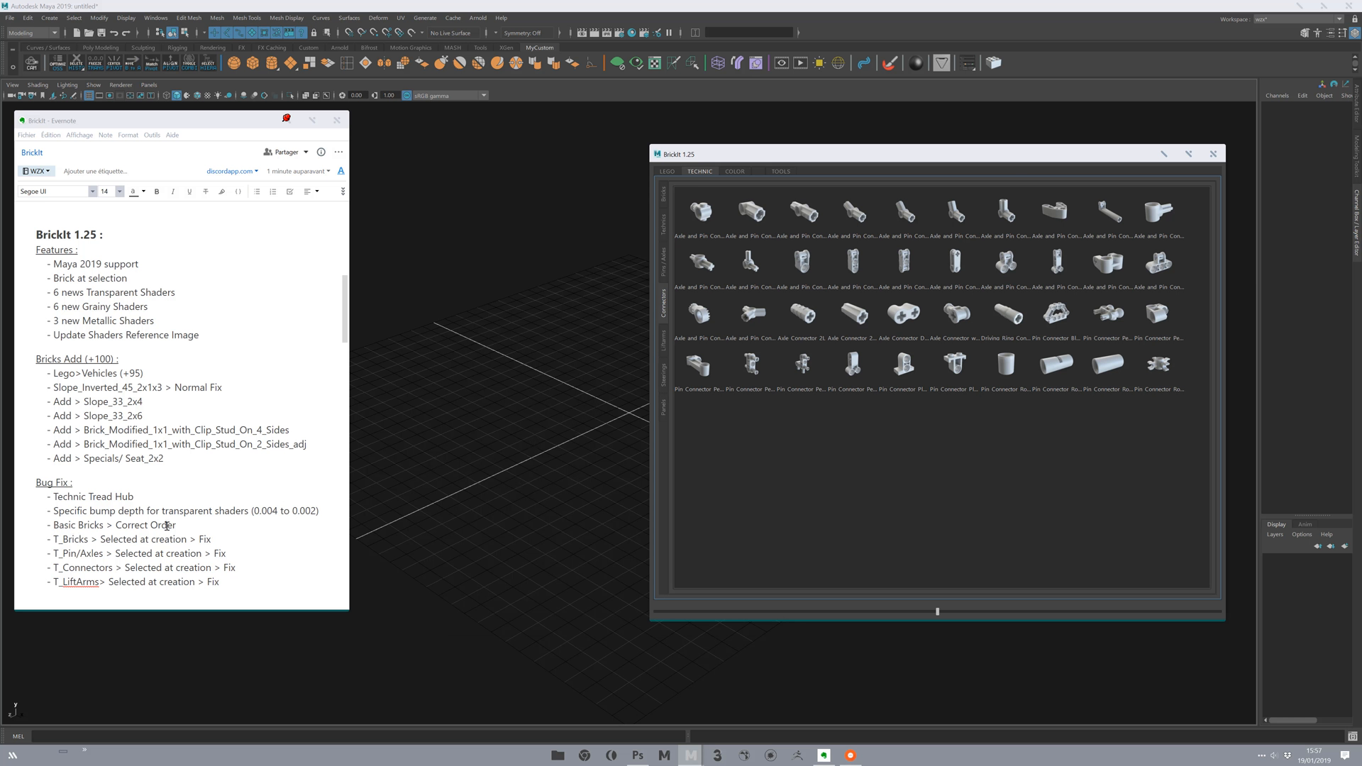
Highlight "Basic Bricks > Correct Order" in the notes' Bug Fix list and bring the BrickIt window closer to the notes.
left_click_drag(178, 526, 55, 524)
left_click(95, 511)
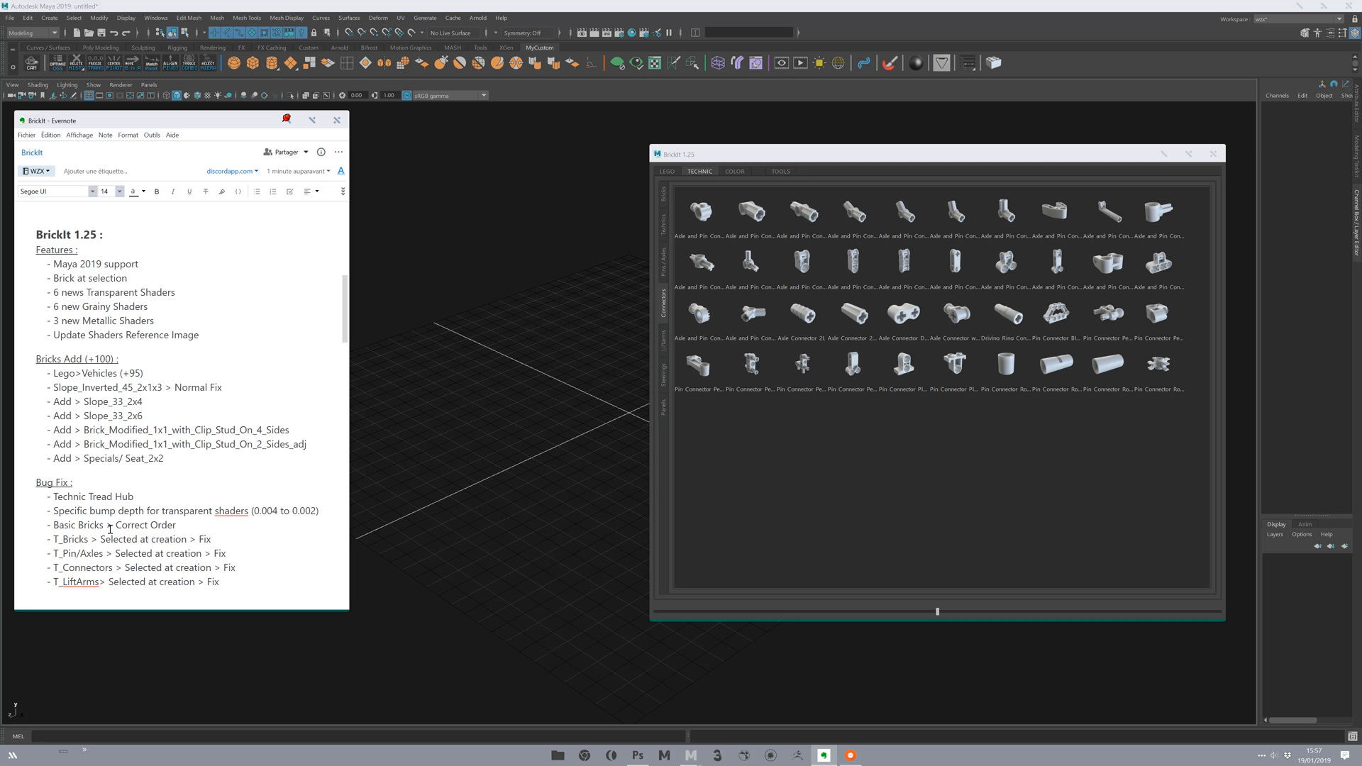
left_click_drag(192, 527, 52, 527)
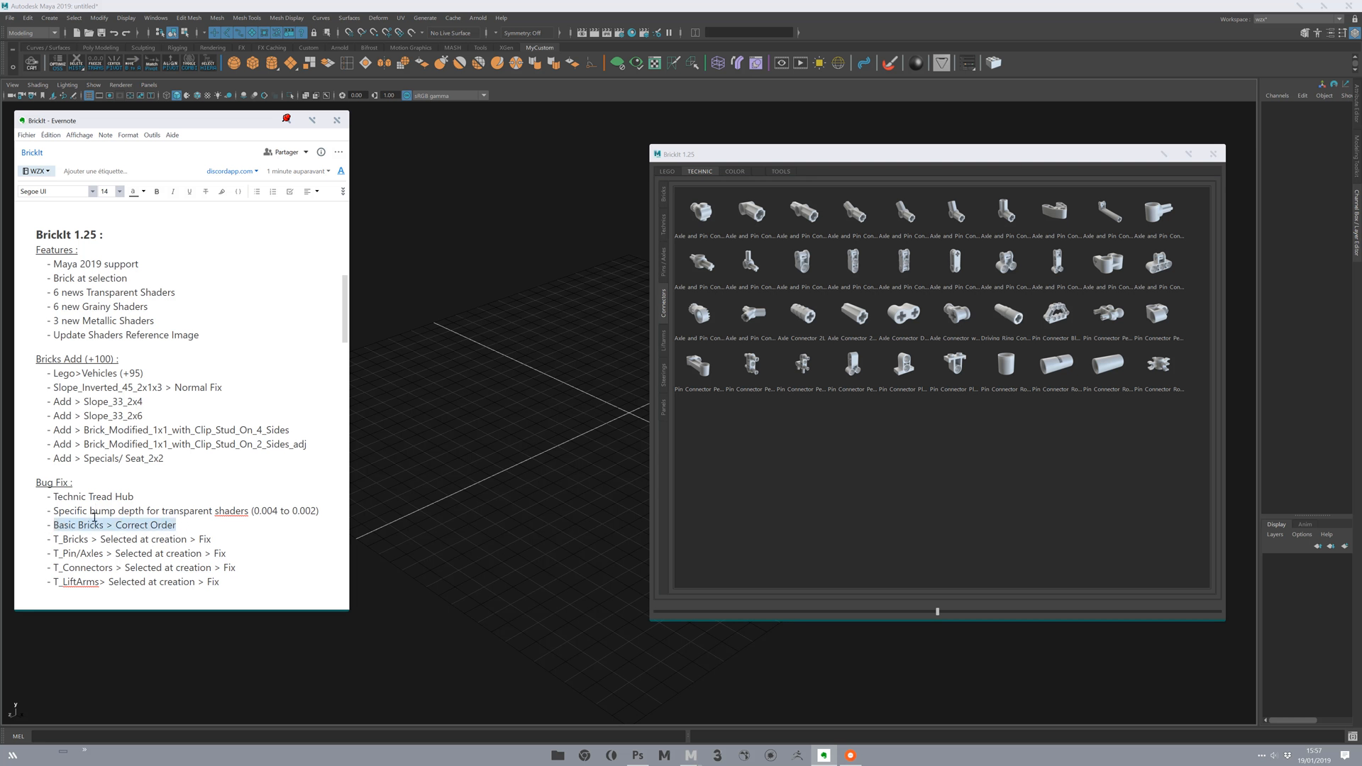
left_click(63, 528)
left_click_drag(723, 156, 614, 155)
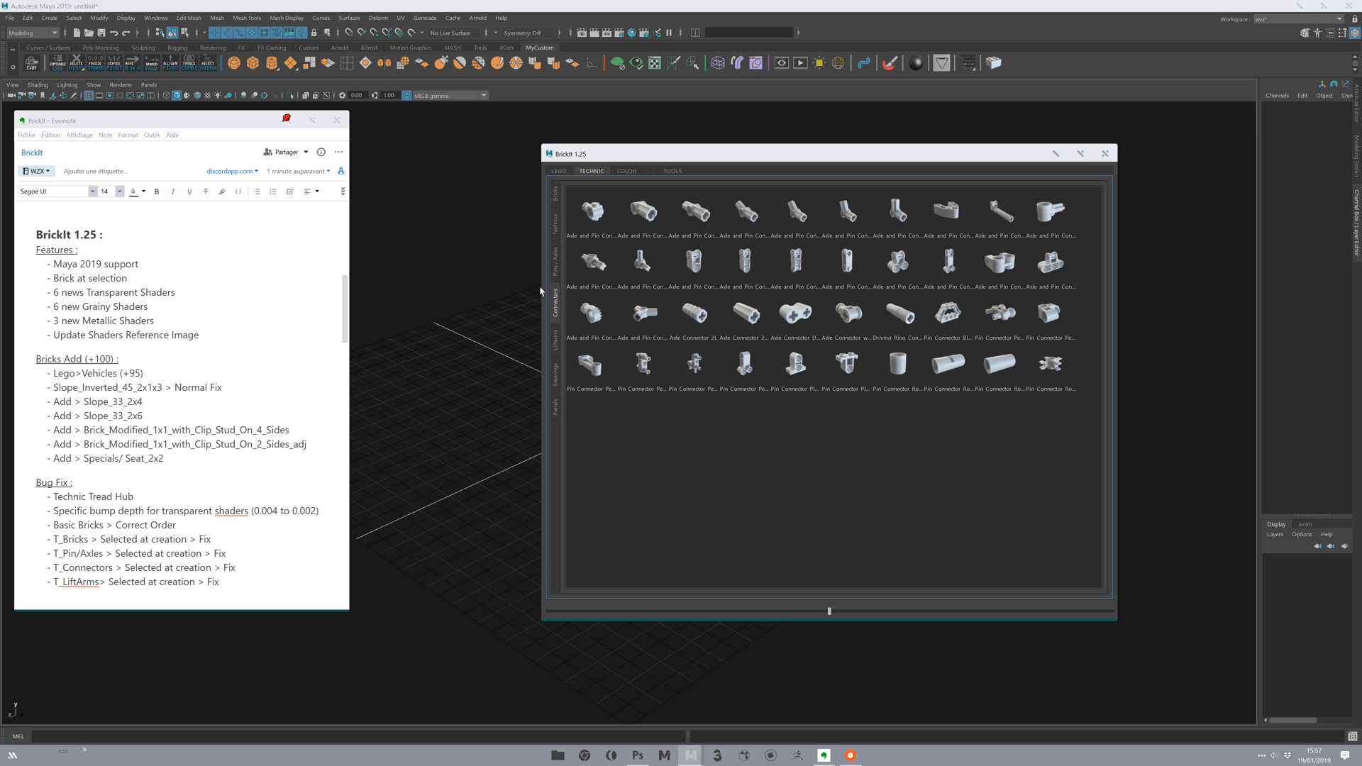
Browse the LEGO Bricks and Plates categories and the Technic categories, including Bricks and Liftarms, to examine their part lists.
left_click(560, 172)
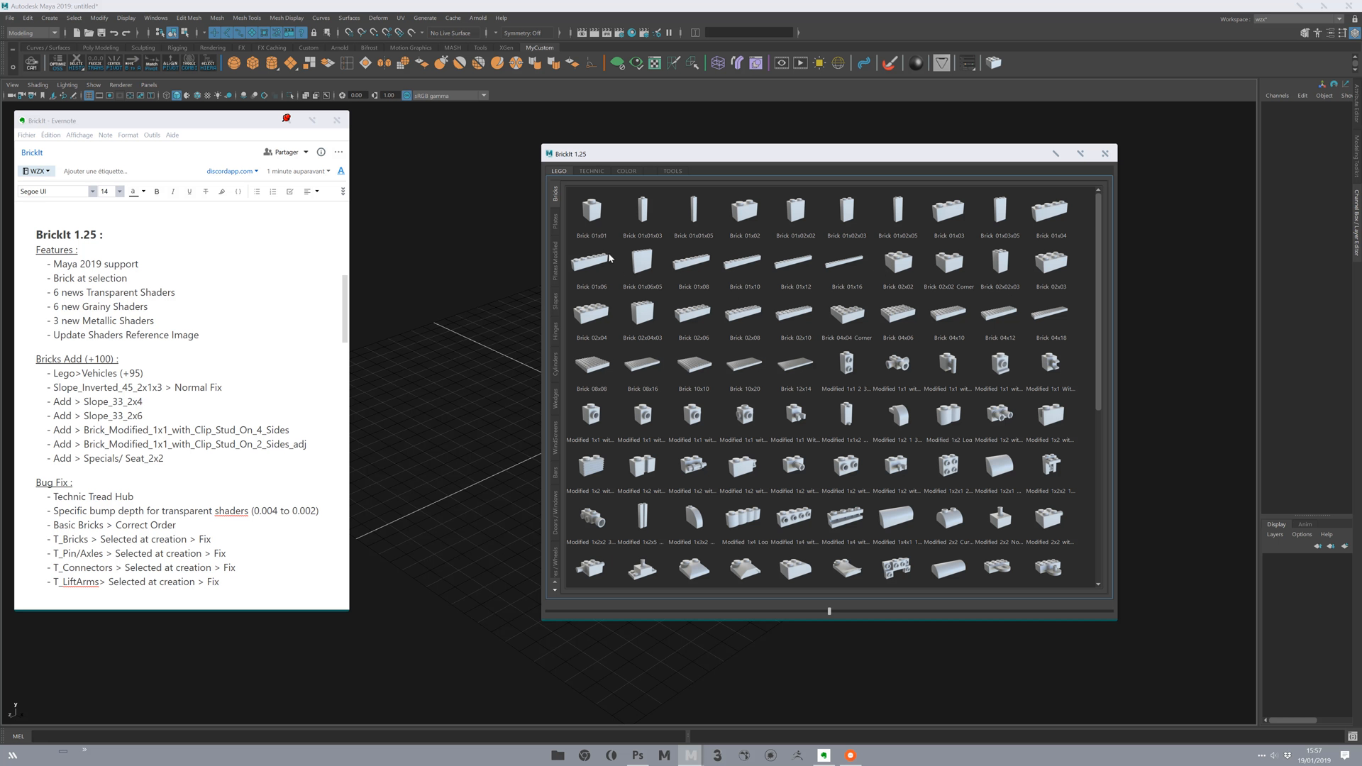
left_click(556, 221)
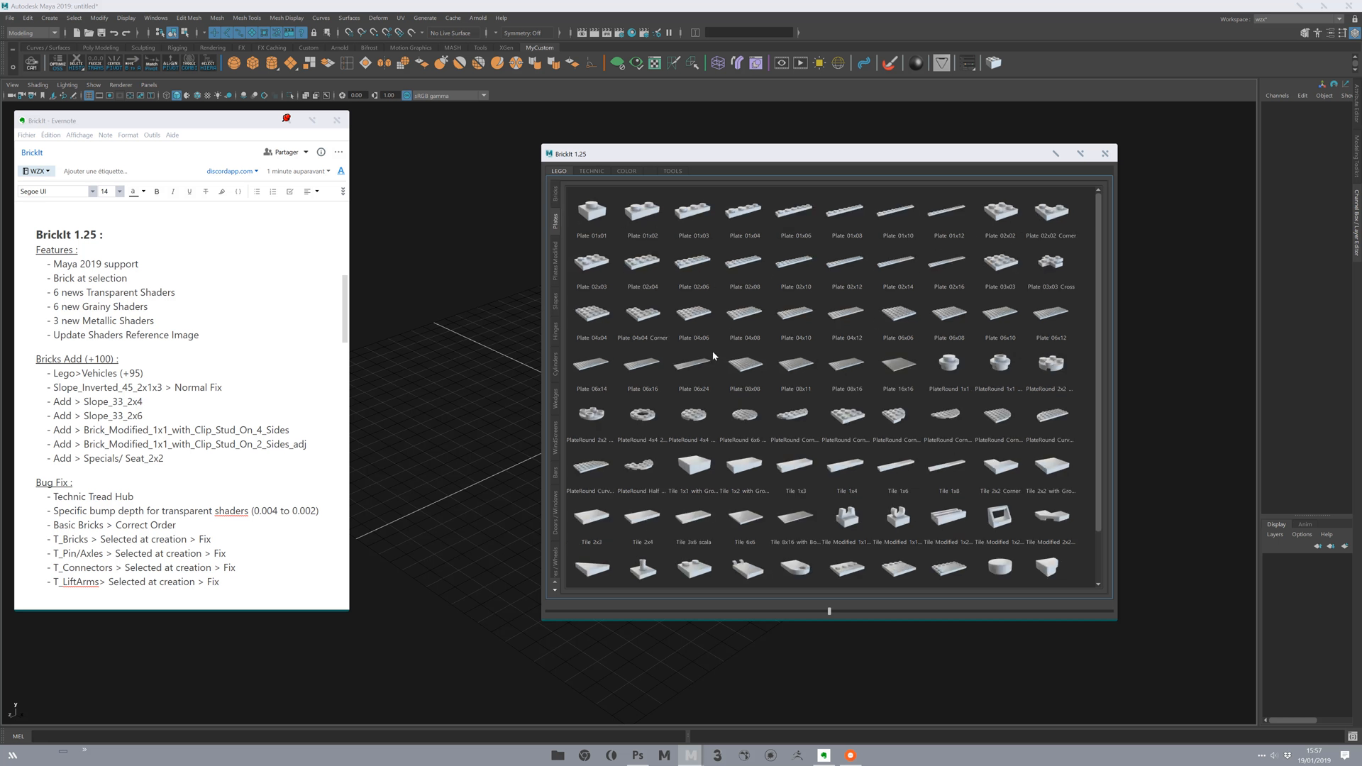
left_click(593, 171)
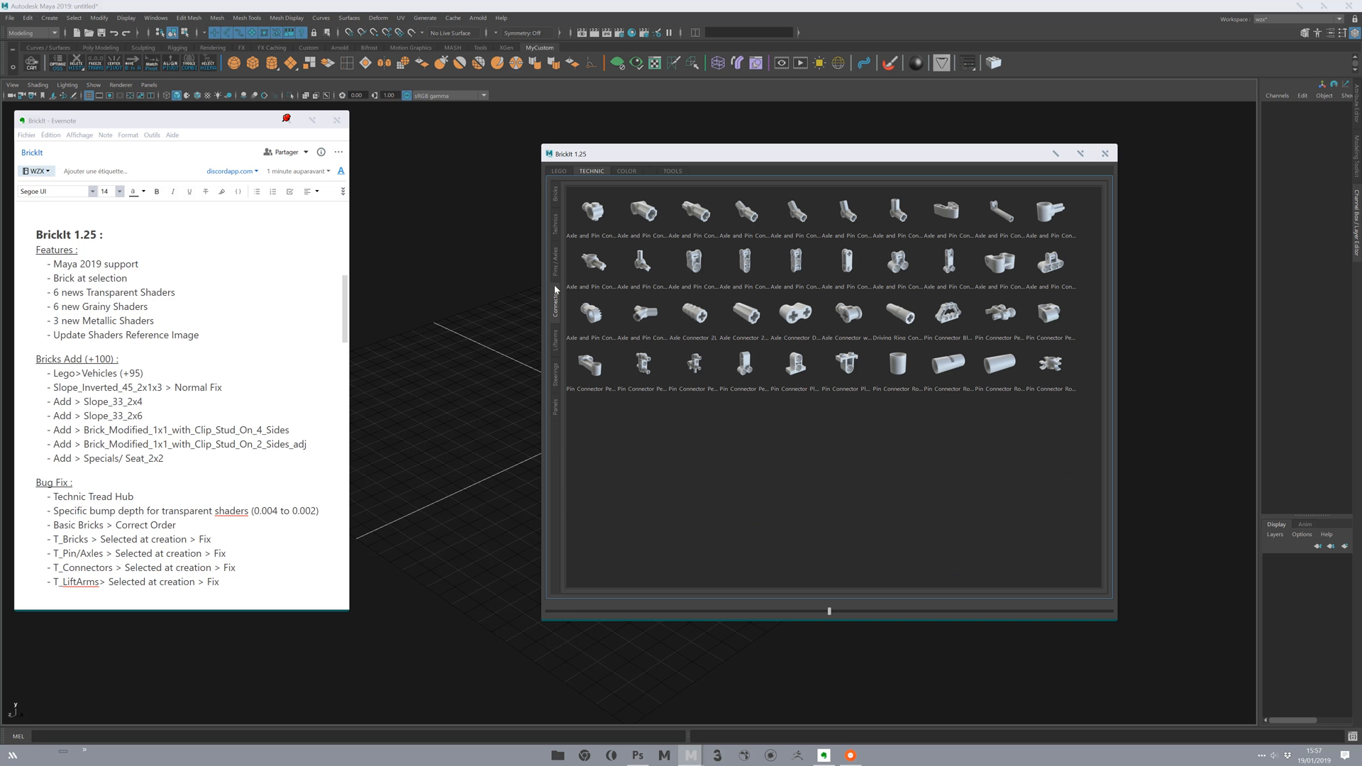
left_click(557, 261)
left_click(555, 230)
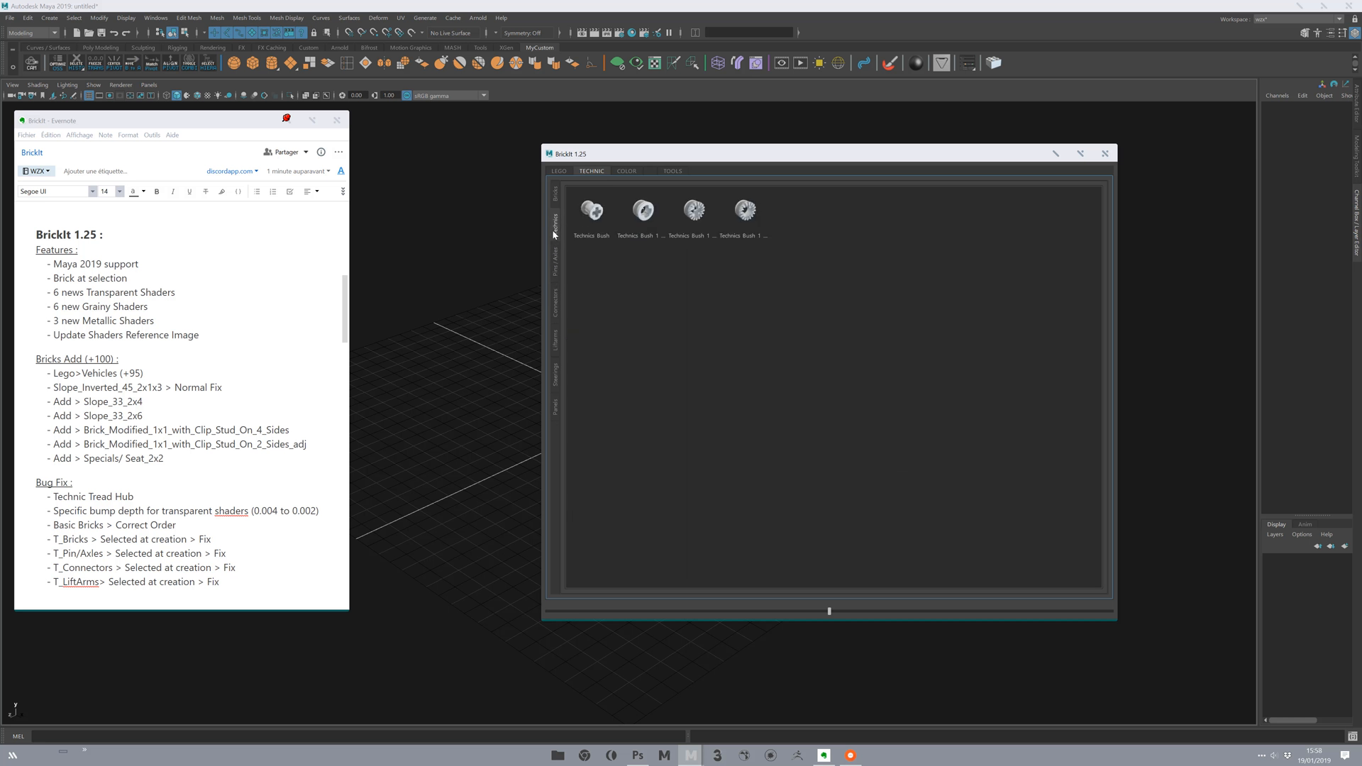
left_click(556, 196)
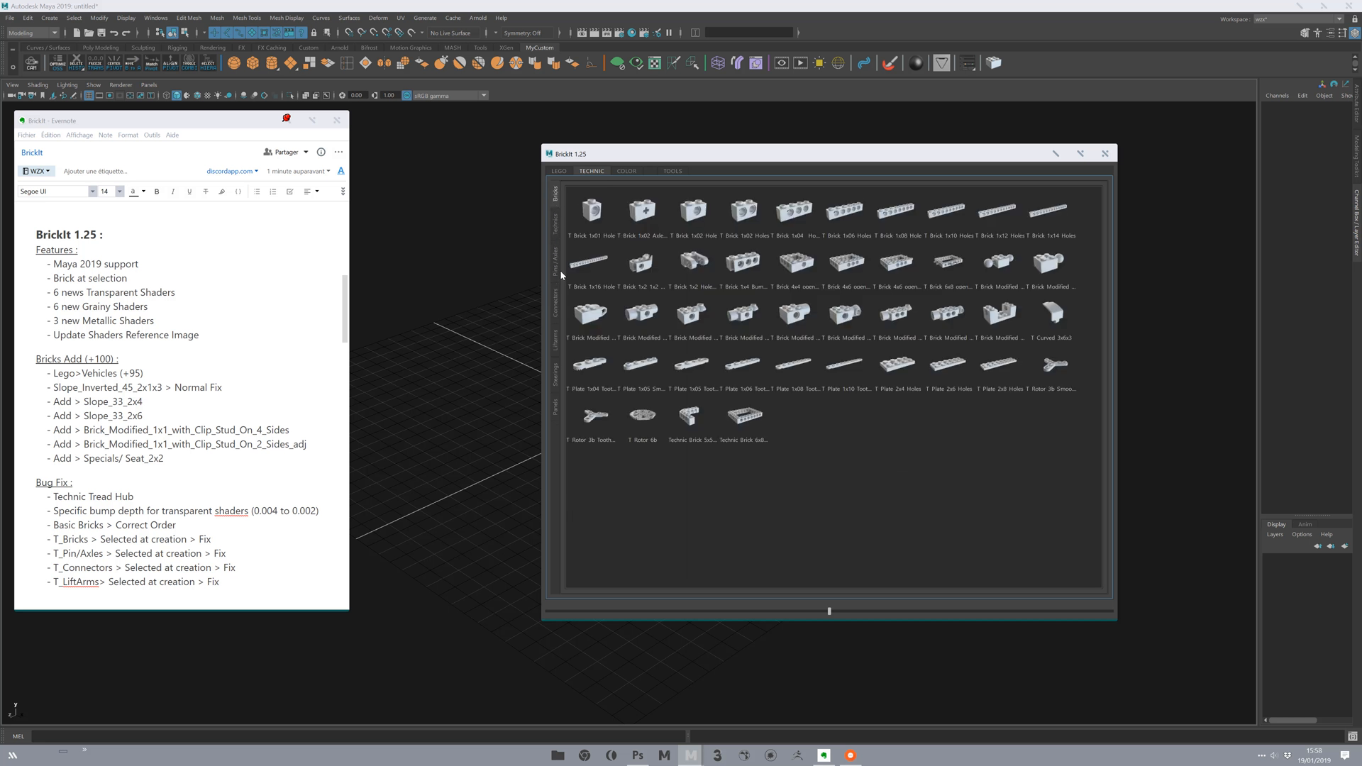
left_click(557, 343)
left_click(555, 382)
left_click(557, 344)
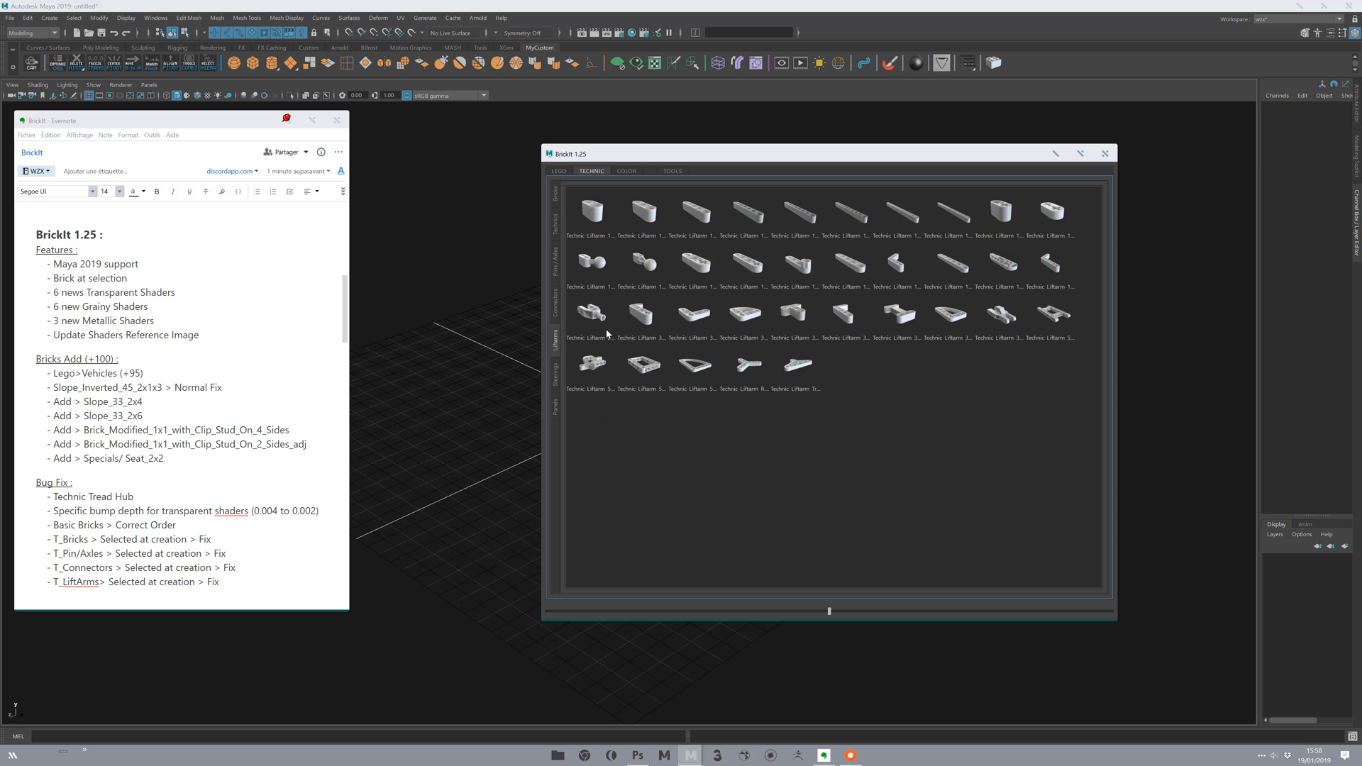
Highlight "Correct Order" in the notes and show the LEGO Bricks category to examine its part order.
left_click(561, 171)
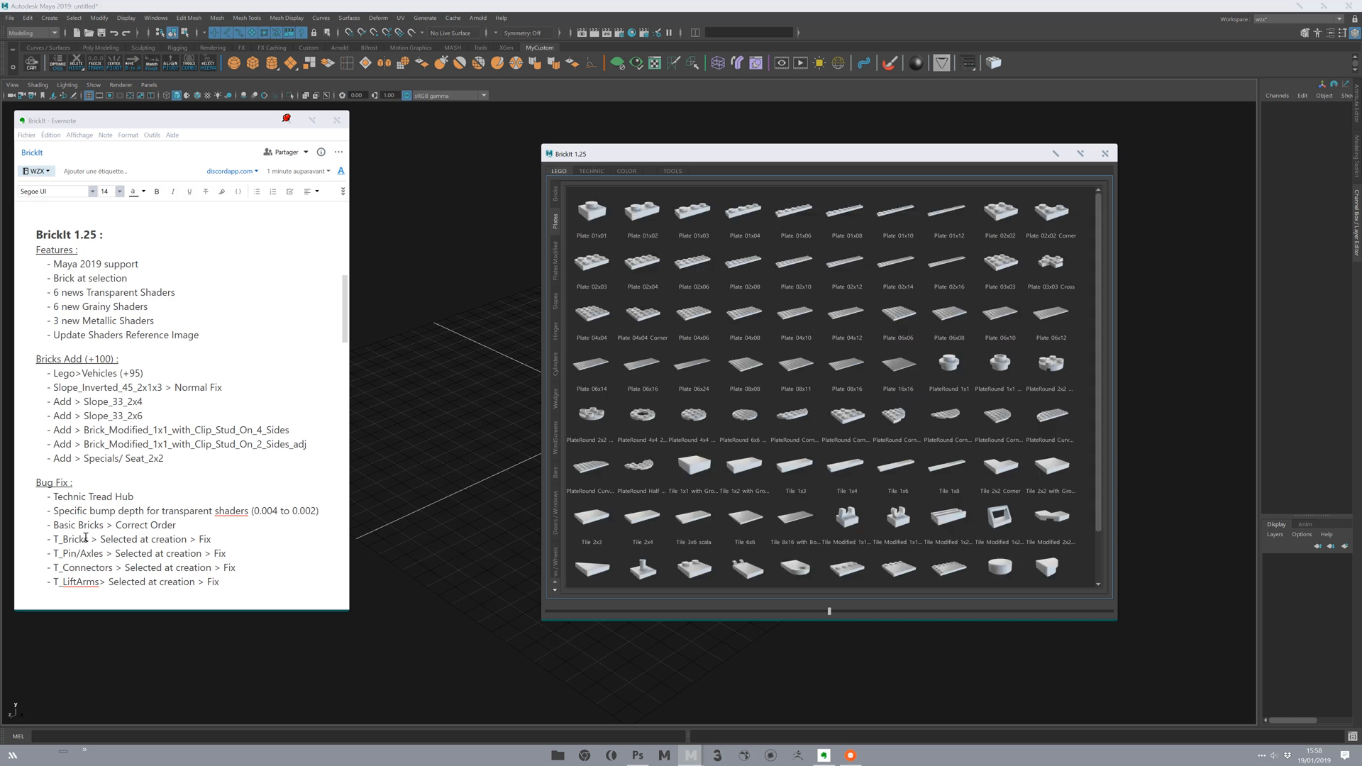
left_click_drag(178, 526, 117, 526)
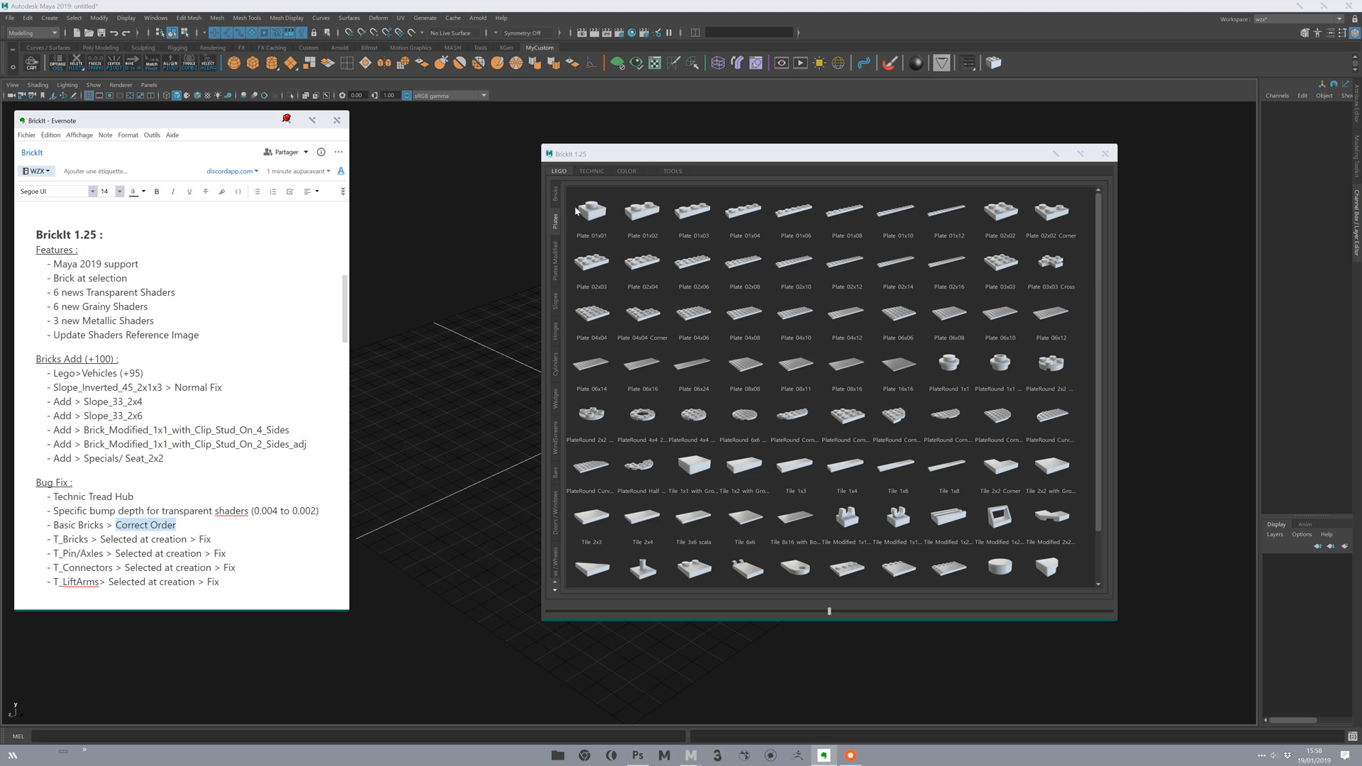
left_click(554, 193)
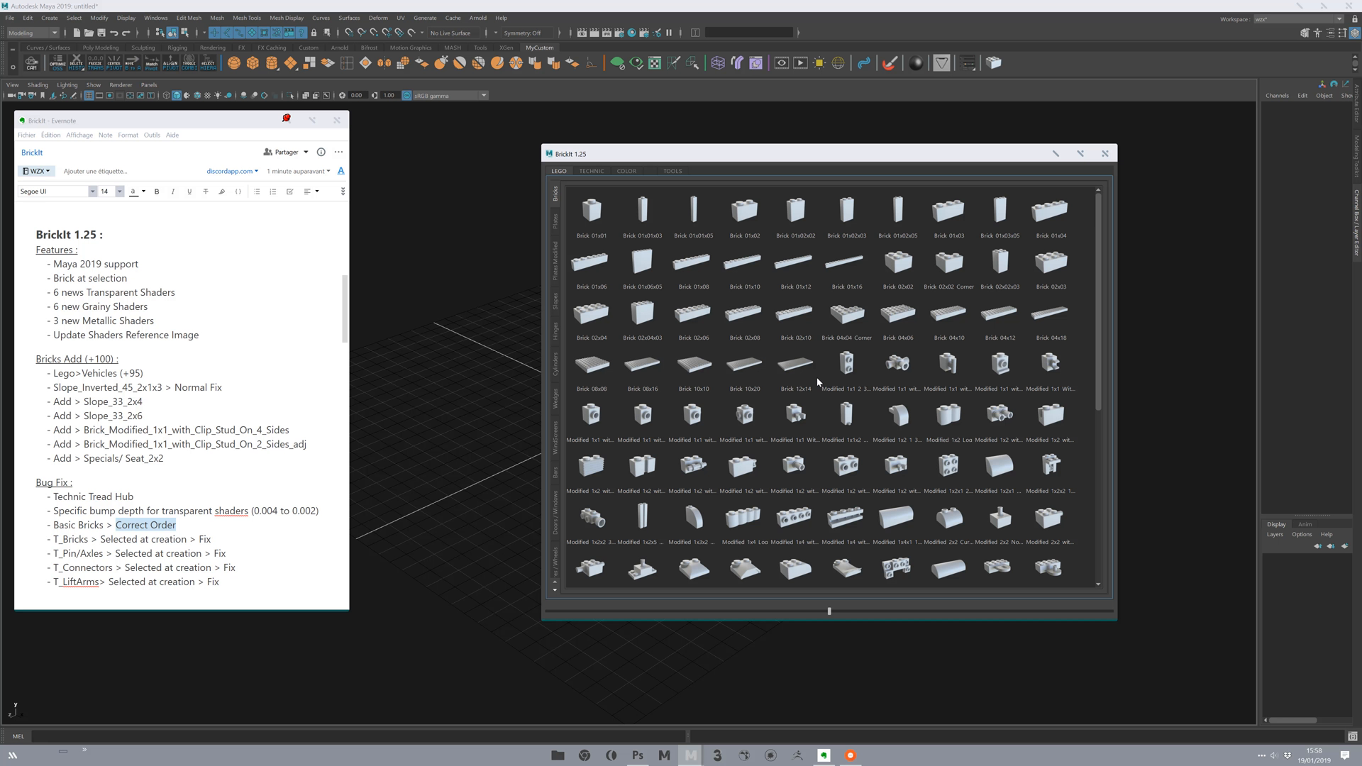
left_click_drag(624, 152, 585, 156)
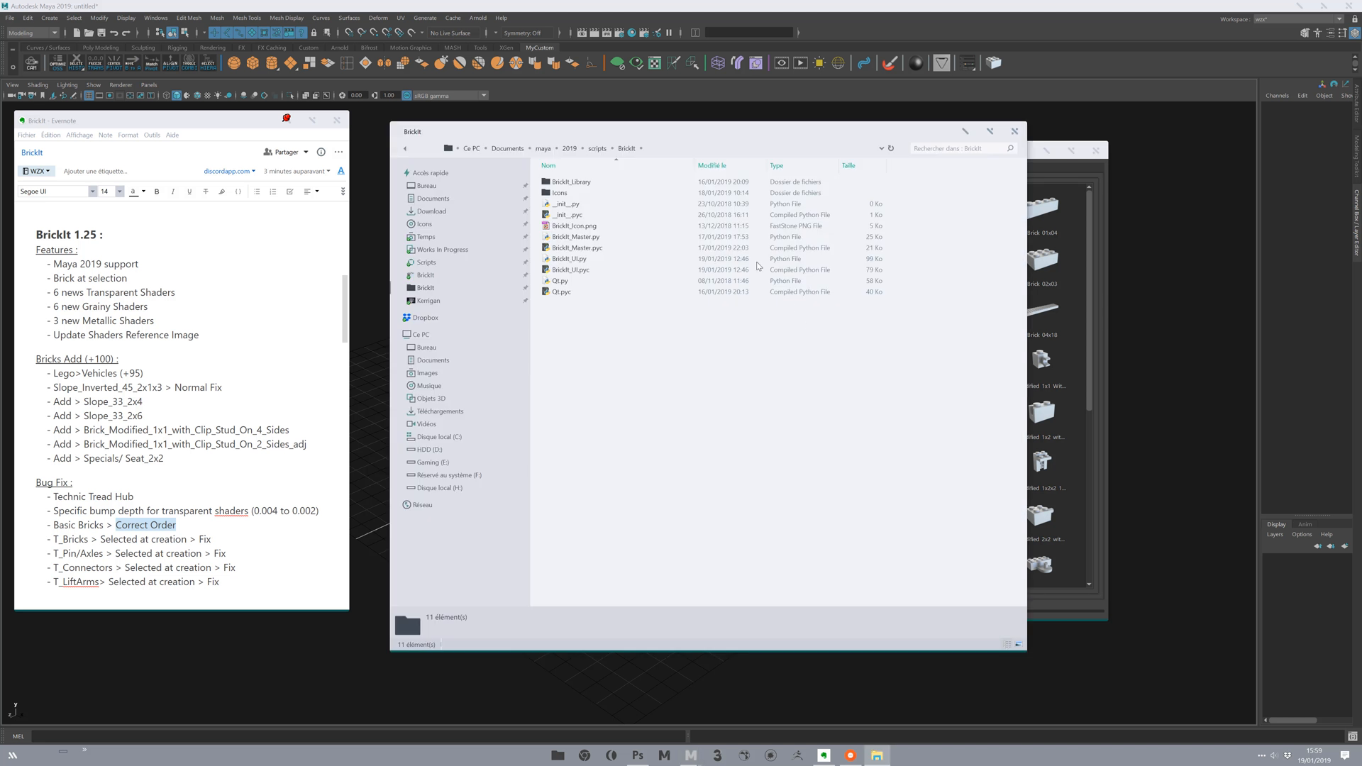
In File Explorer, open the LEGO Bricks folder inside BrickIt_Library and examine the order of its .ass and .json files.
left_click_drag(720, 131, 694, 138)
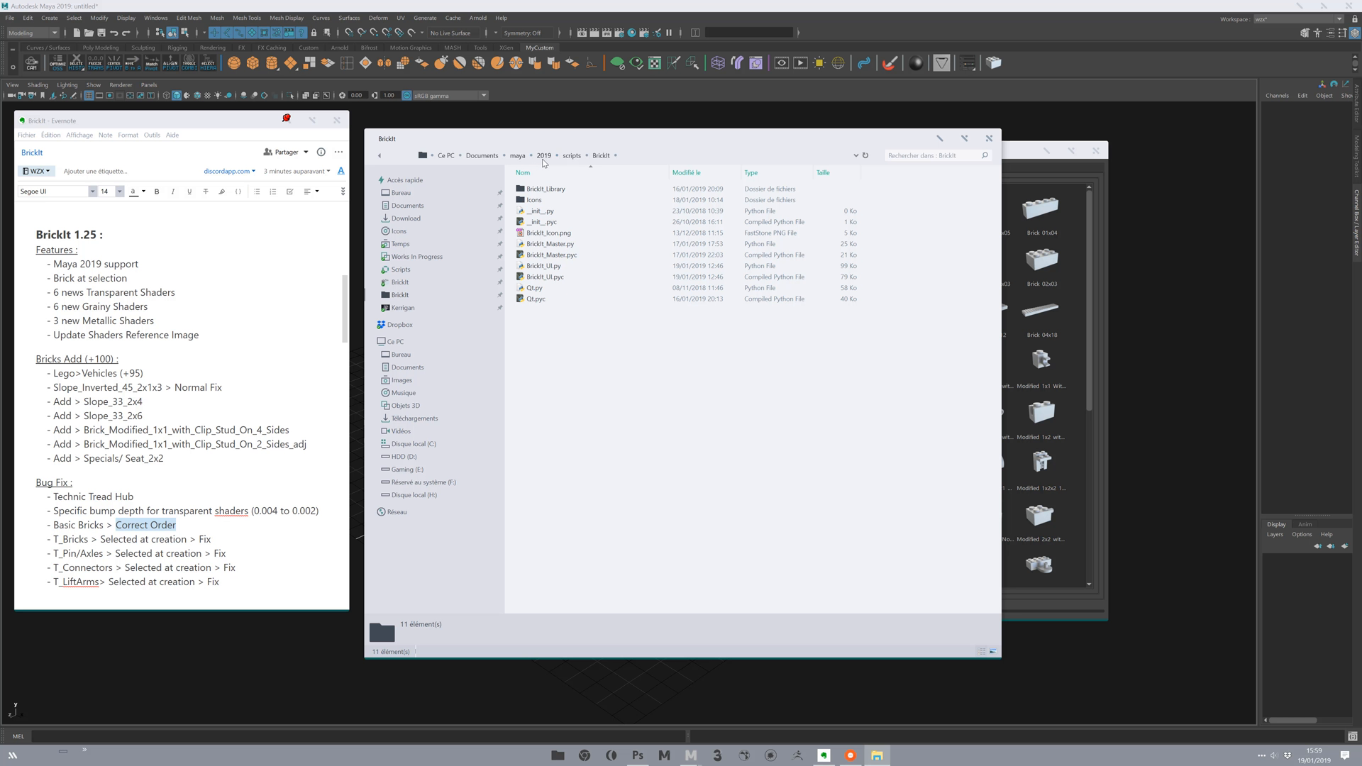
double_click(551, 189)
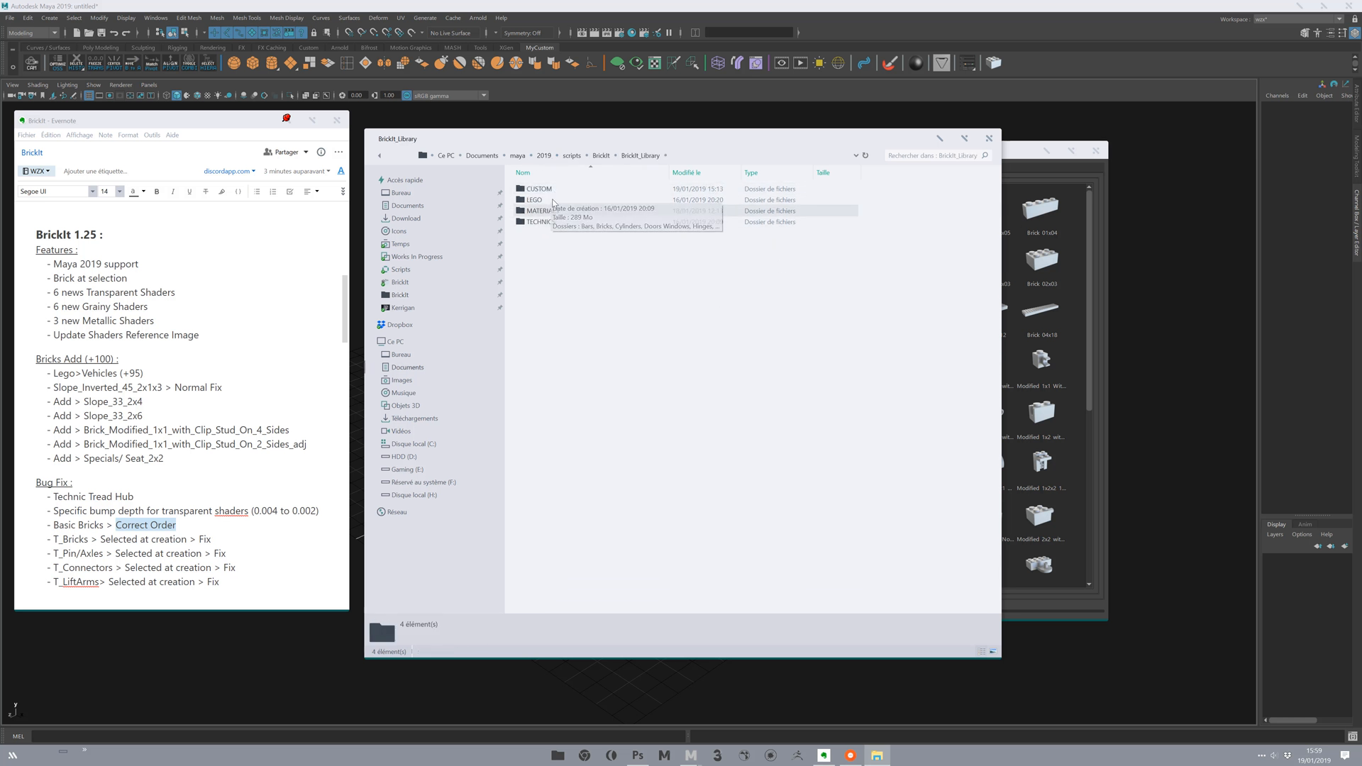
left_click(550, 201)
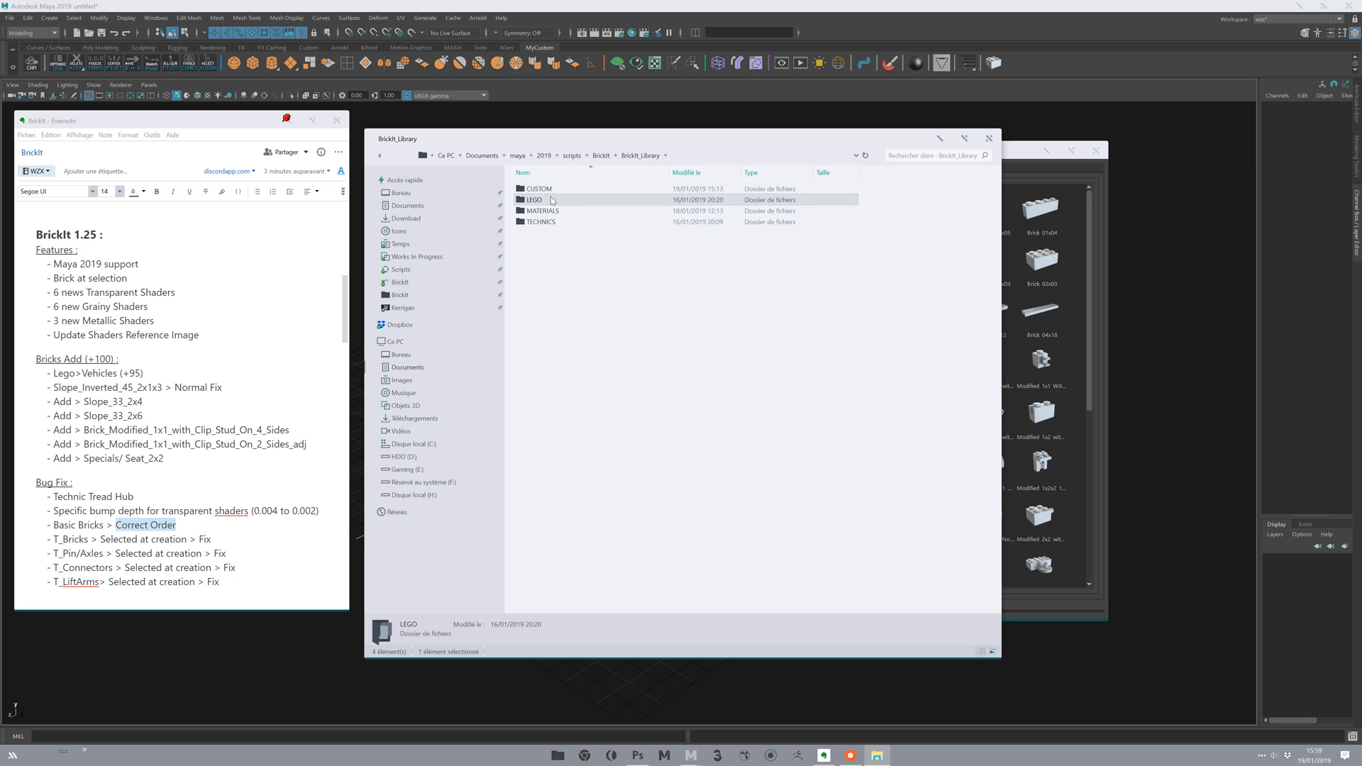
double_click(550, 200)
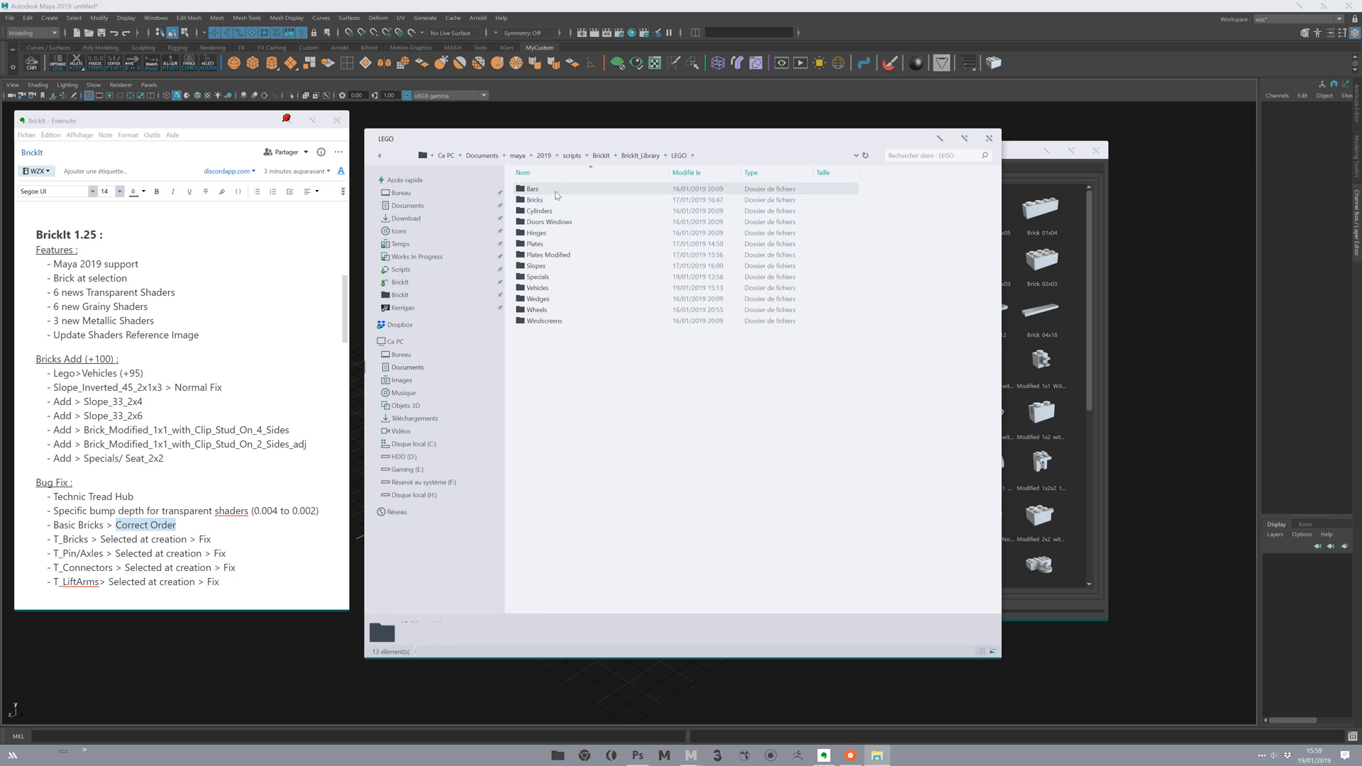
double_click(557, 200)
left_click(556, 200)
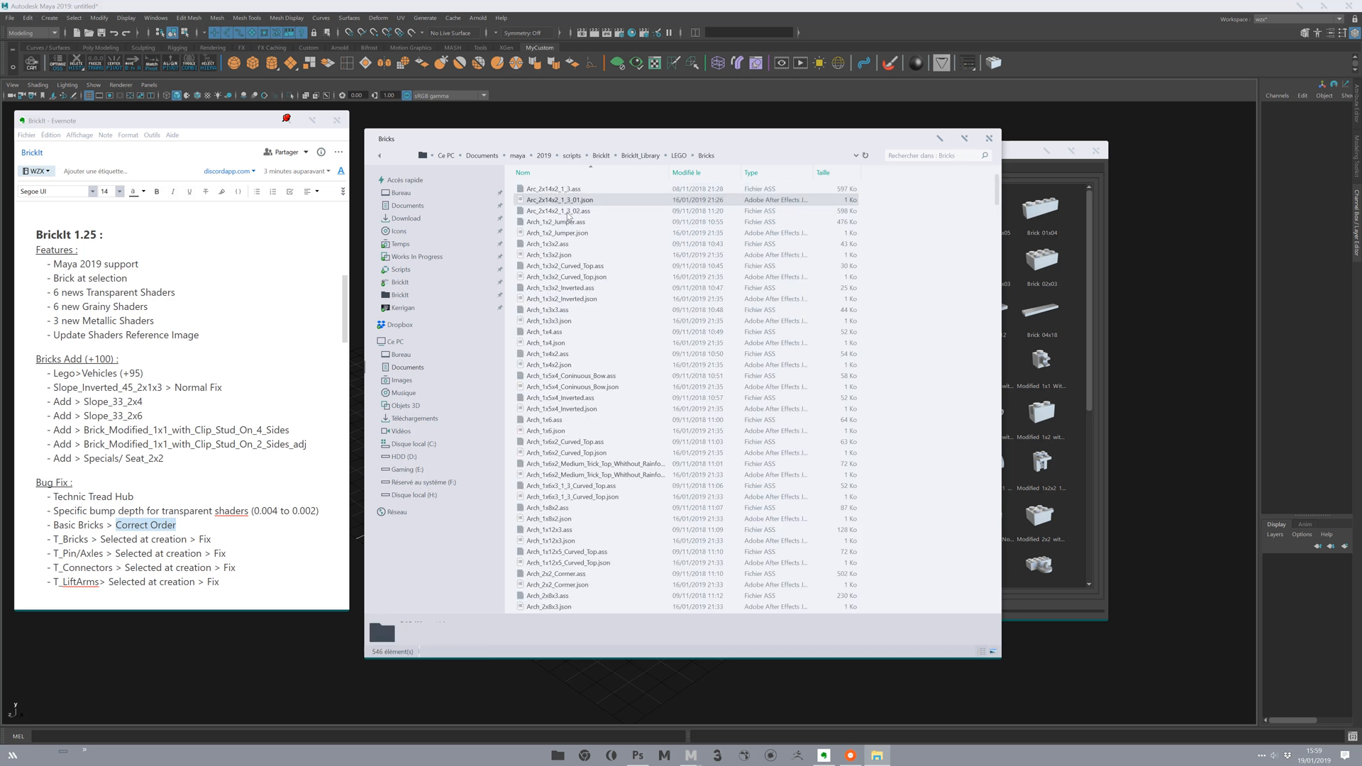
left_click(938, 252)
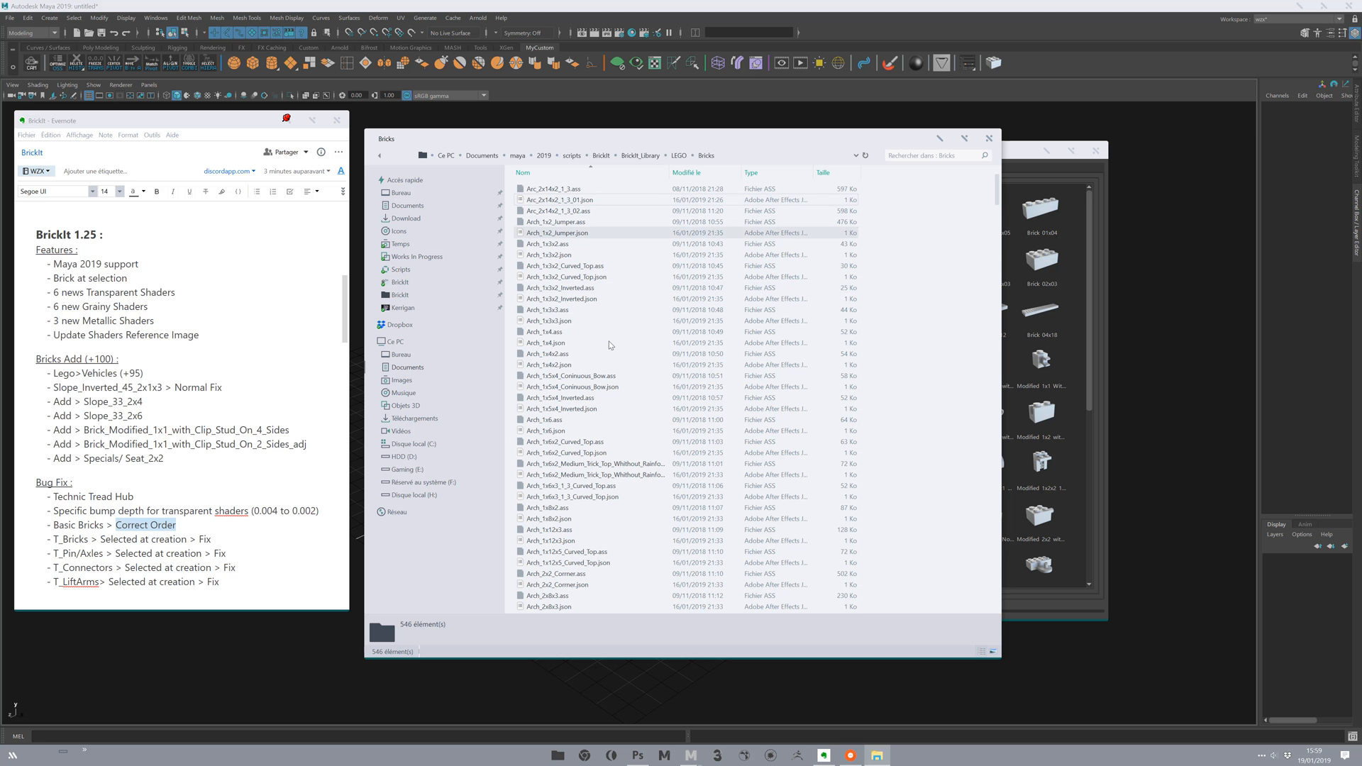
left_click(564, 189)
left_click(566, 244)
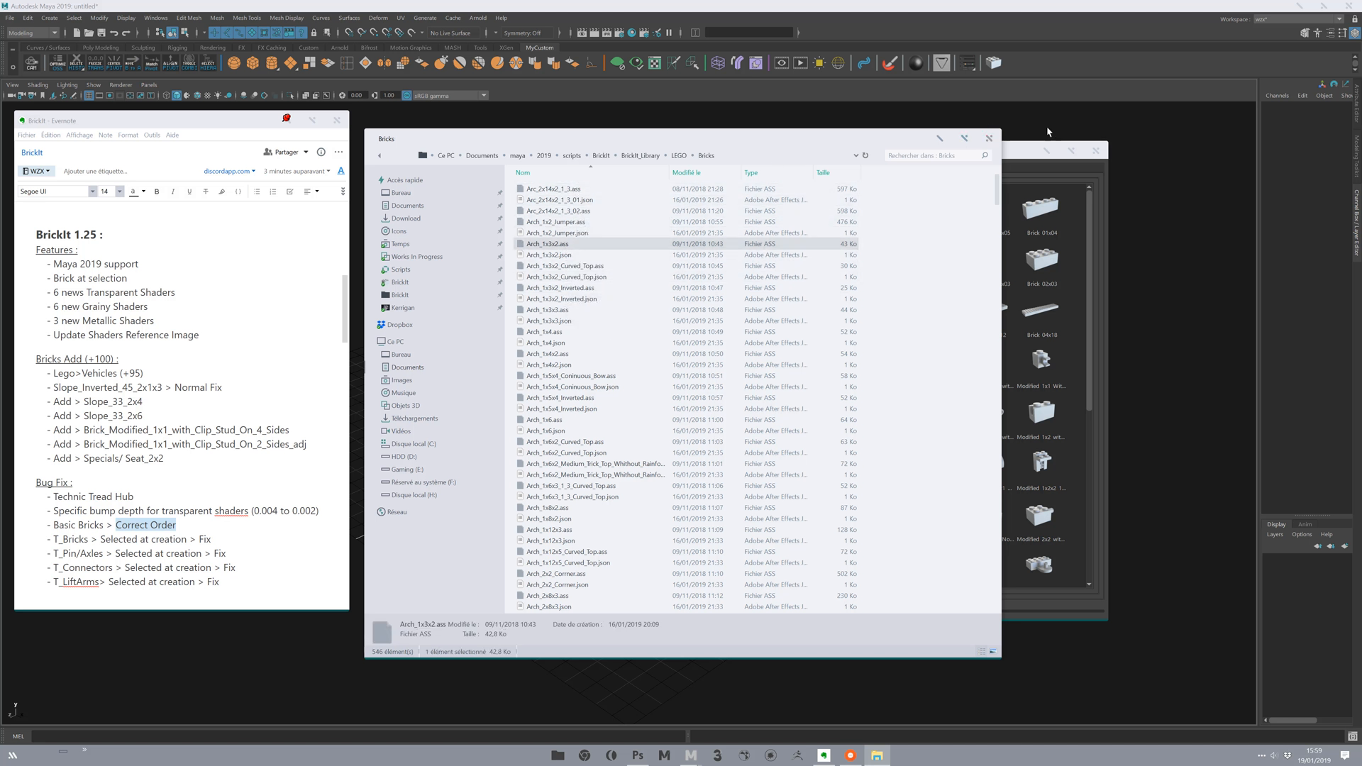
Switch to the BrickIt1.25 release folder and point out the transparent shader bump depth line in the notes.
left_click_drag(783, 140, 634, 152)
left_click(979, 137)
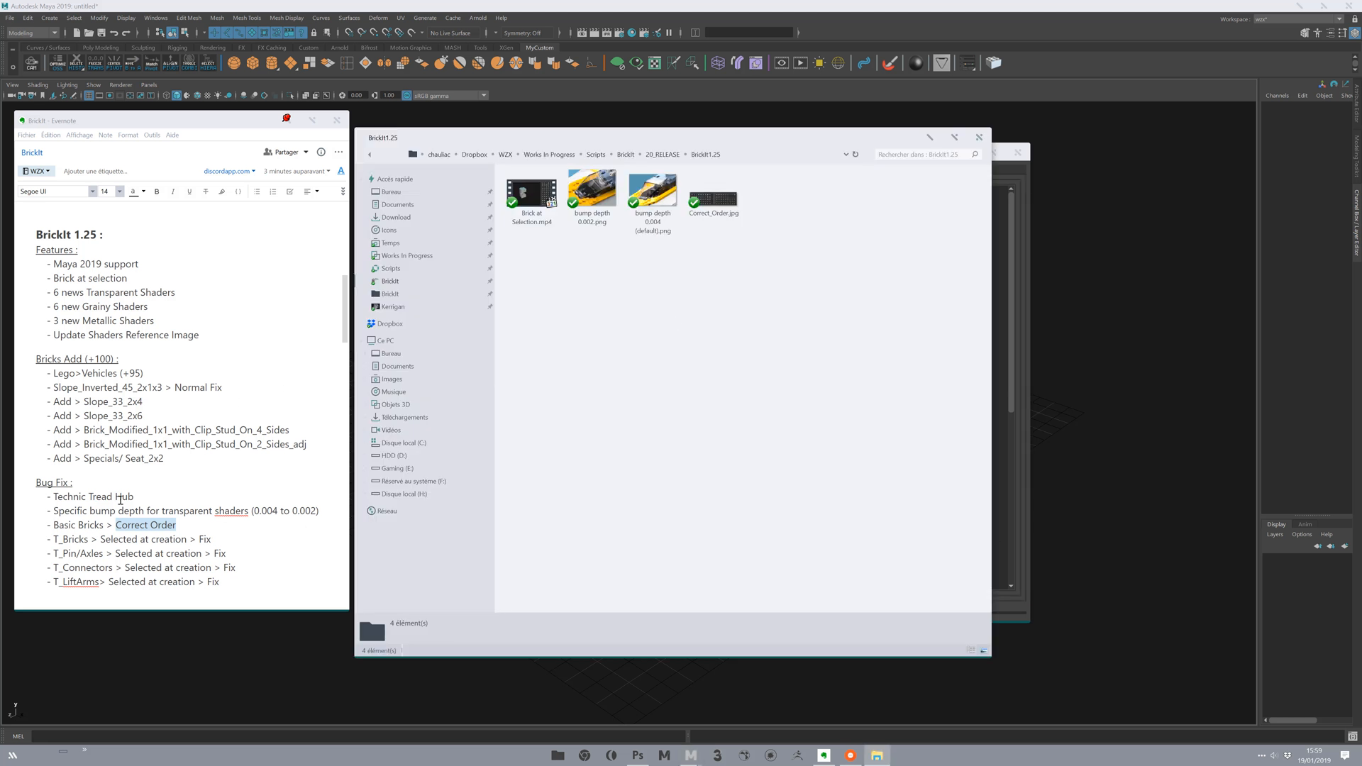
left_click(101, 512)
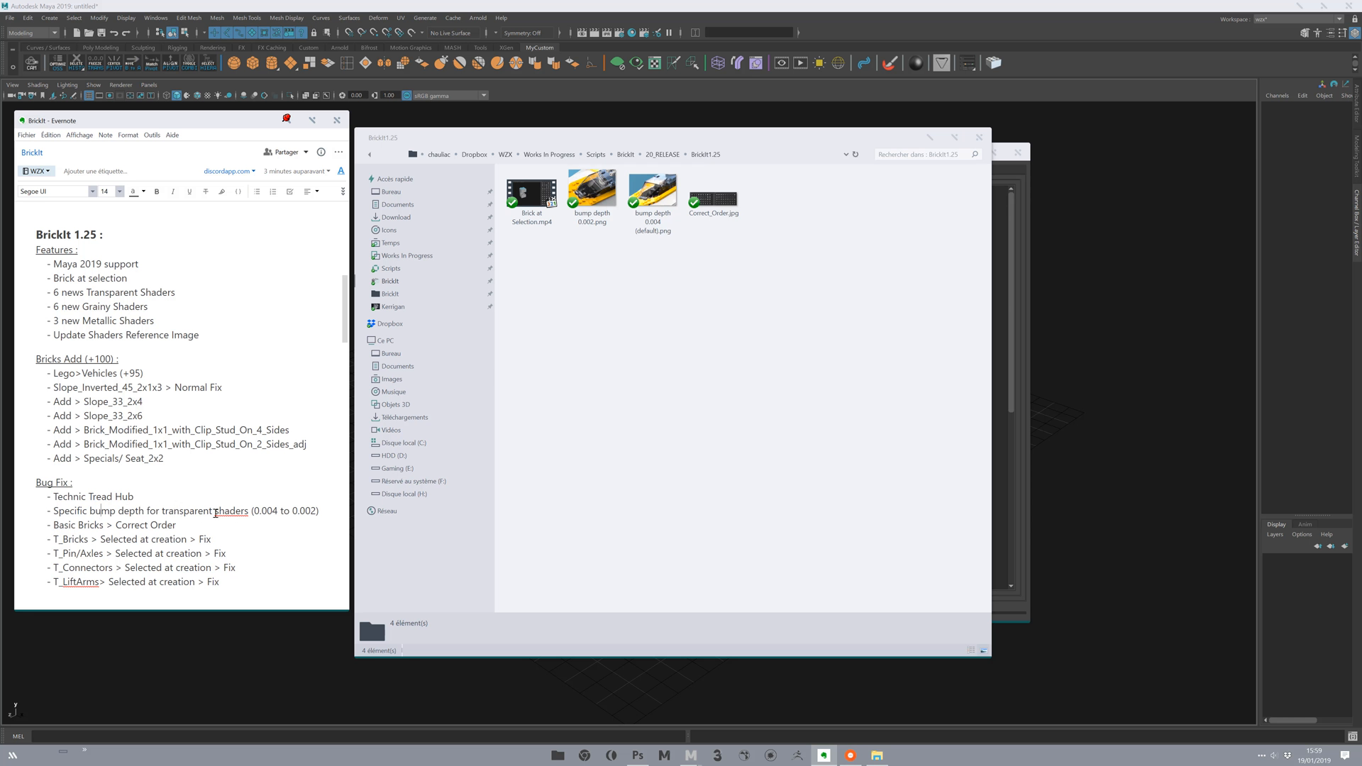
left_click(292, 510)
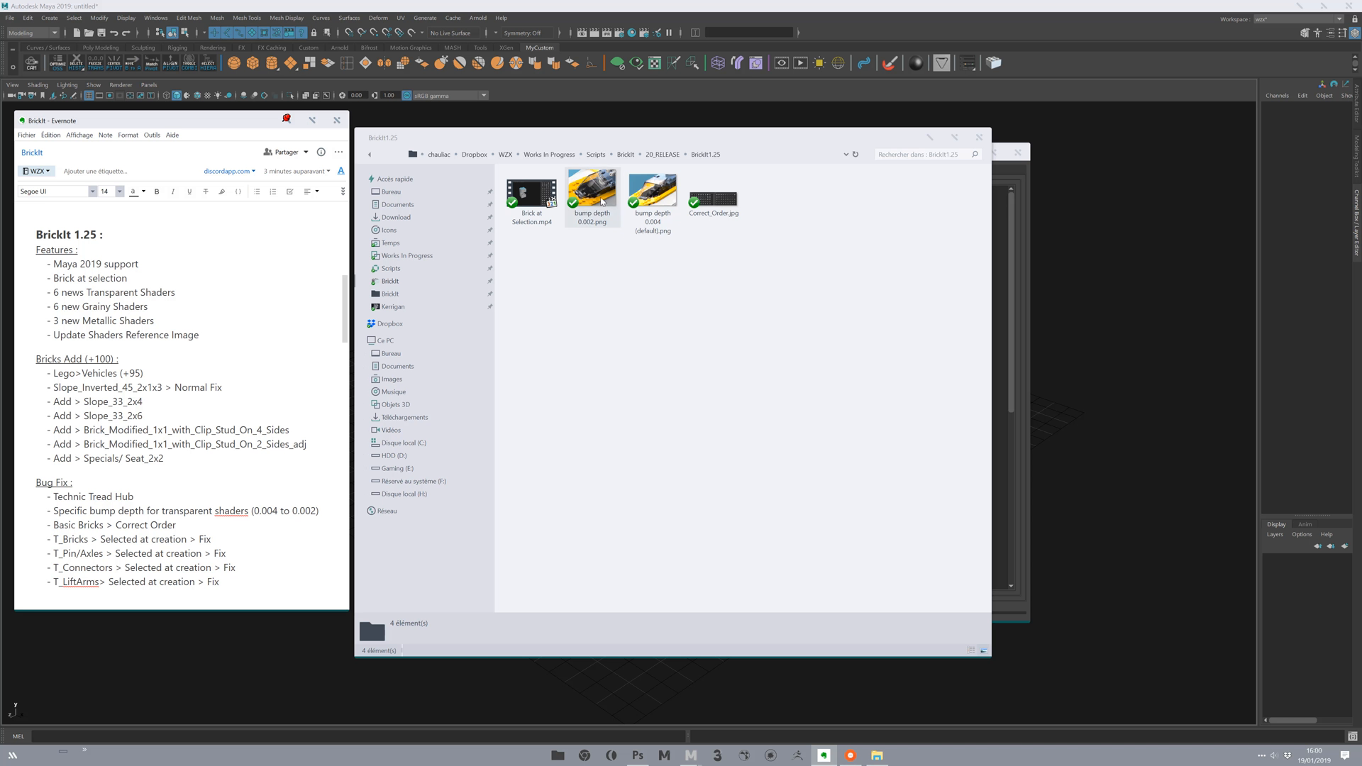
View the images bump depth 0.004 (default).png and bump depth 0.002.png for comparison, and close the viewer and release folder.
left_click(649, 203)
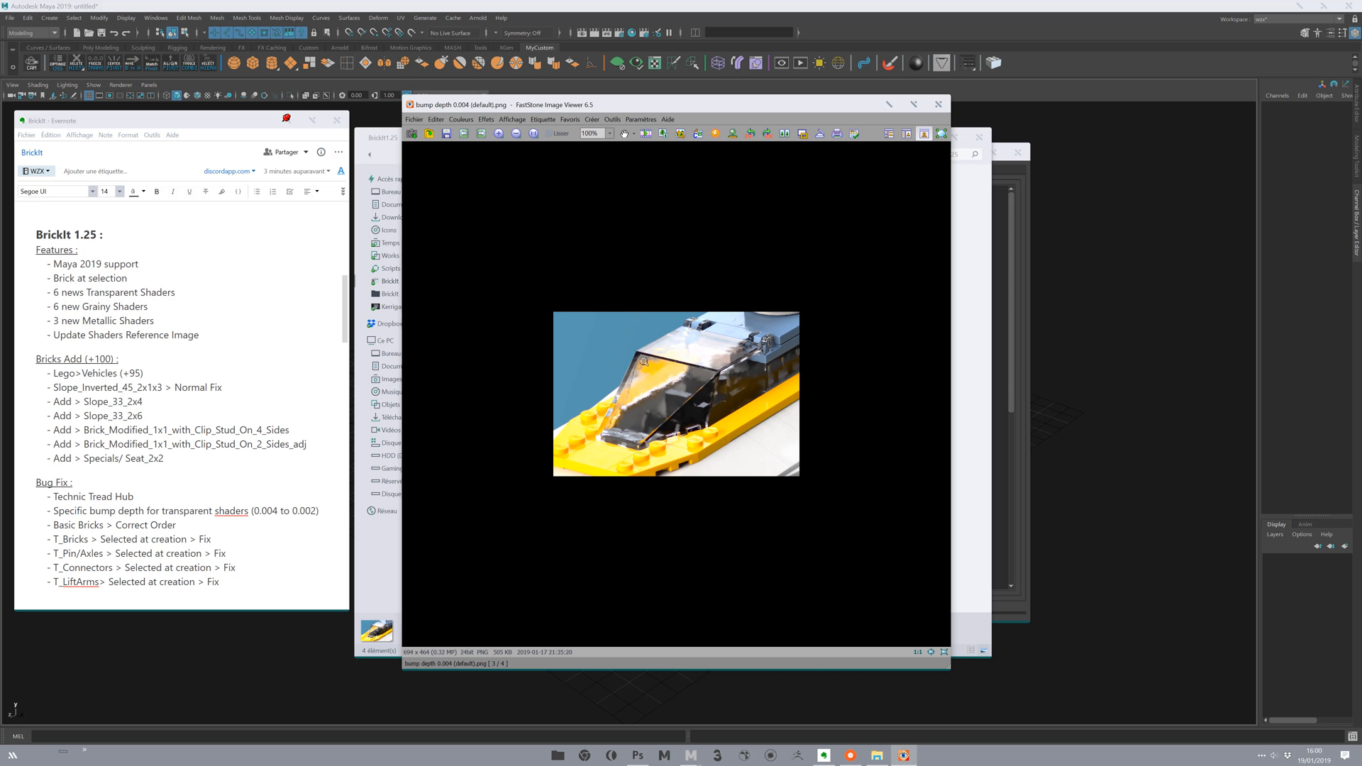
scroll(609, 456, "up", 1)
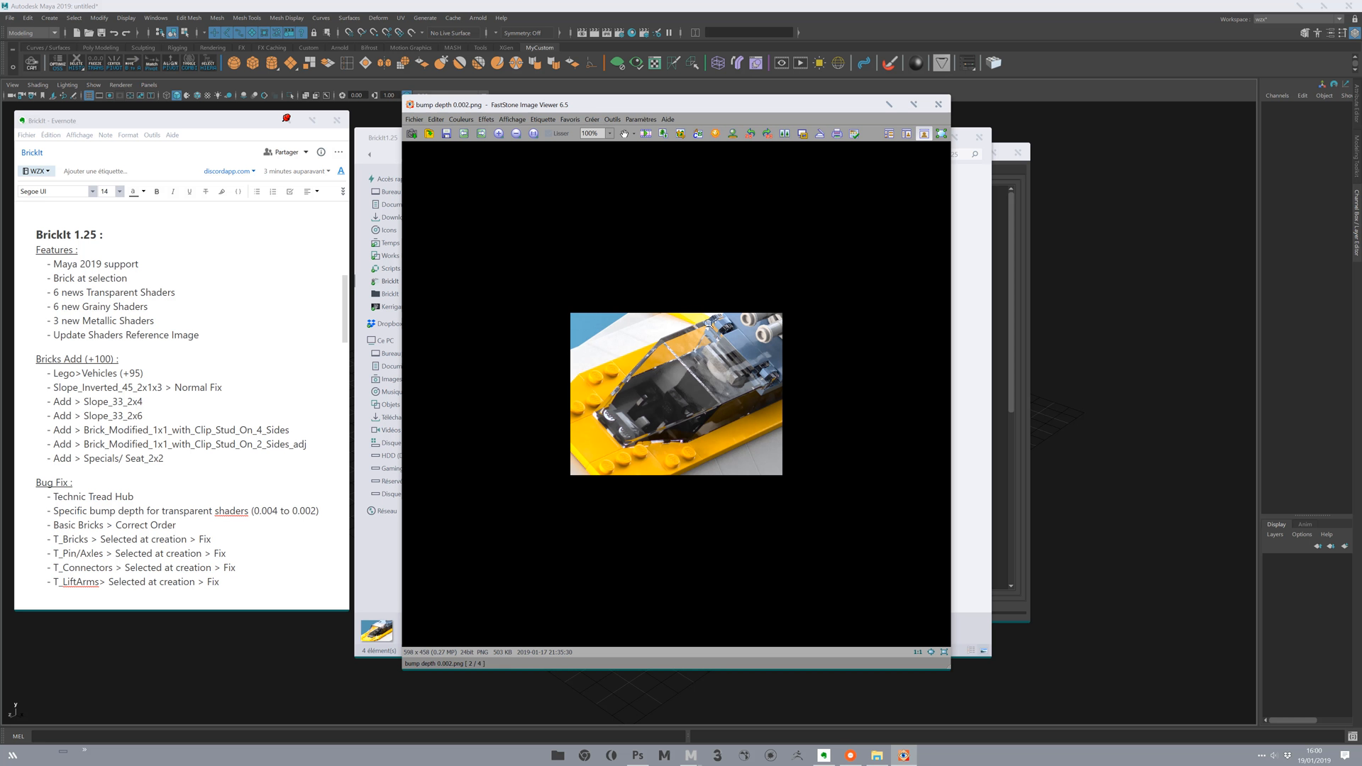
left_click(938, 104)
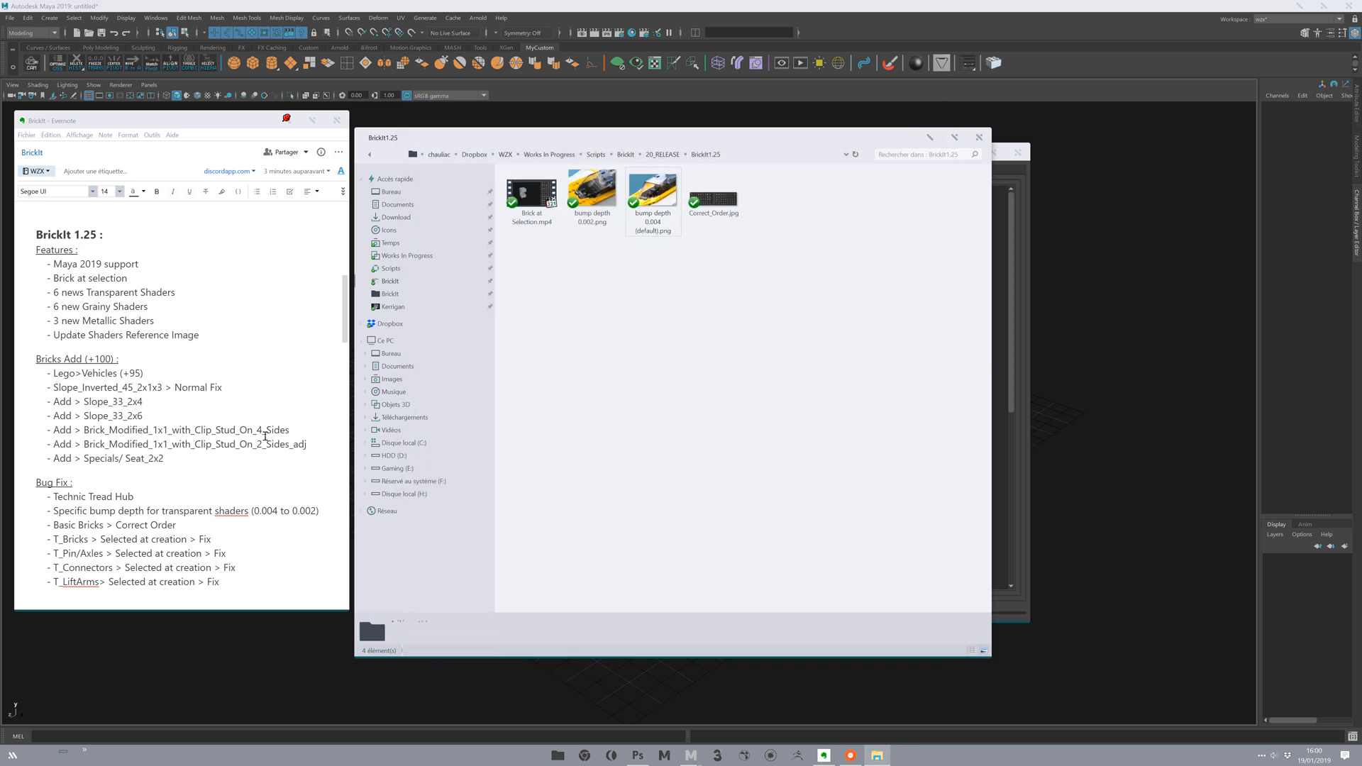
key("alt+F4")
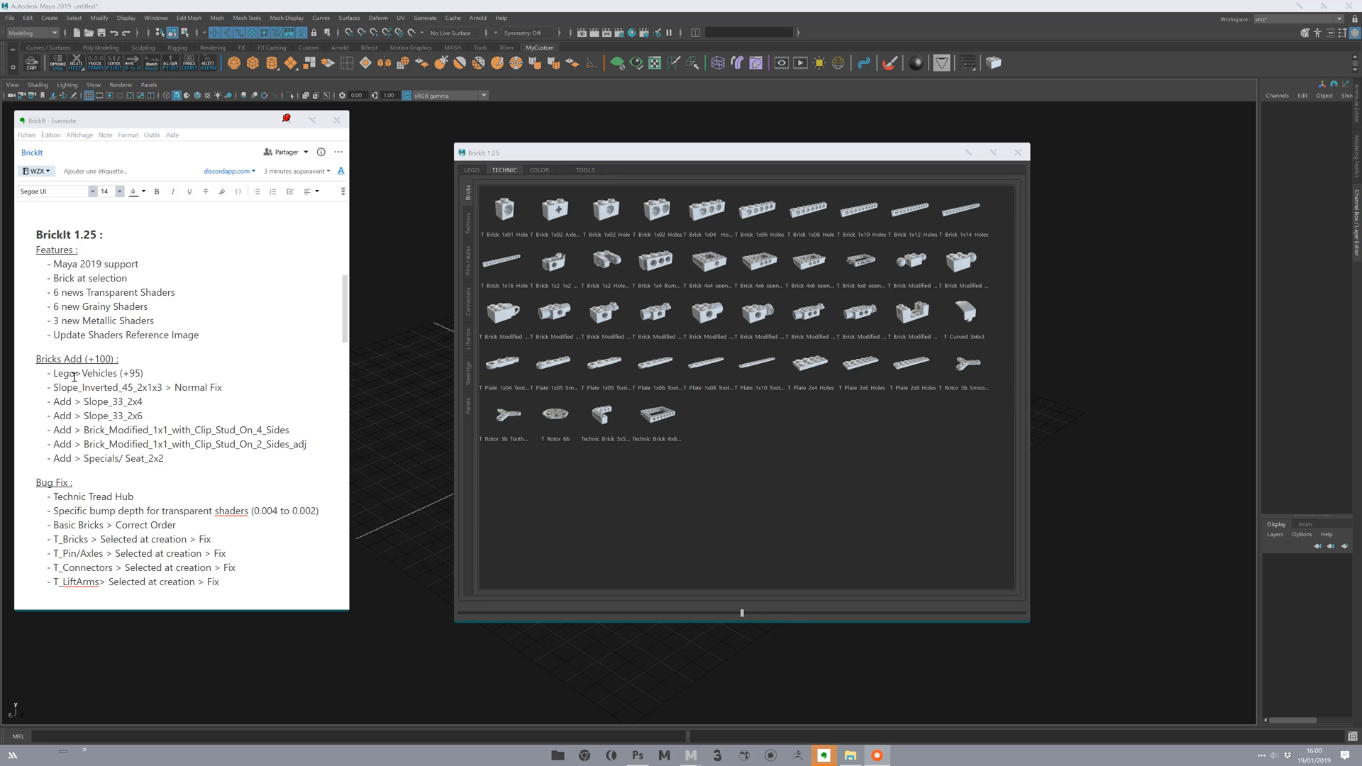
Point out the added bricks in the notes, from Lego>Vehicles to the slopes, and highlight Seat_2x2.
left_click(56, 375)
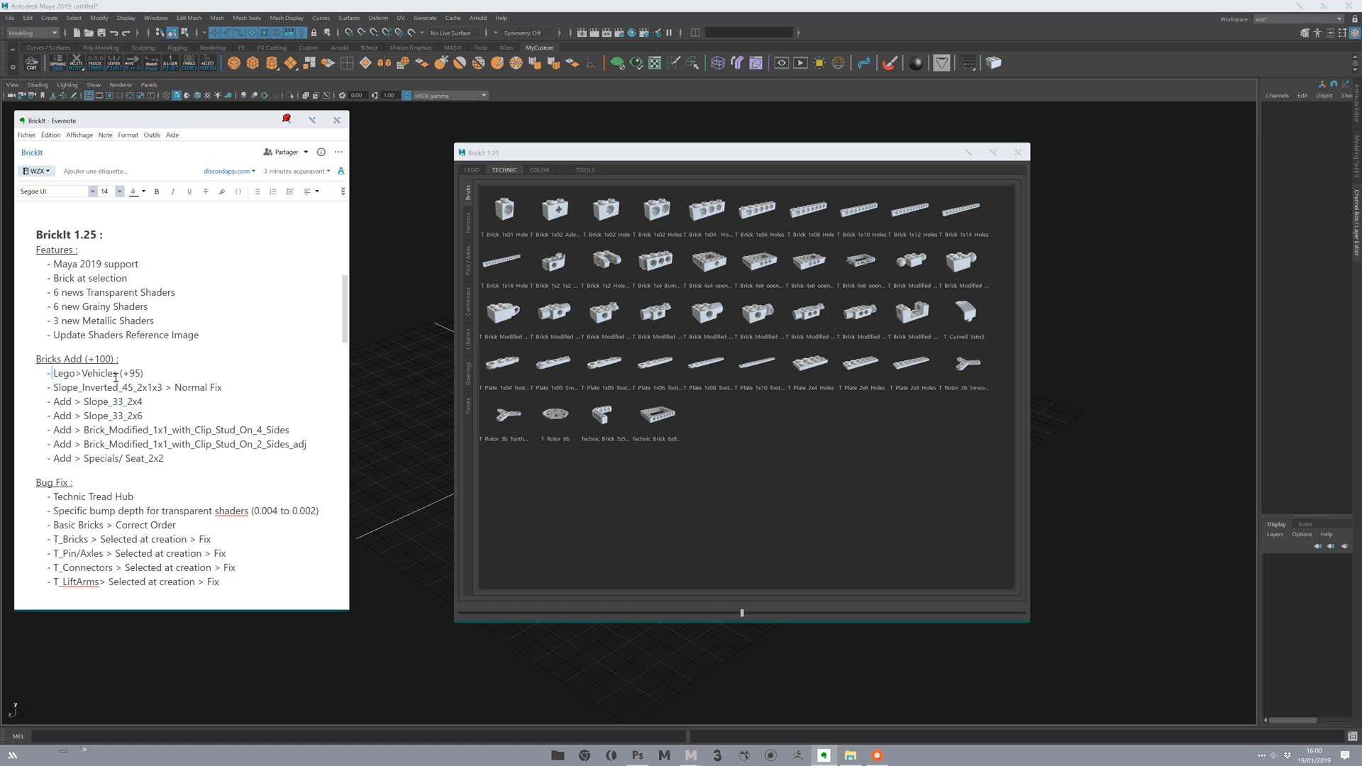
double_click(91, 374)
left_click(167, 391)
left_click_drag(85, 402, 108, 402)
left_click_drag(128, 459, 208, 462)
Show the LEGO Specials category with thumbnails at maximum size and locate the Seat 2x2 part.
left_click(470, 170)
left_click(468, 592)
left_click(468, 591)
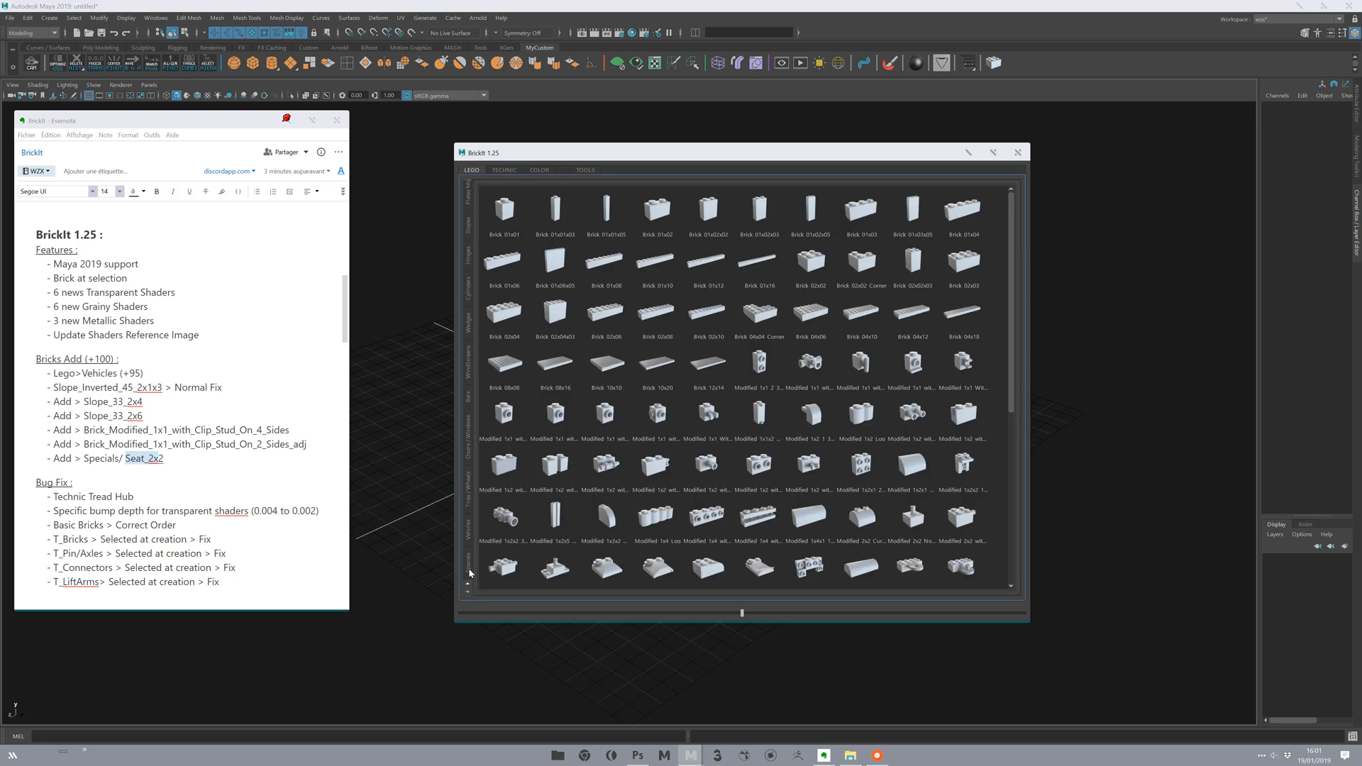
left_click(468, 562)
left_click(972, 282)
left_click_drag(742, 612, 1023, 613)
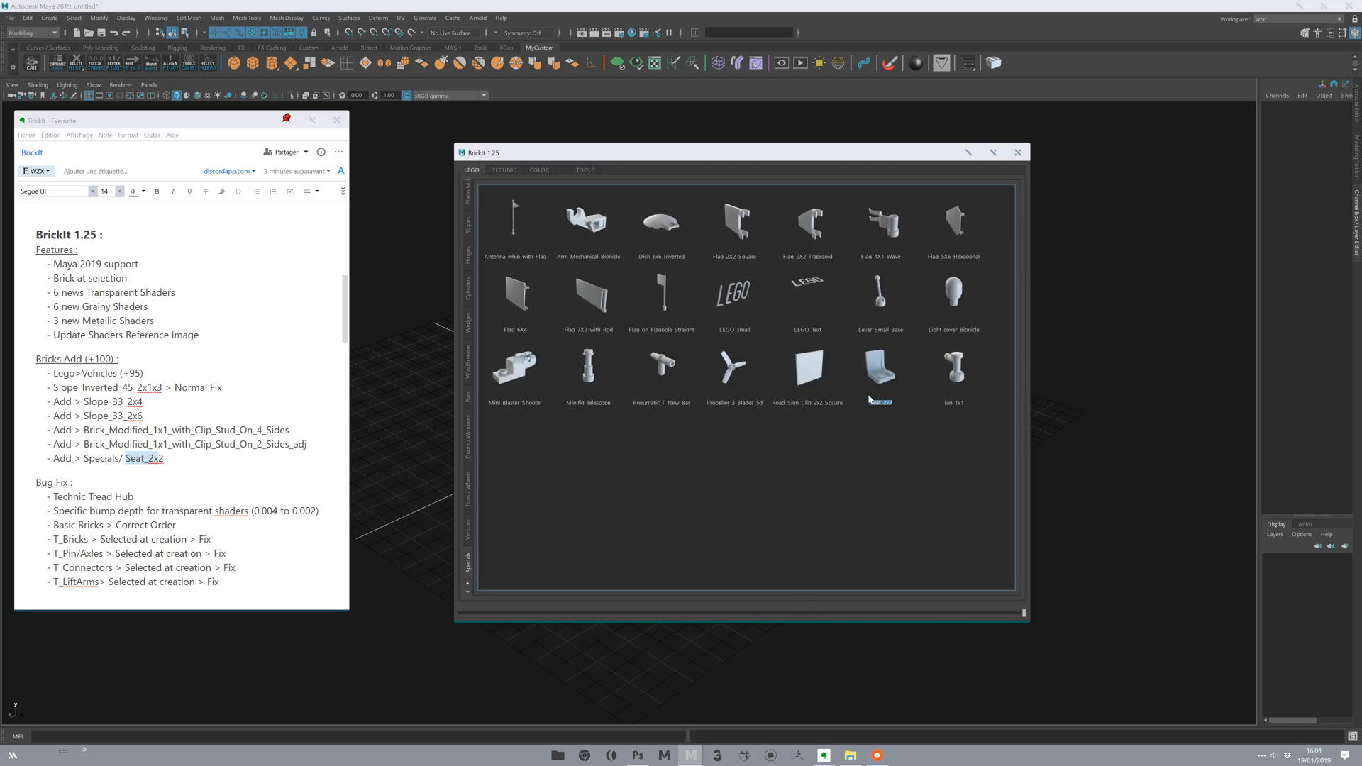
left_click(879, 441)
Show the Vehicles category, reposition the BrickIt window, and examine the Tires/Wheels part list down to its end.
left_click(469, 530)
left_click_drag(598, 155, 536, 125)
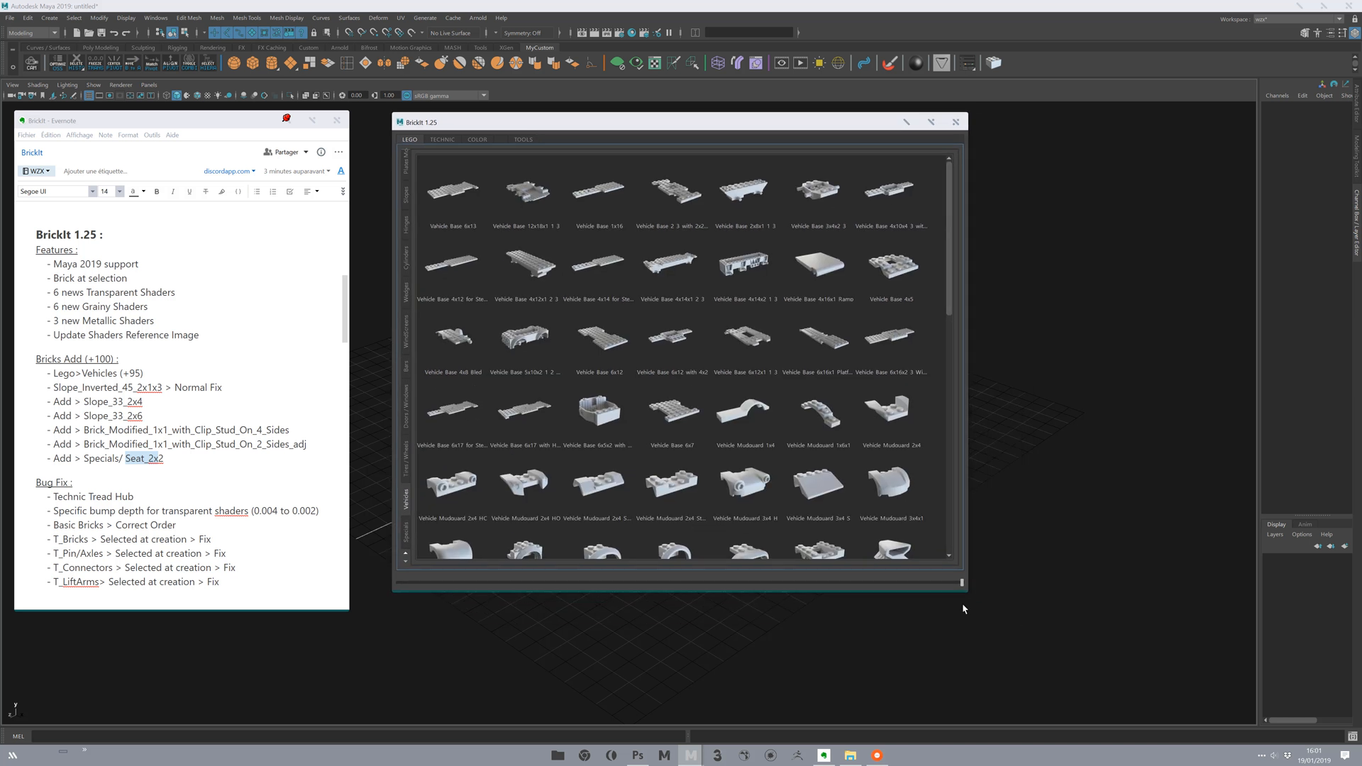
left_click_drag(925, 585, 961, 582)
left_click(408, 463)
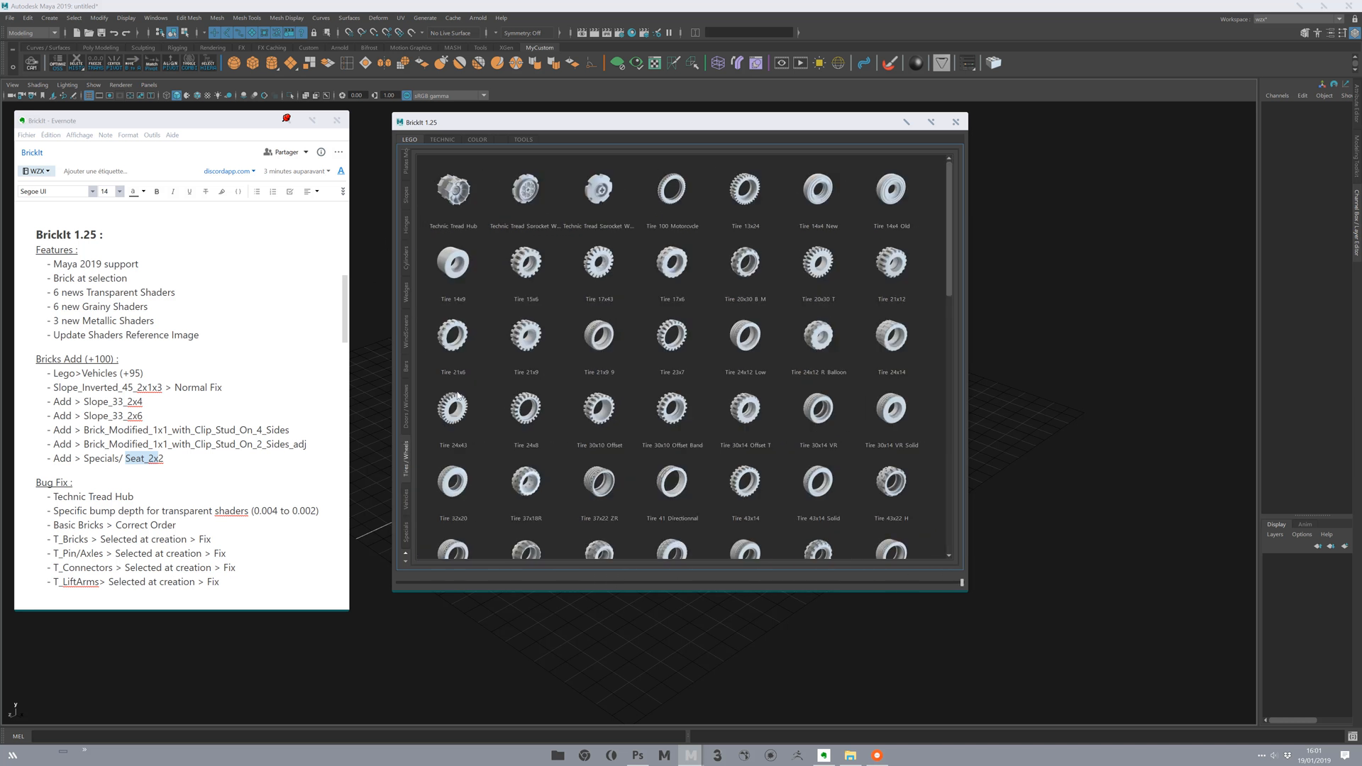
left_click_drag(950, 190, 942, 494)
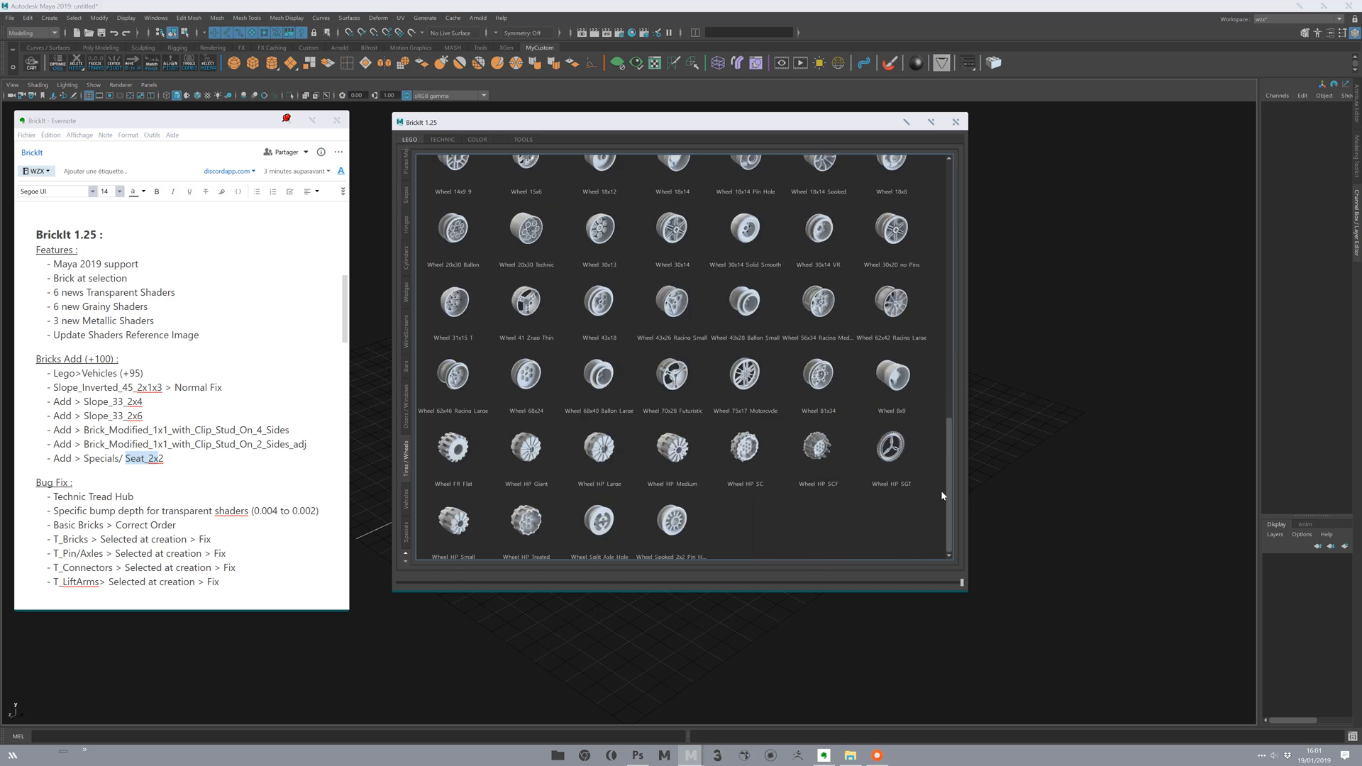
Return to the Vehicles category and examine its bases, mudguards, digger buckets and forklift parts.
left_click(403, 501)
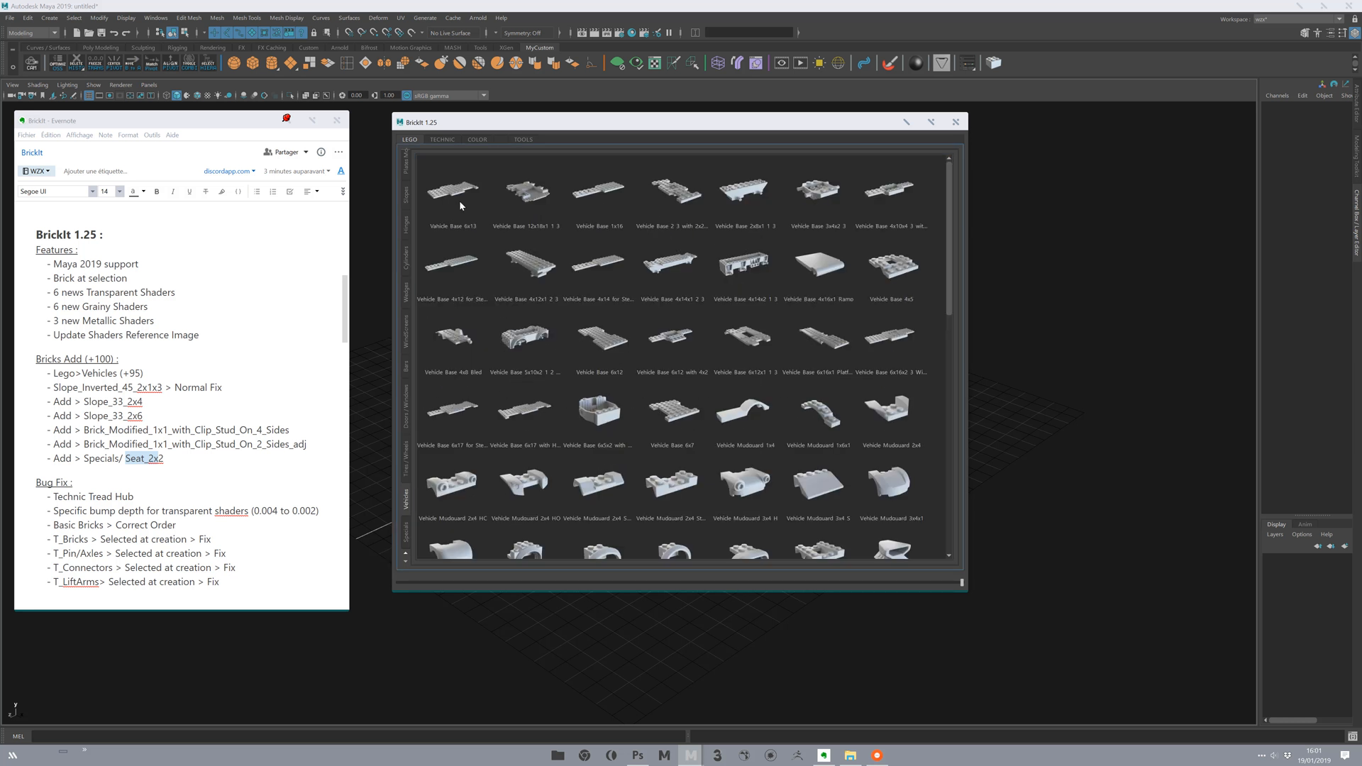
mouse_move(946, 188)
left_mouse_down()
mouse_move(961, 234)
mouse_move(952, 353)
left_mouse_up()
left_click(576, 431)
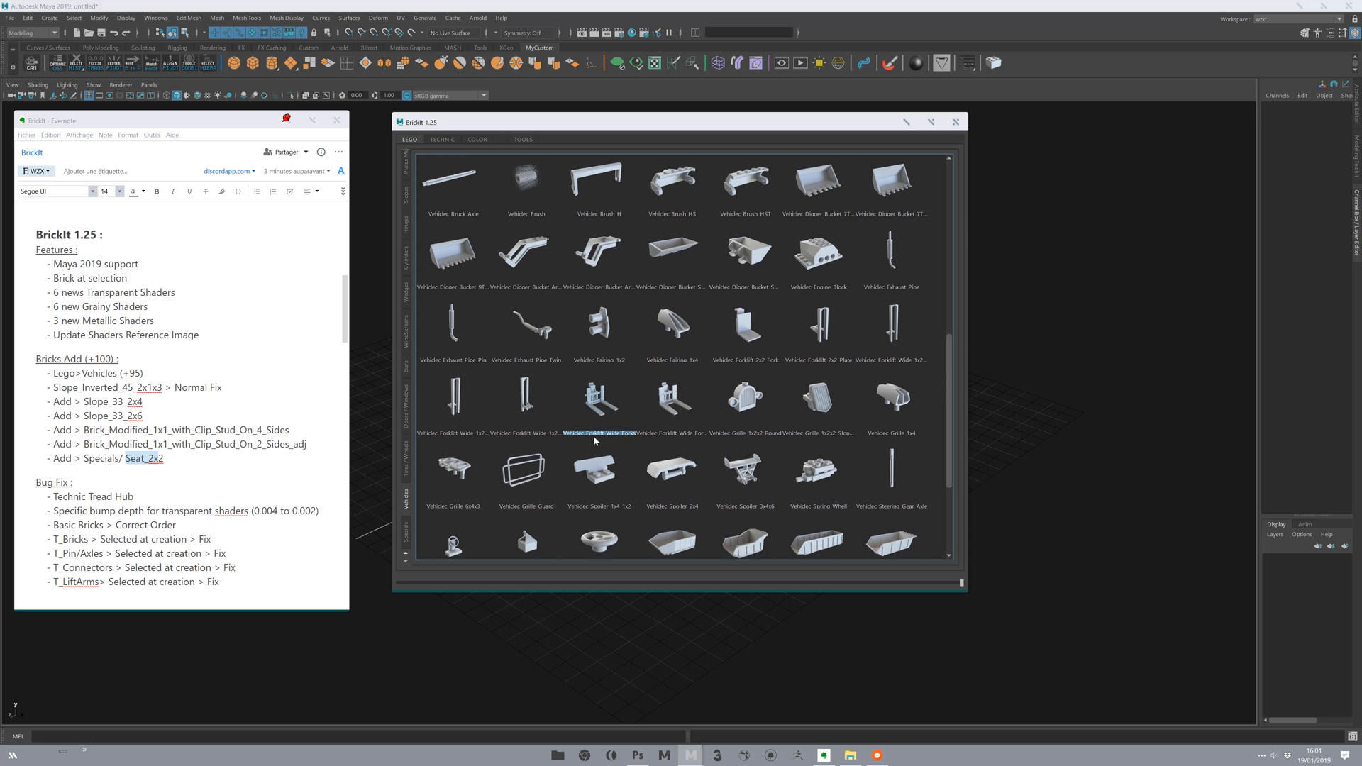
left_click_drag(949, 360, 942, 306)
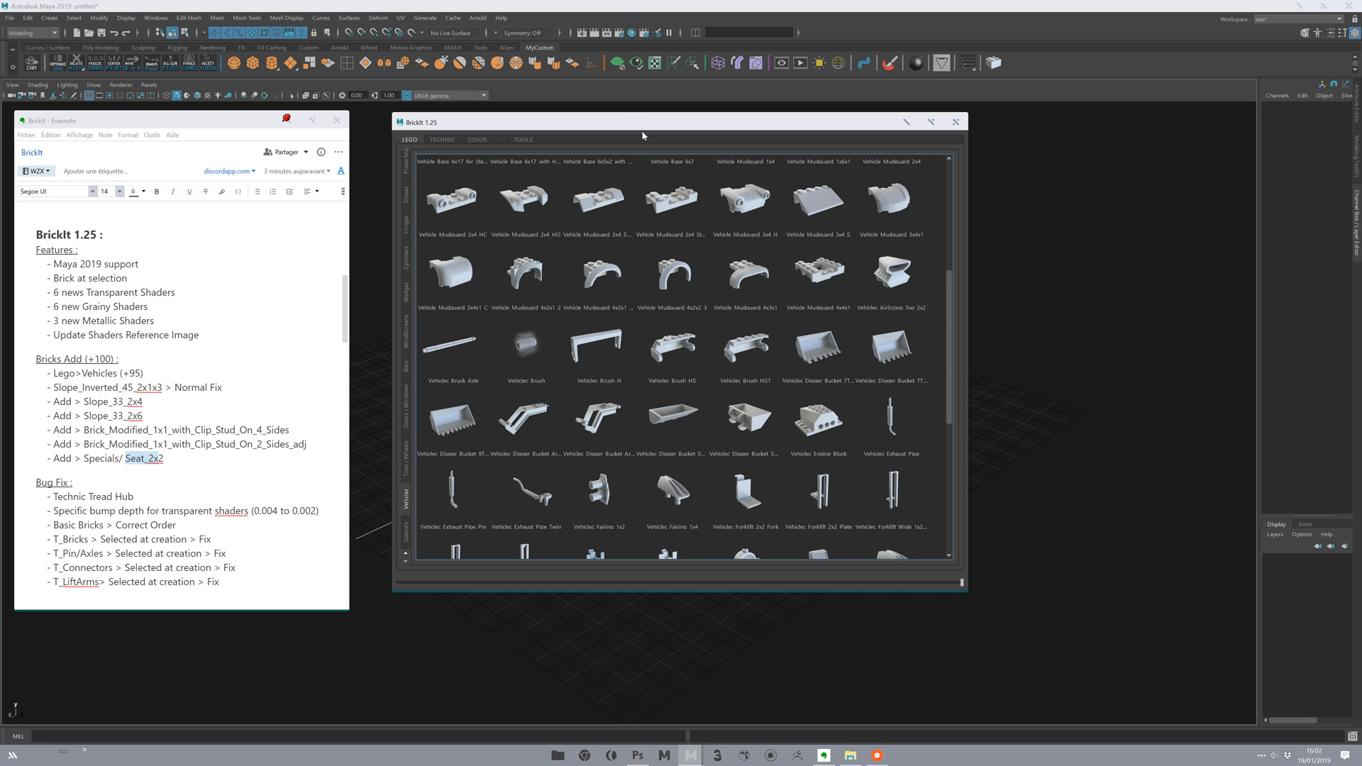
Clear the viewport of the BrickIt and notes windows and add the large digger bucket arm and the 7T 3x6 digger bucket.
left_click_drag(621, 129, 855, 117)
left_click_drag(242, 121, 0, 113)
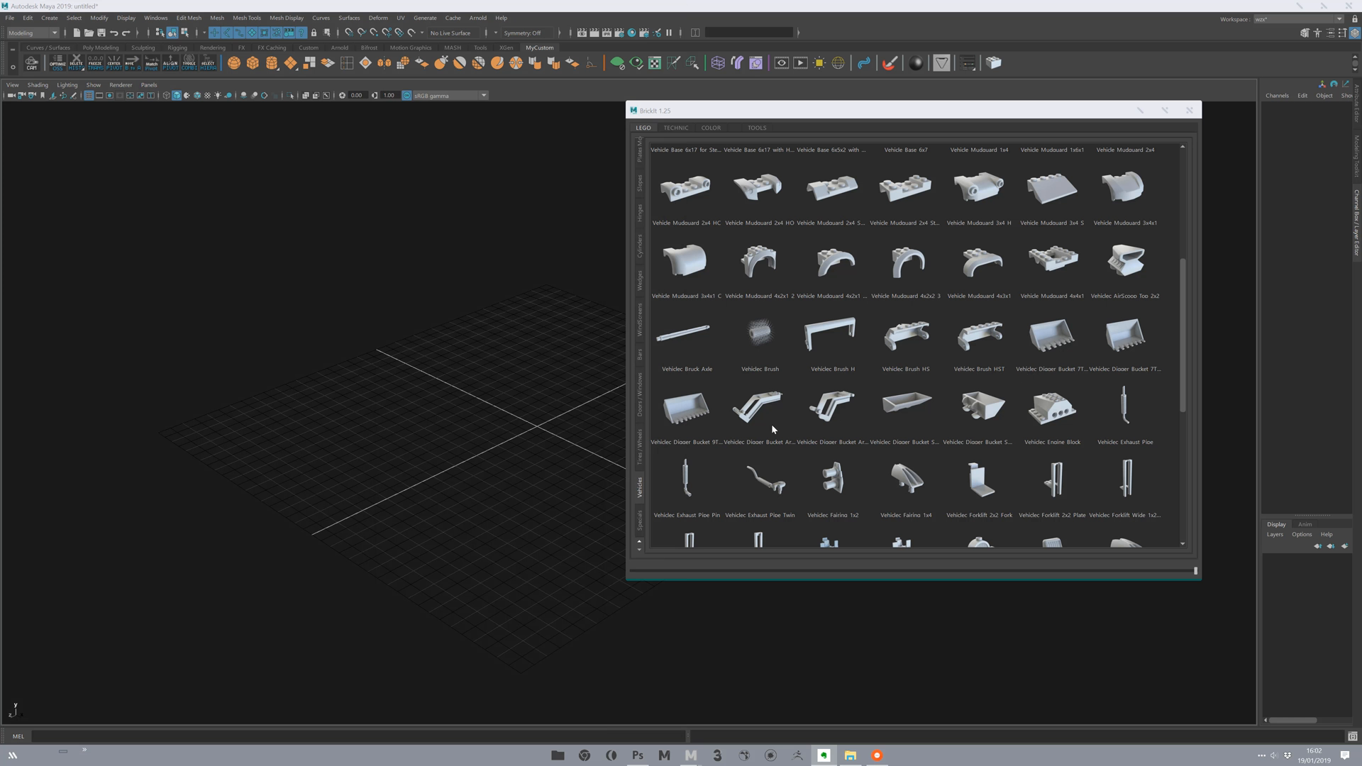
left_click(773, 399)
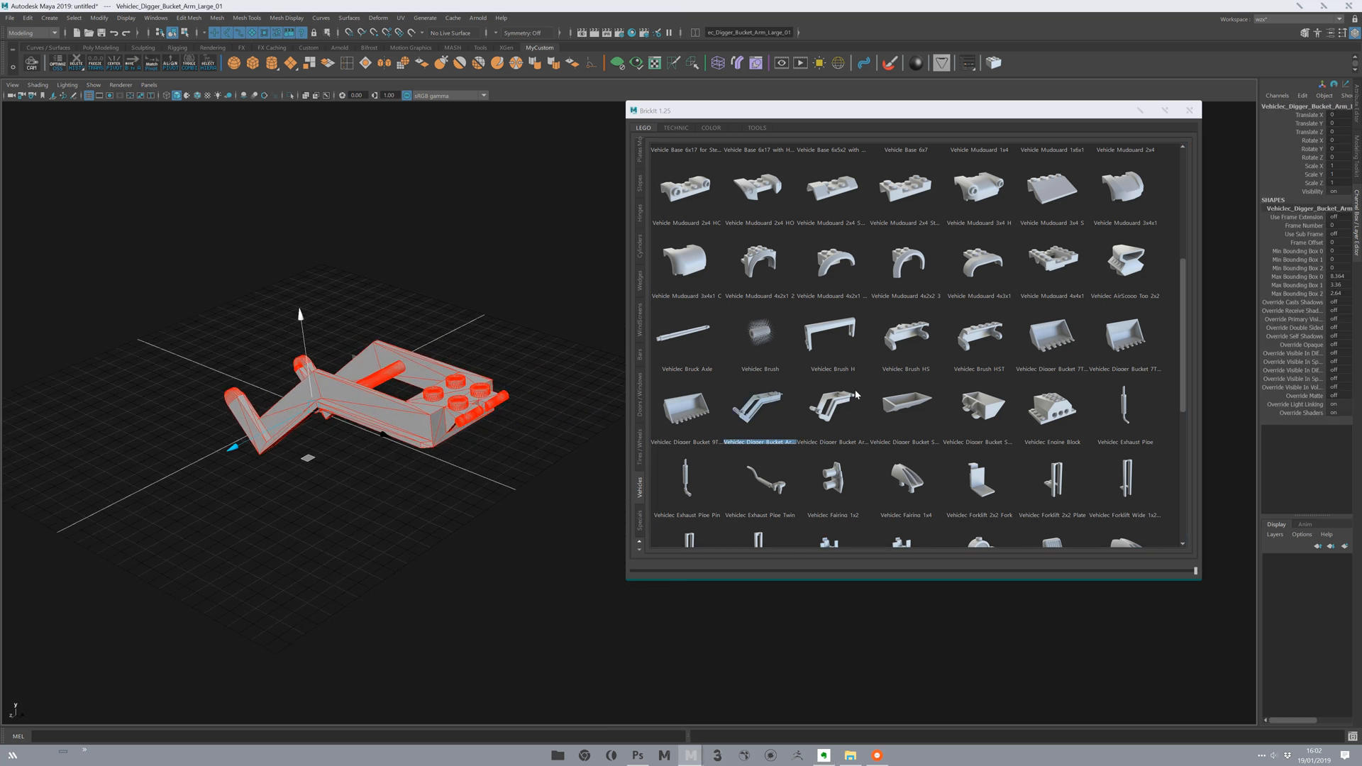
left_click(1049, 346)
Move the digger bucket towards the front end of the arm and rotate it 90 degrees about Y.
left_click_drag(429, 524, 438, 507, "alt")
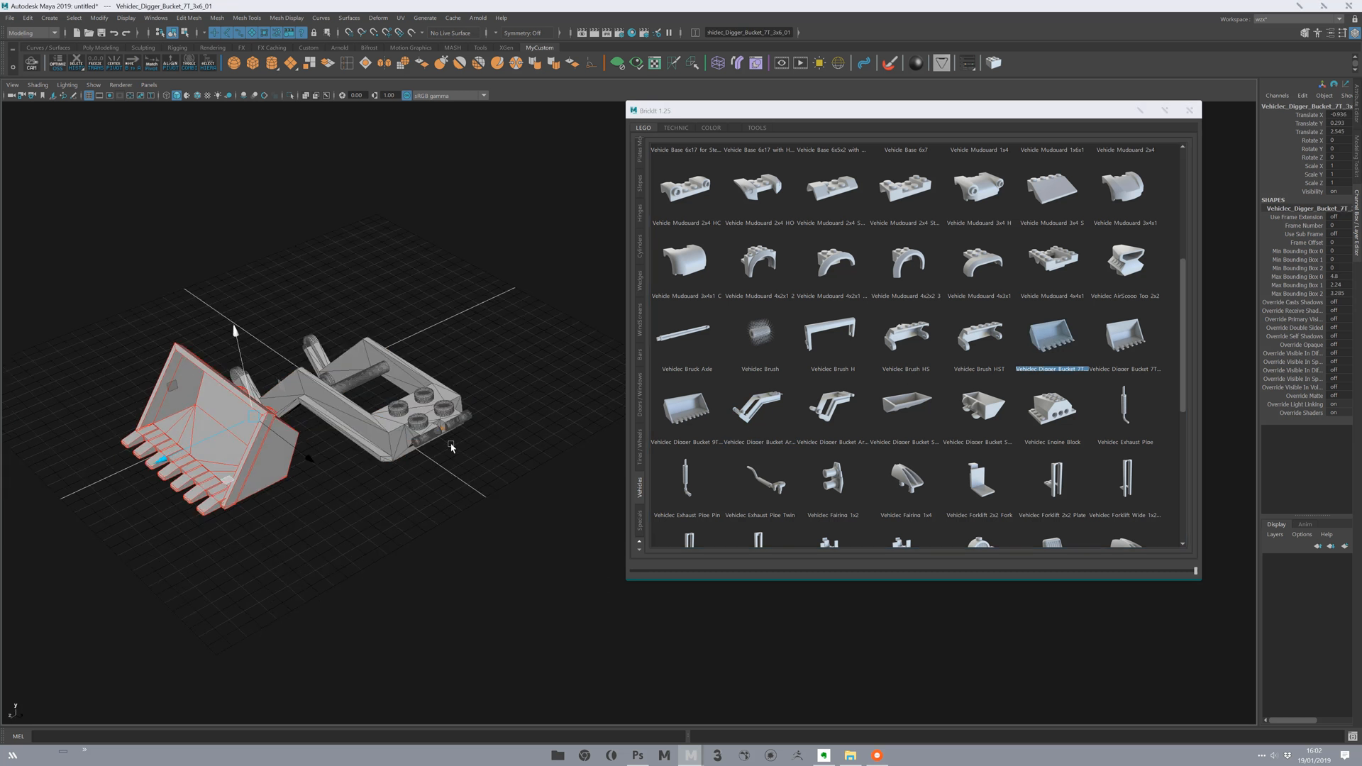
key("v")
middle_click_drag(446, 441, 441, 429)
left_click_drag(286, 306, 344, 487)
key("r")
key("e")
key("w")
left_click_drag(305, 438, 312, 451)
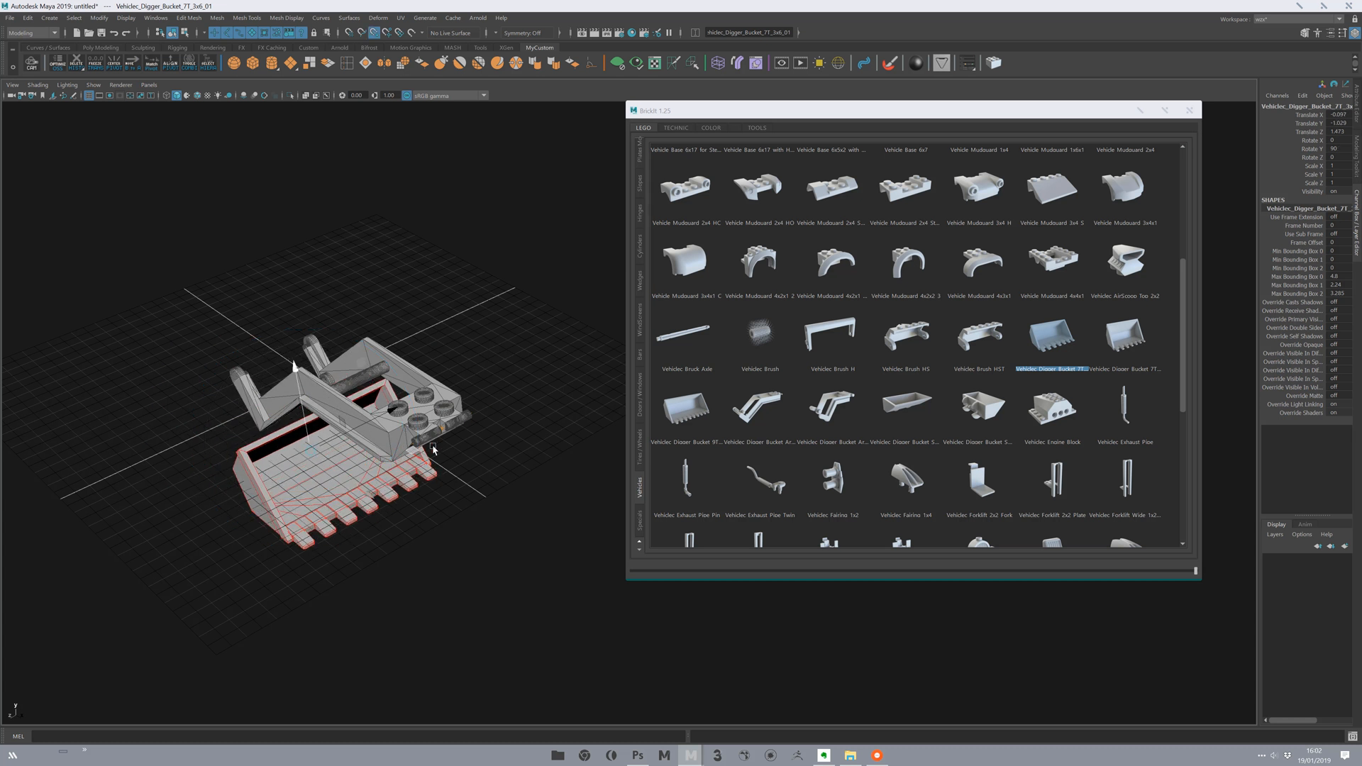
Snap the digger bucket onto the hinge at the arm's front end and tilt it around that hinge.
key("v")
middle_click_drag(438, 441, 444, 431)
left_click_drag(444, 431, 418, 507, "alt")
key("e")
left_click_drag(456, 303, 460, 333)
Parent the bucket to the digger arm and raise the arm by rotating it 45 degrees about Z.
left_click(352, 442)
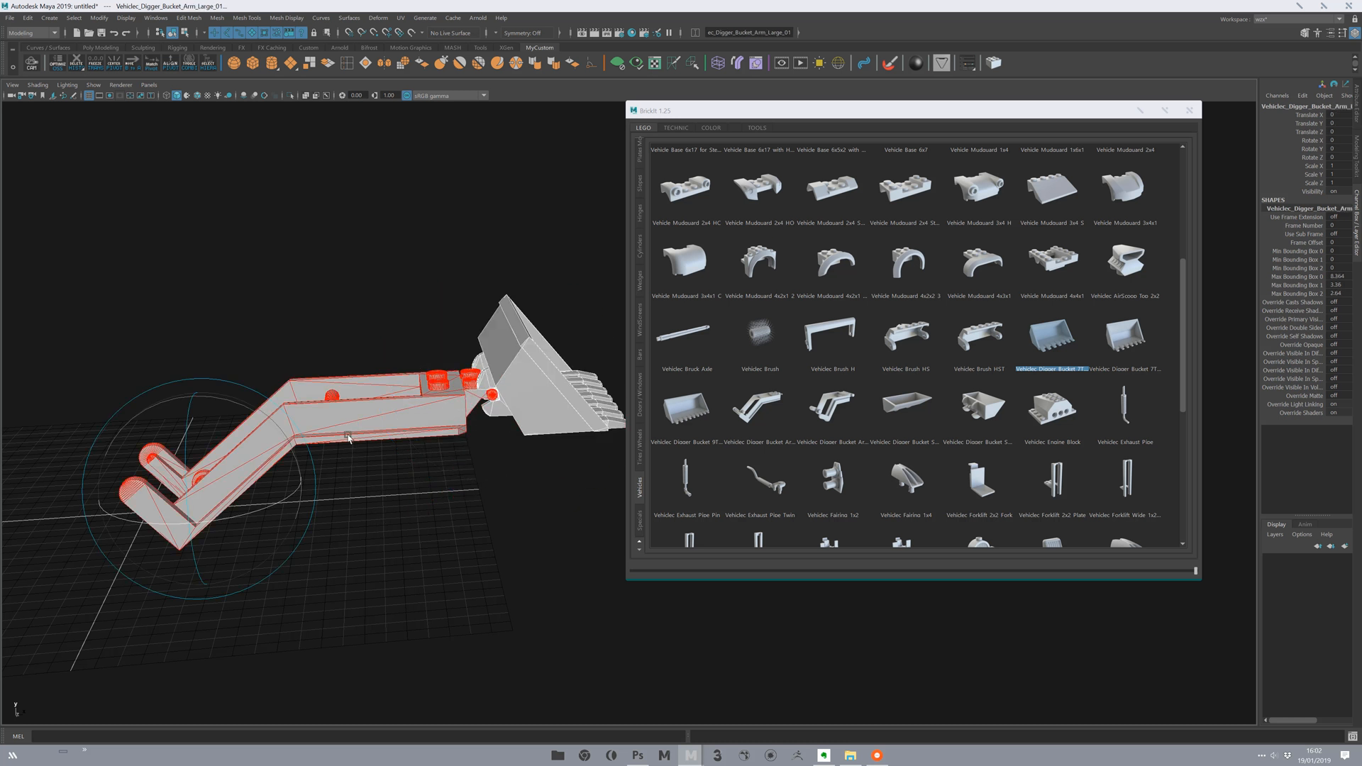
key("p")
left_click(364, 459)
left_click(367, 438)
left_click_drag(261, 413, 347, 298)
Tilt the bucket at the end of the raised arm and delete the whole digger assembly.
left_click(379, 214)
left_click(375, 178)
left_click_drag(400, 165, 320, 411)
key("q")
left_click(409, 321)
left_click(206, 418)
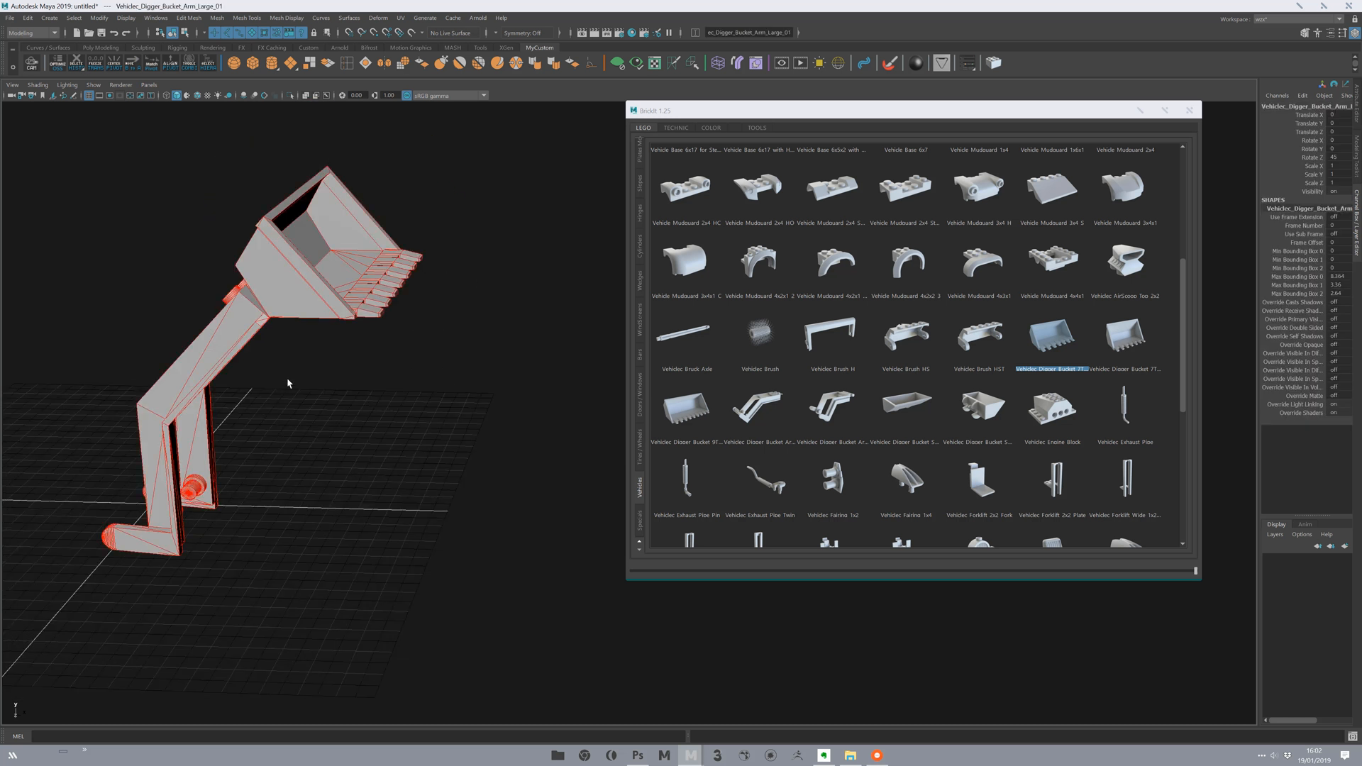
key("Delete")
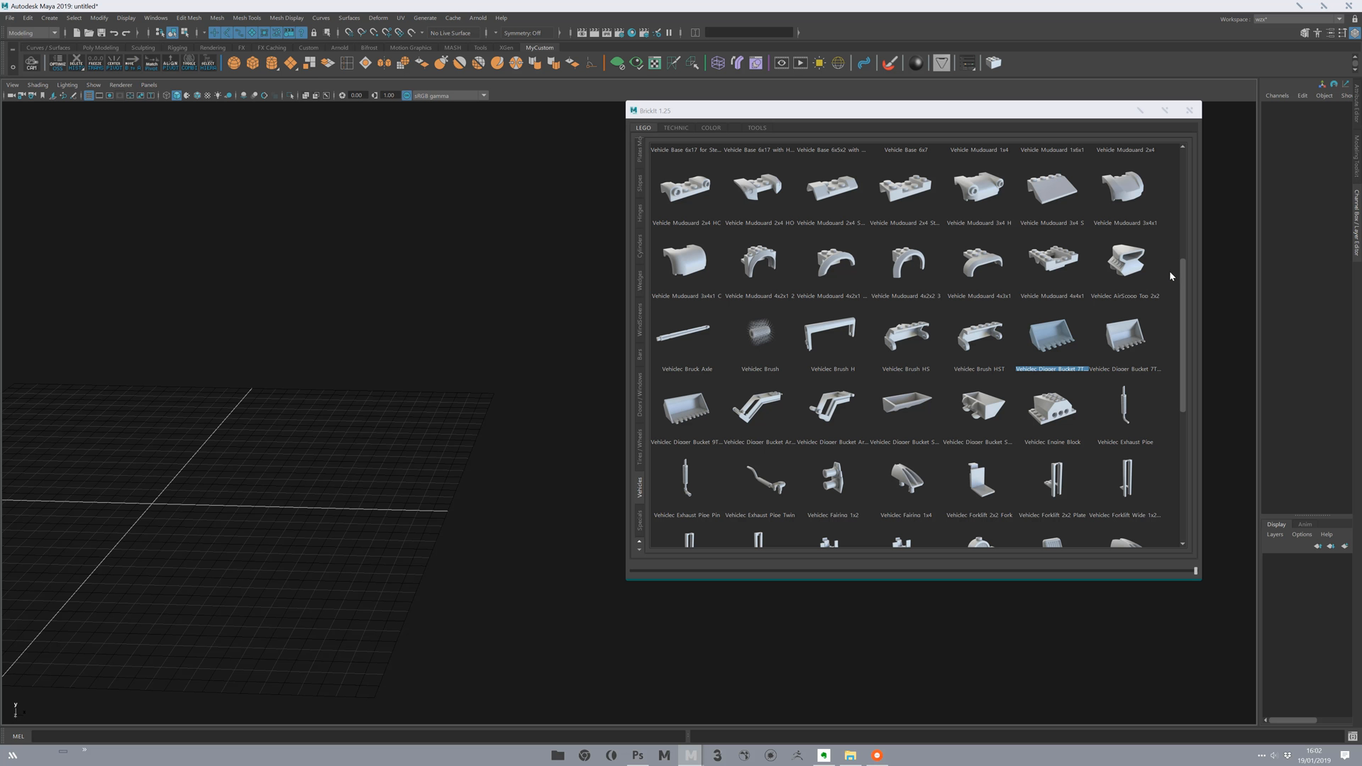
Add the Steering Stand part from the end of the Vehicles list and frame it in the viewport.
scroll(1183, 275, "up", 3)
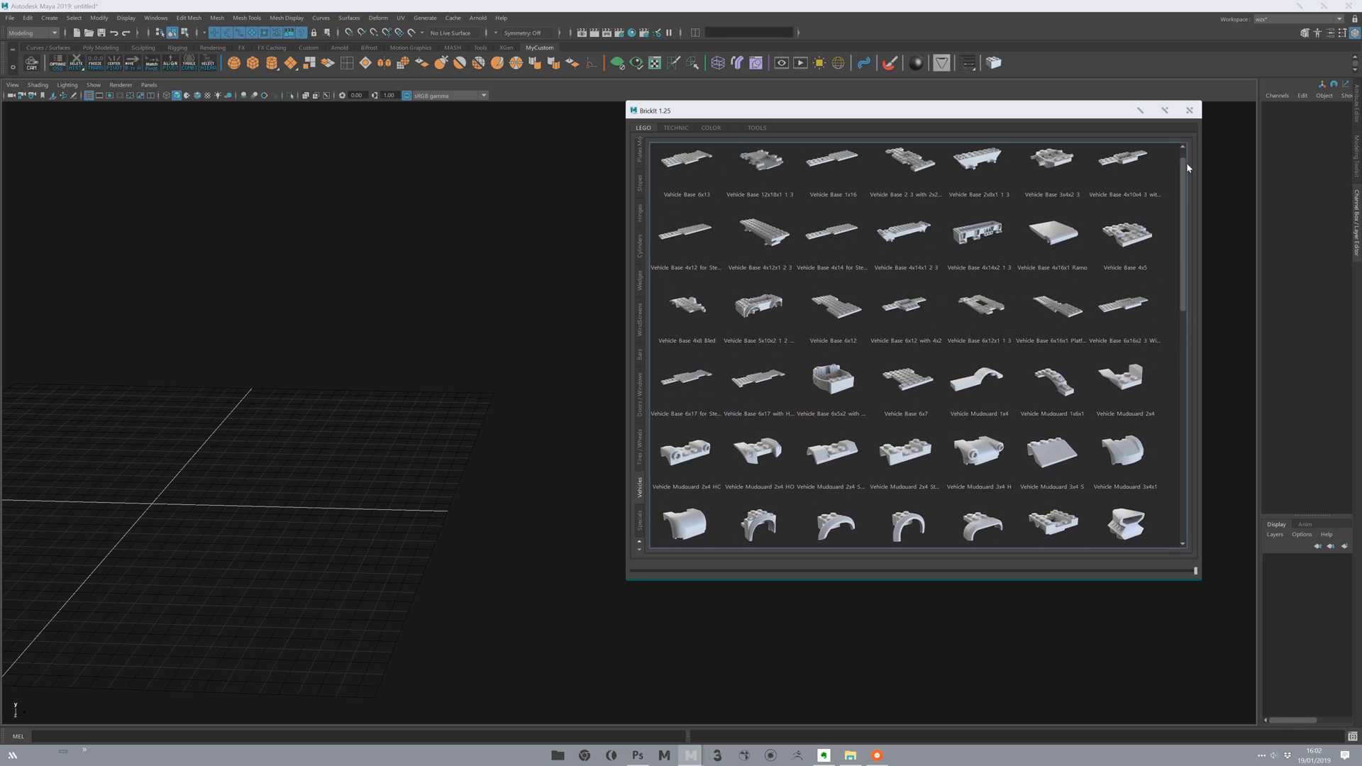
scroll(1190, 326, "down", 8)
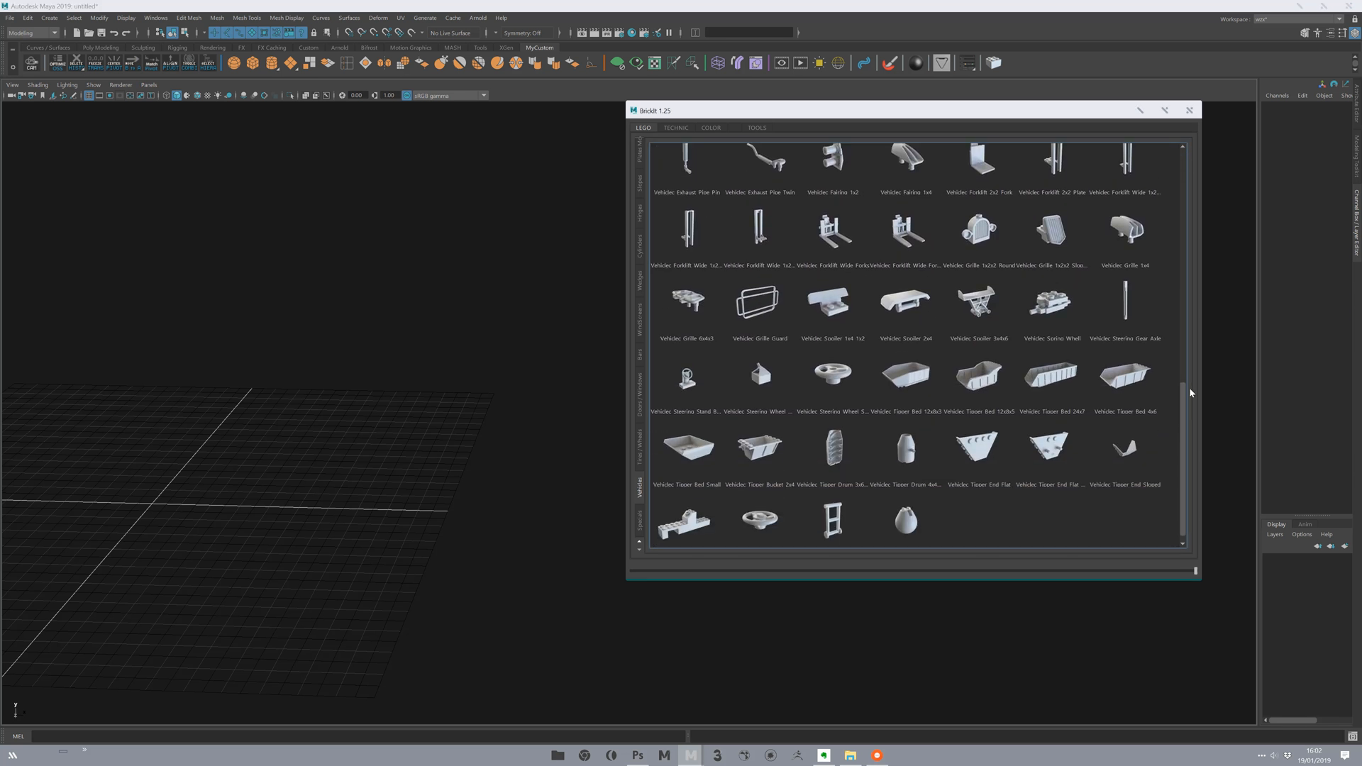
double_click(694, 385)
left_click_drag(332, 527, 414, 531, "alt")
key("f")
scroll(398, 525, "down", 1)
middle_click_drag(367, 460, 289, 477, "alt")
left_click(288, 477)
Select the control curve around the steering wheel and rotate it to turn the wheel on its stand.
left_click(397, 427)
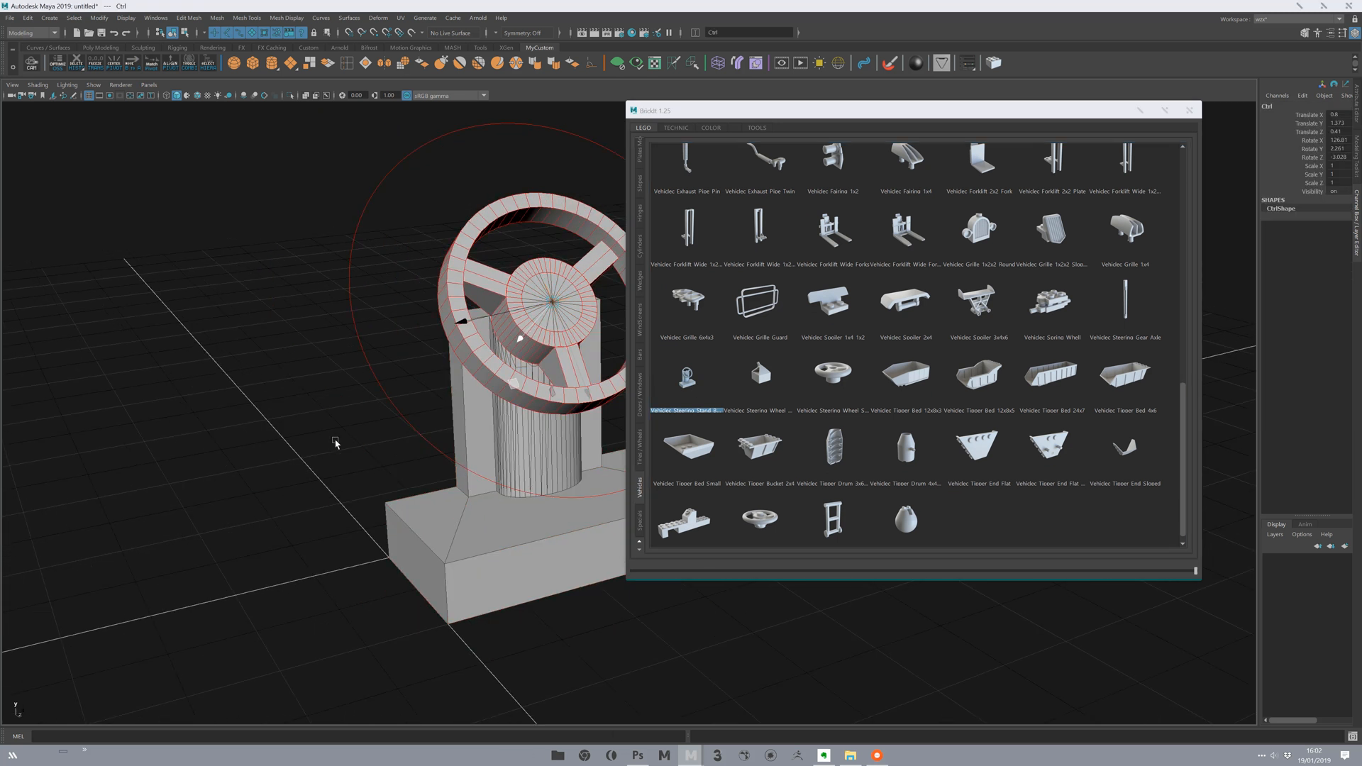
scroll(380, 473, "down", 1)
key("e")
left_click_drag(486, 372, 568, 411)
left_click(405, 487)
Delete the steering stand together with its wheel and control from the scene.
scroll(468, 457, "down", 1)
middle_click_drag(469, 458, 360, 473, "alt")
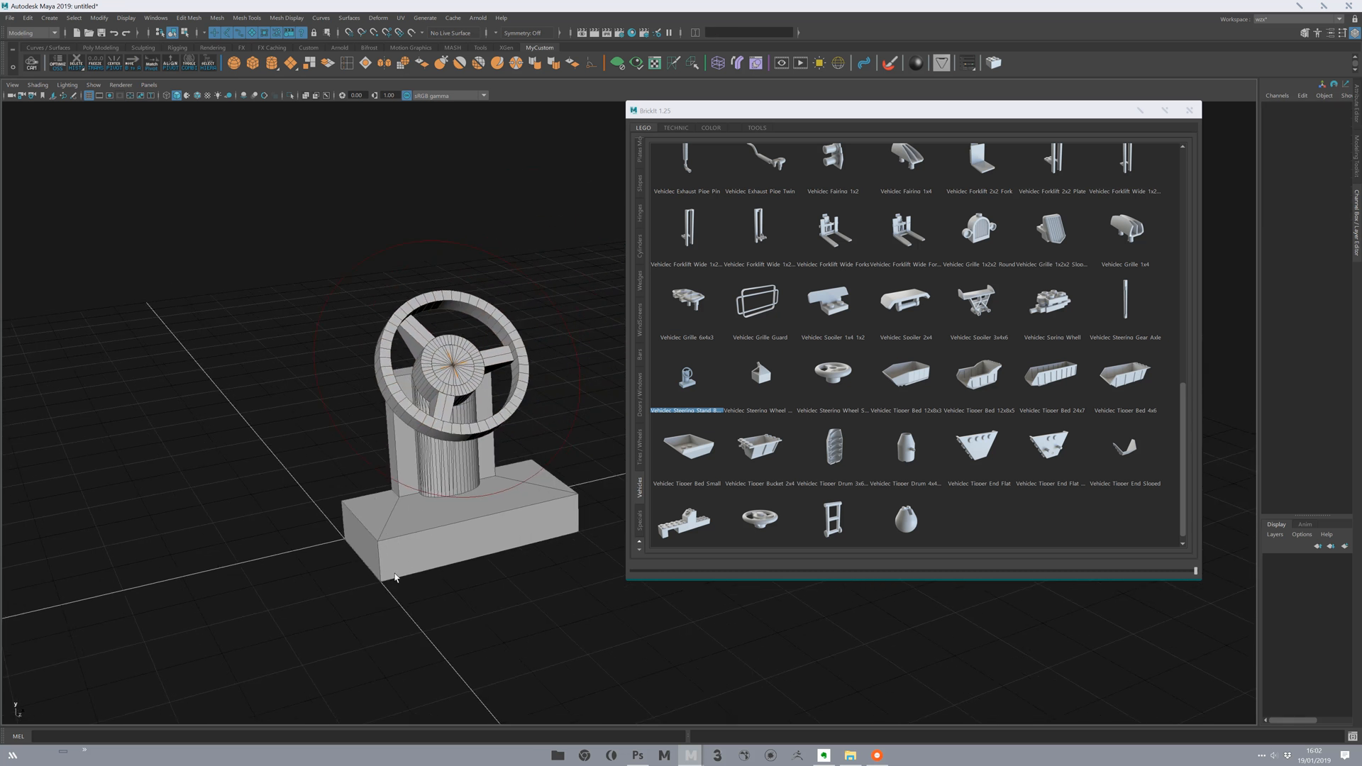
left_click(423, 562)
left_click(323, 538)
left_click(416, 405)
left_click(253, 222)
left_click(439, 361)
key("Delete")
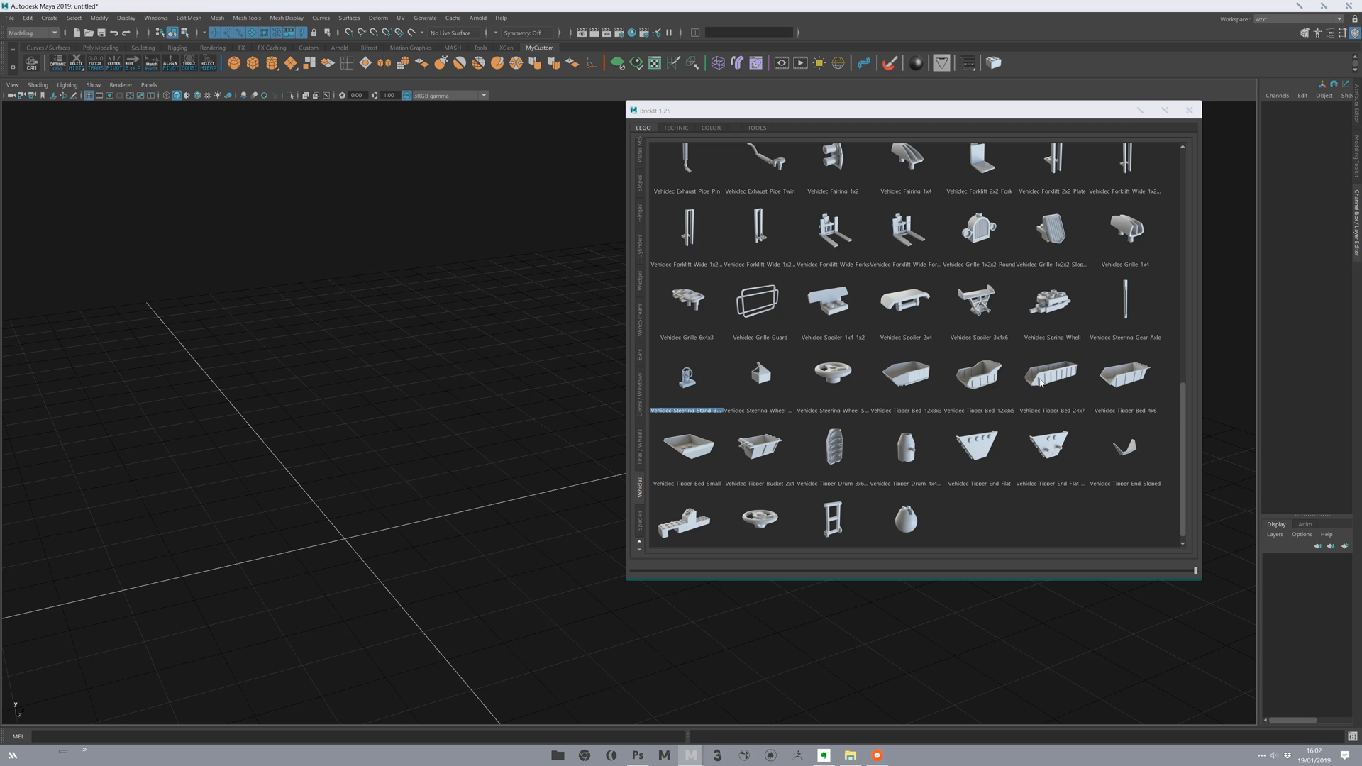
Go back up the Vehicles part list and bring the release notes window back over the viewport.
left_click_drag(1184, 443, 1192, 346)
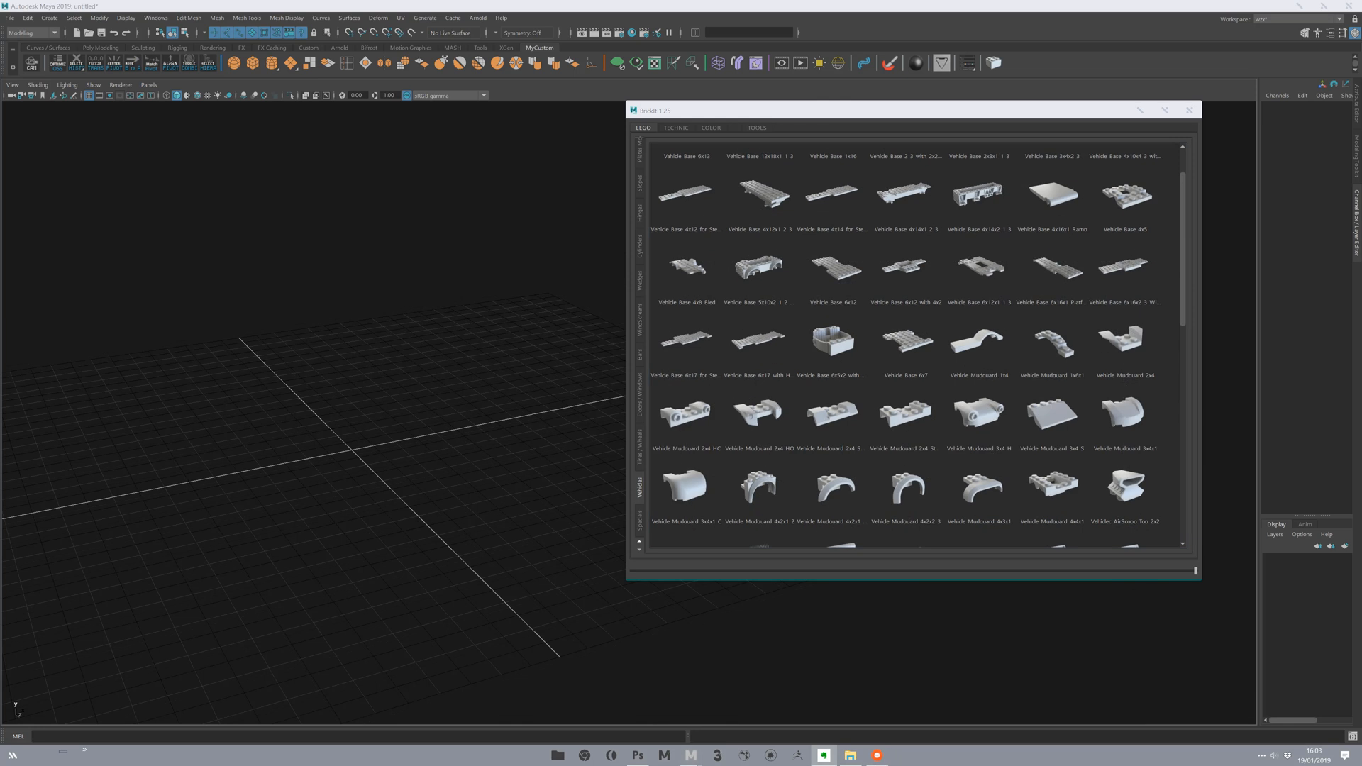
left_click_drag(0, 340, 132, 127)
middle_click_drag(456, 361, 436, 426, "alt")
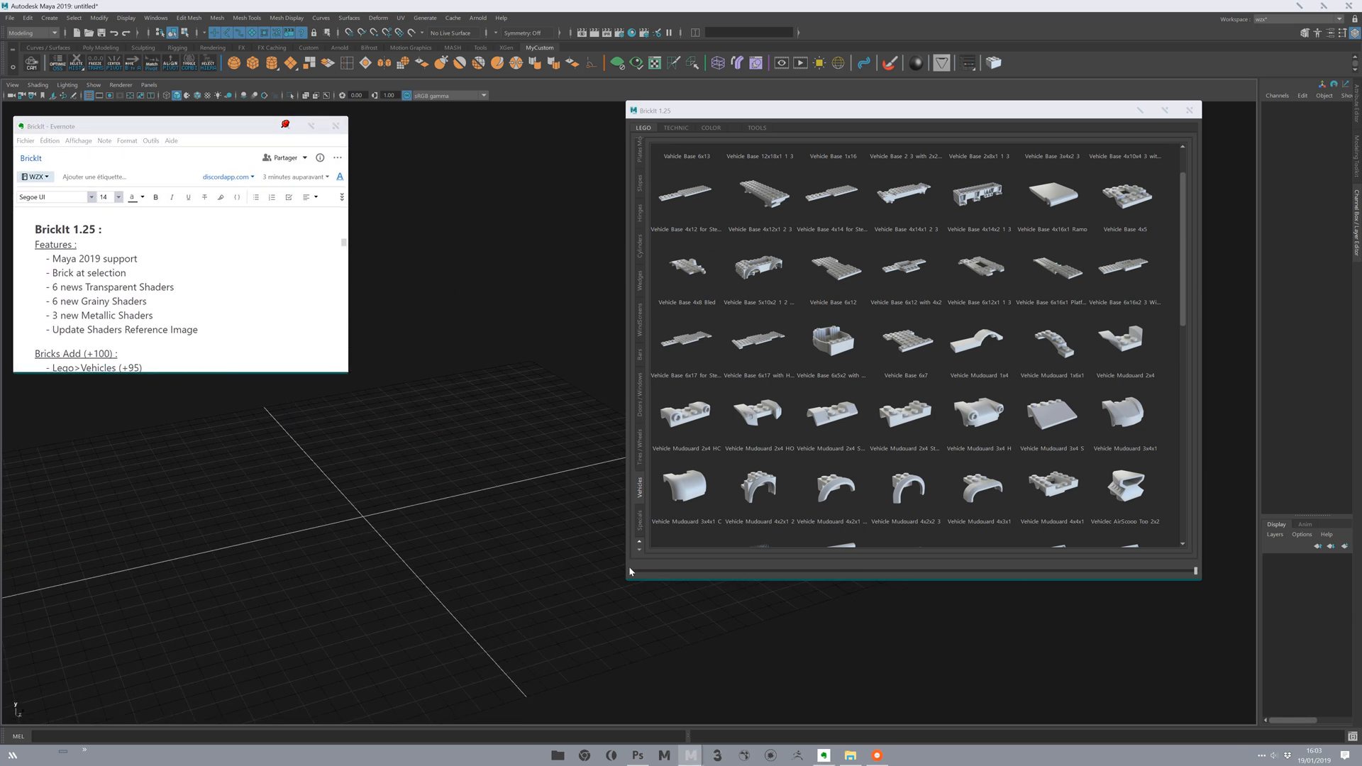
Narrow the BrickIt window, reduce its thumbnail size, and show the LEGO Bricks category.
left_click_drag(627, 580, 714, 636)
left_click_drag(1195, 627, 1017, 630)
left_click_drag(749, 112, 787, 120)
left_click(766, 162)
left_click_drag(684, 364, 496, 379, "alt")
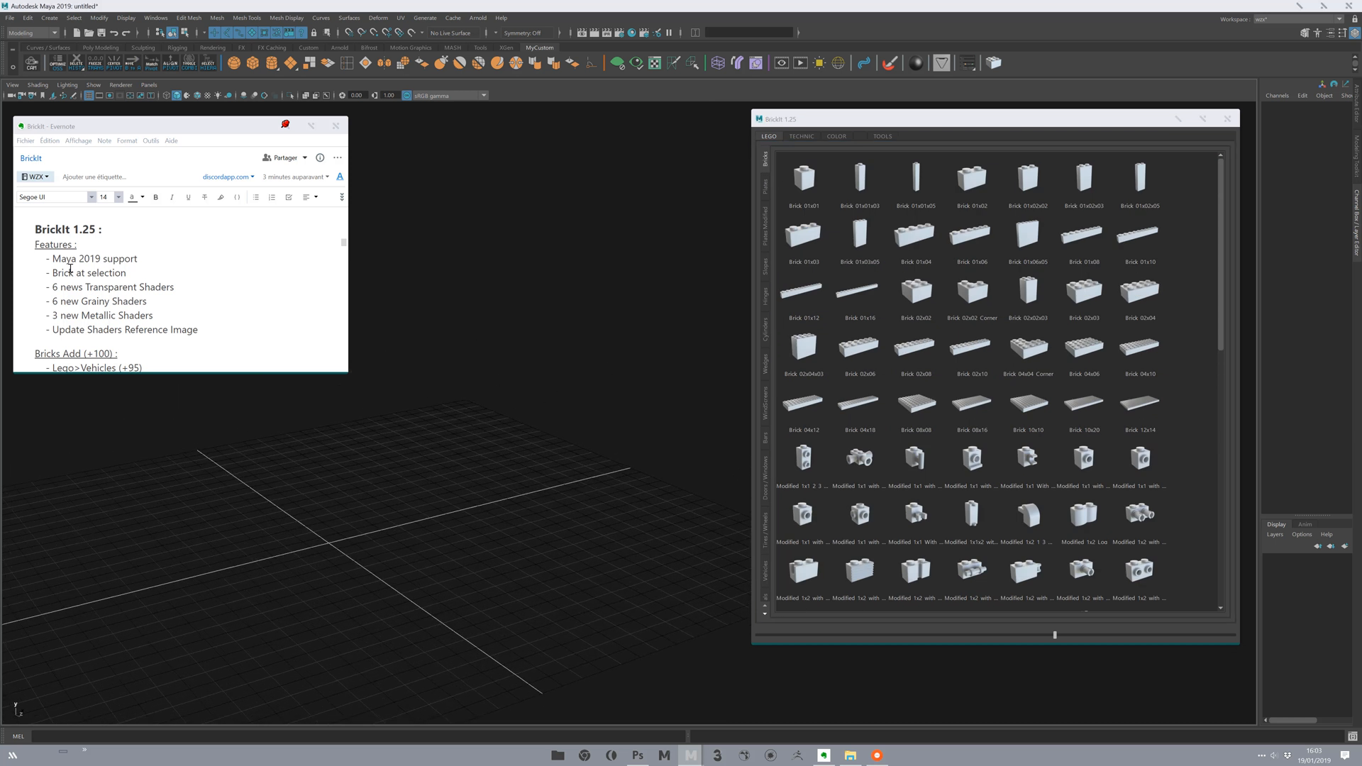
left_click_drag(573, 443, 492, 439, "alt")
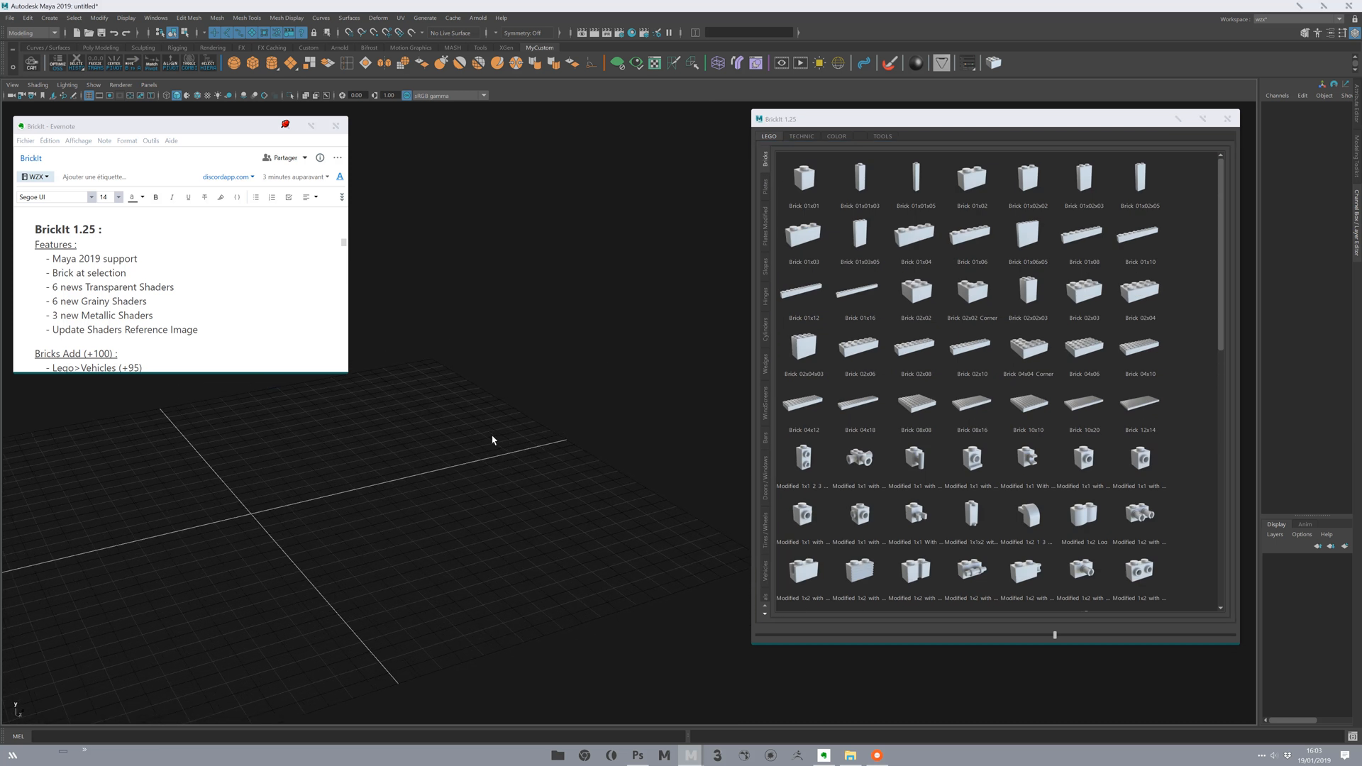
Move the notes window off the viewport, add a Brick 01x02 and place it away from the origin.
left_click_drag(159, 126, 0, 212)
left_click_drag(462, 341, 478, 323, "alt")
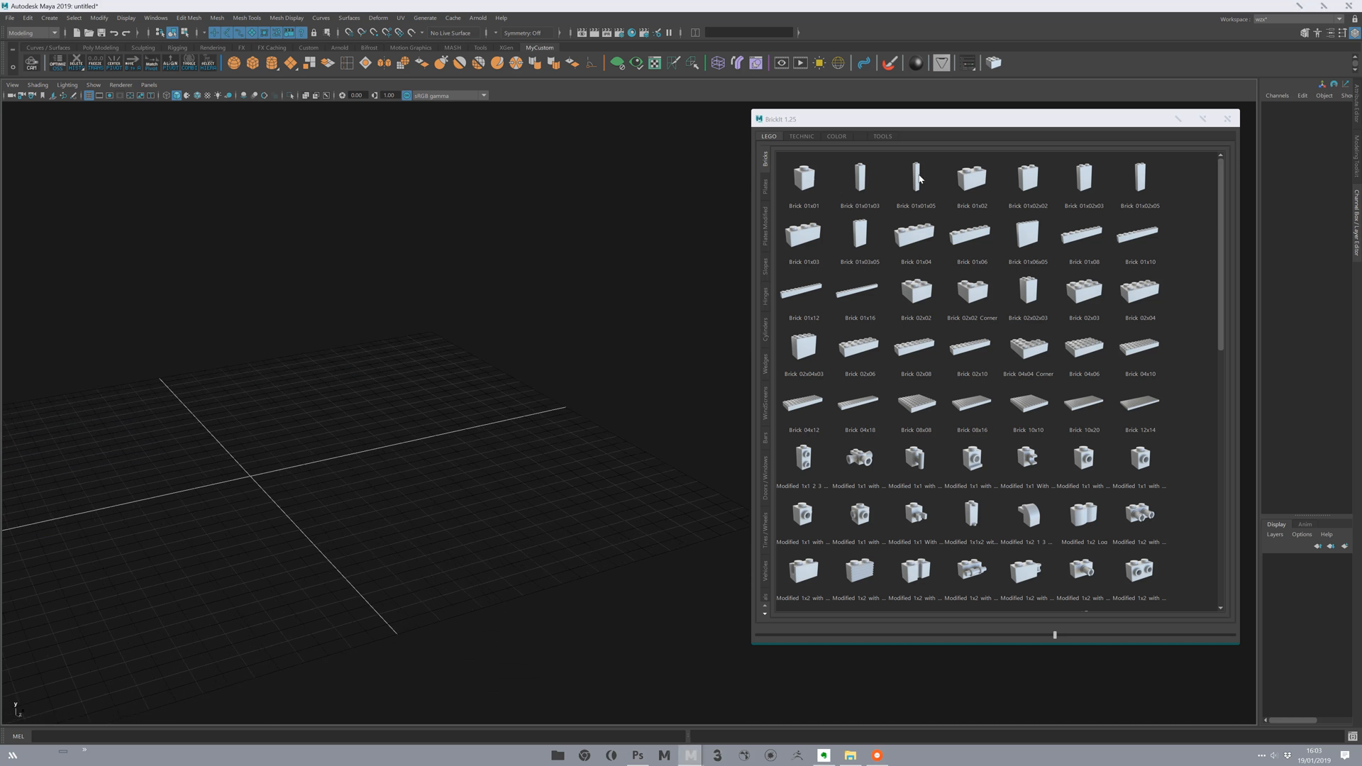
left_click(966, 179)
left_click_drag(603, 320, 276, 484, "alt")
left_click(256, 489)
key("ctrl+z")
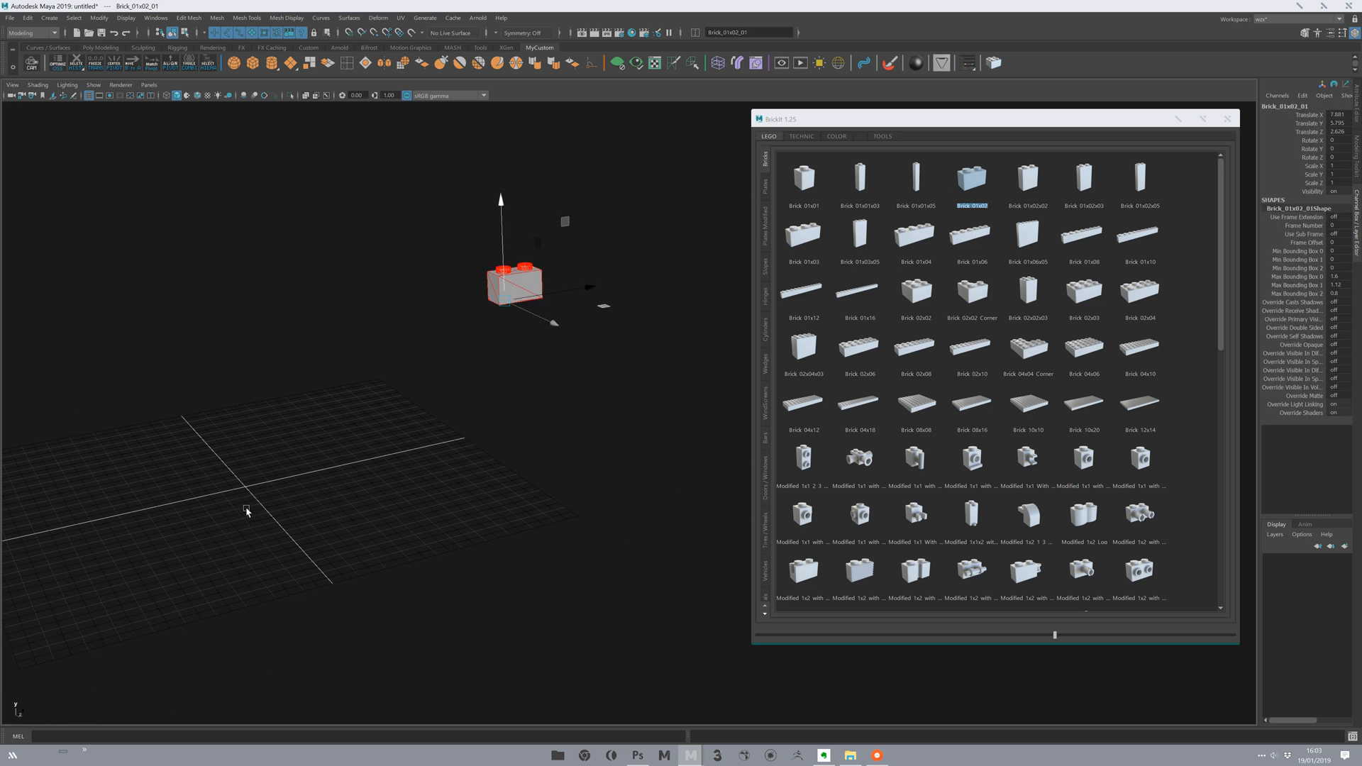
key("ctrl+z")
key("ctrl+z")
key("ctrl+z")
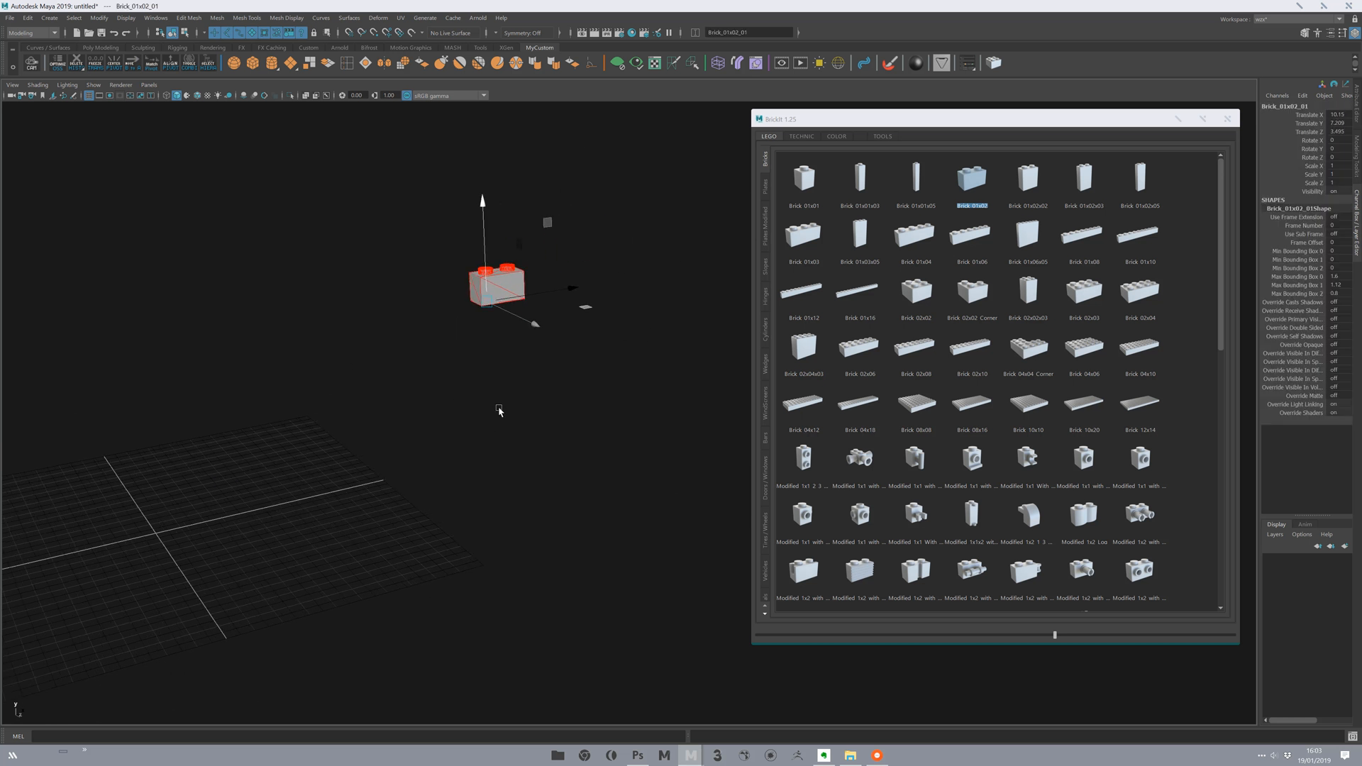
With the Brick 01x02 selected, create a Brick 02x04x03 at its position and select the new brick.
left_click(813, 347)
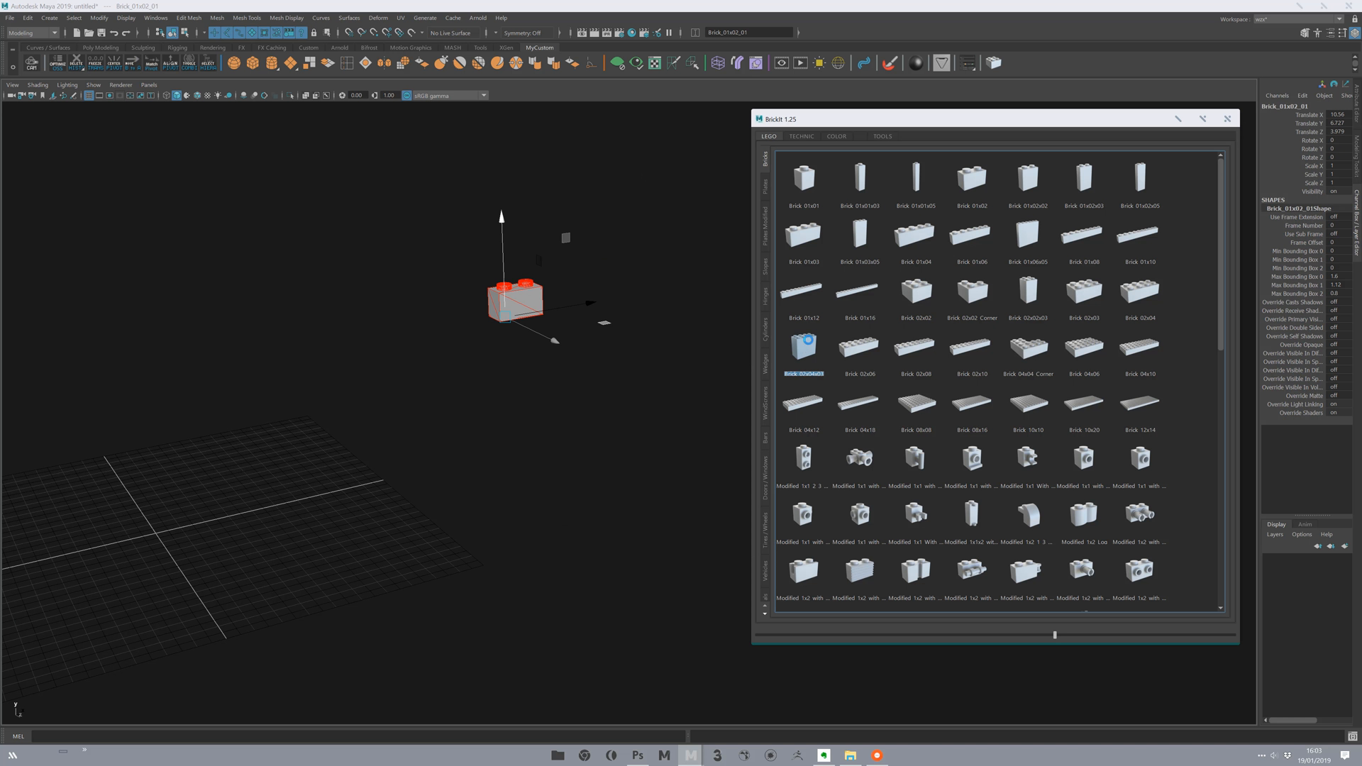
left_click(312, 497)
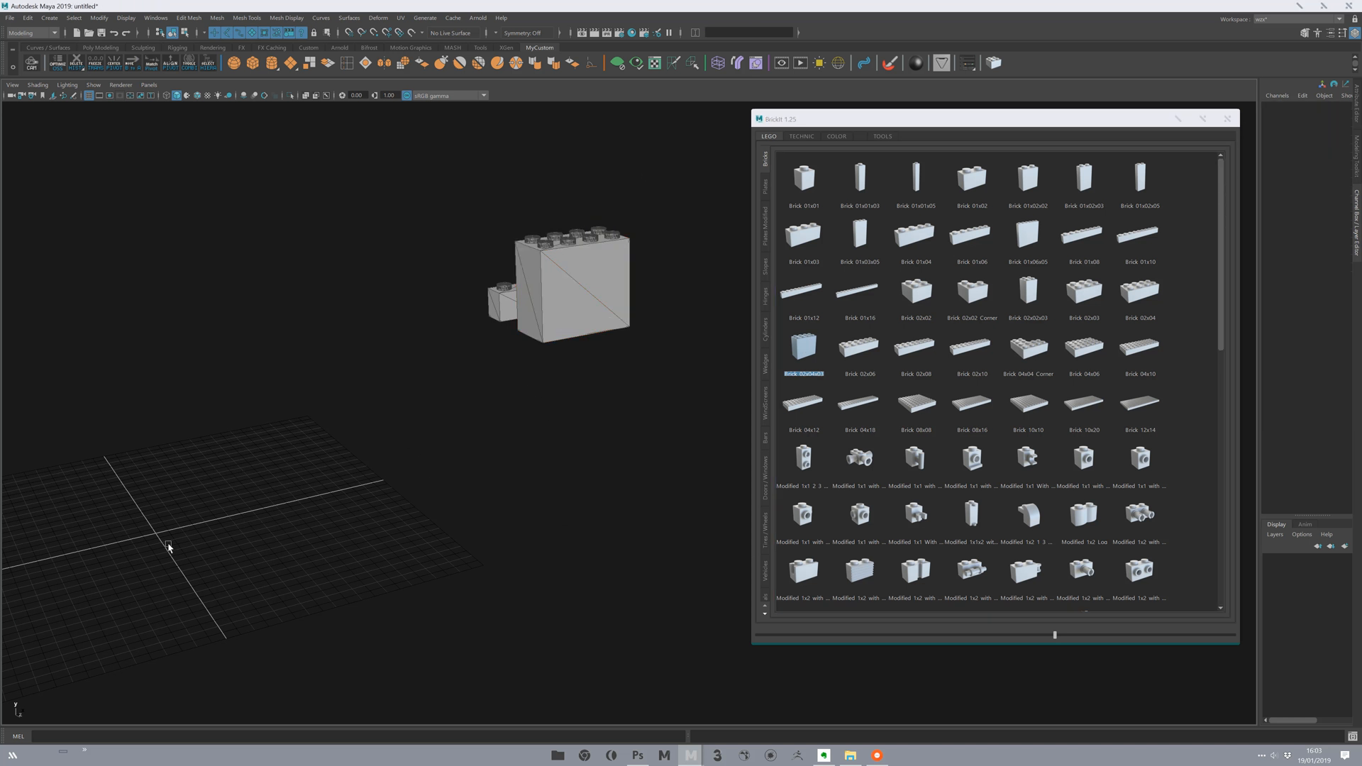
left_click(600, 332)
middle_click_drag(523, 384, 474, 409, "alt")
right_click_drag(474, 409, 450, 510, "alt")
middle_click_drag(398, 286, 475, 307, "alt")
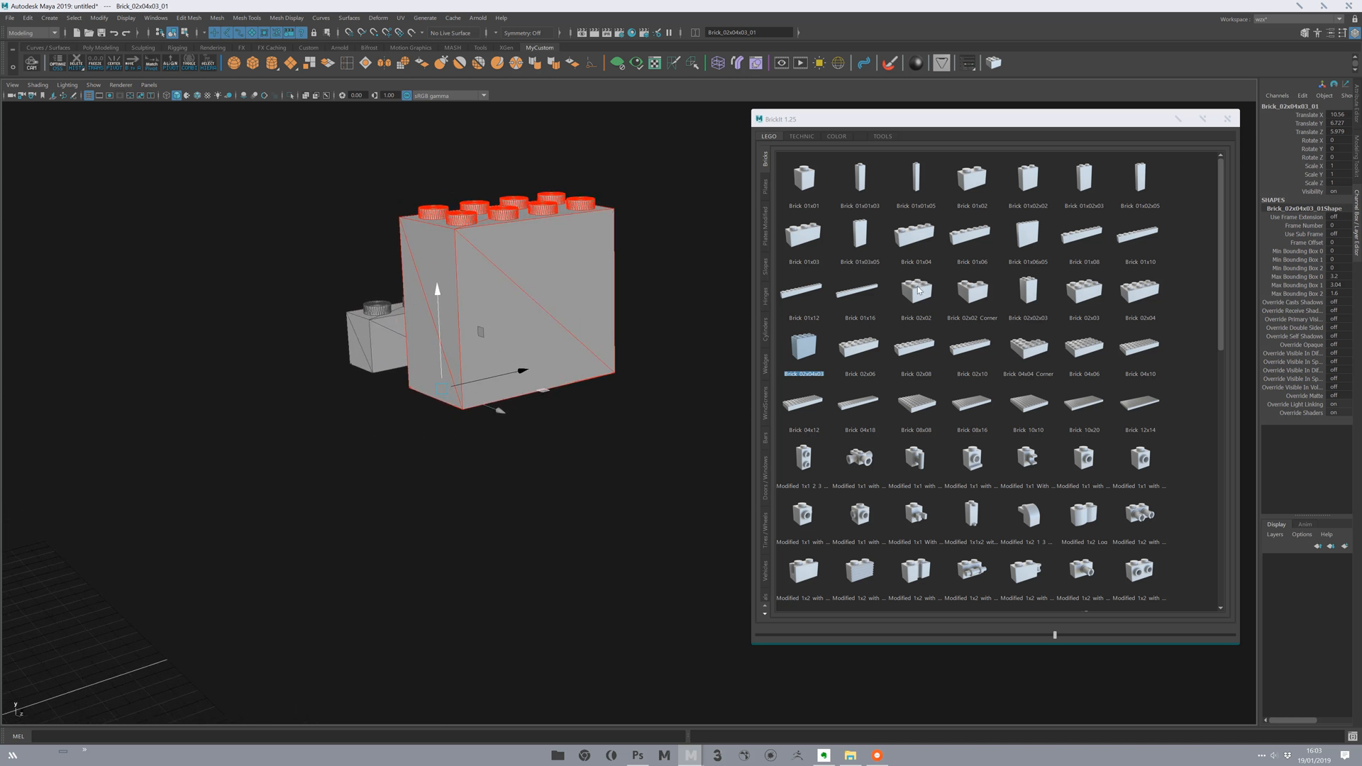
Create a Brick 02x02 at the position of the selected Brick 02x04x03.
left_click(917, 291)
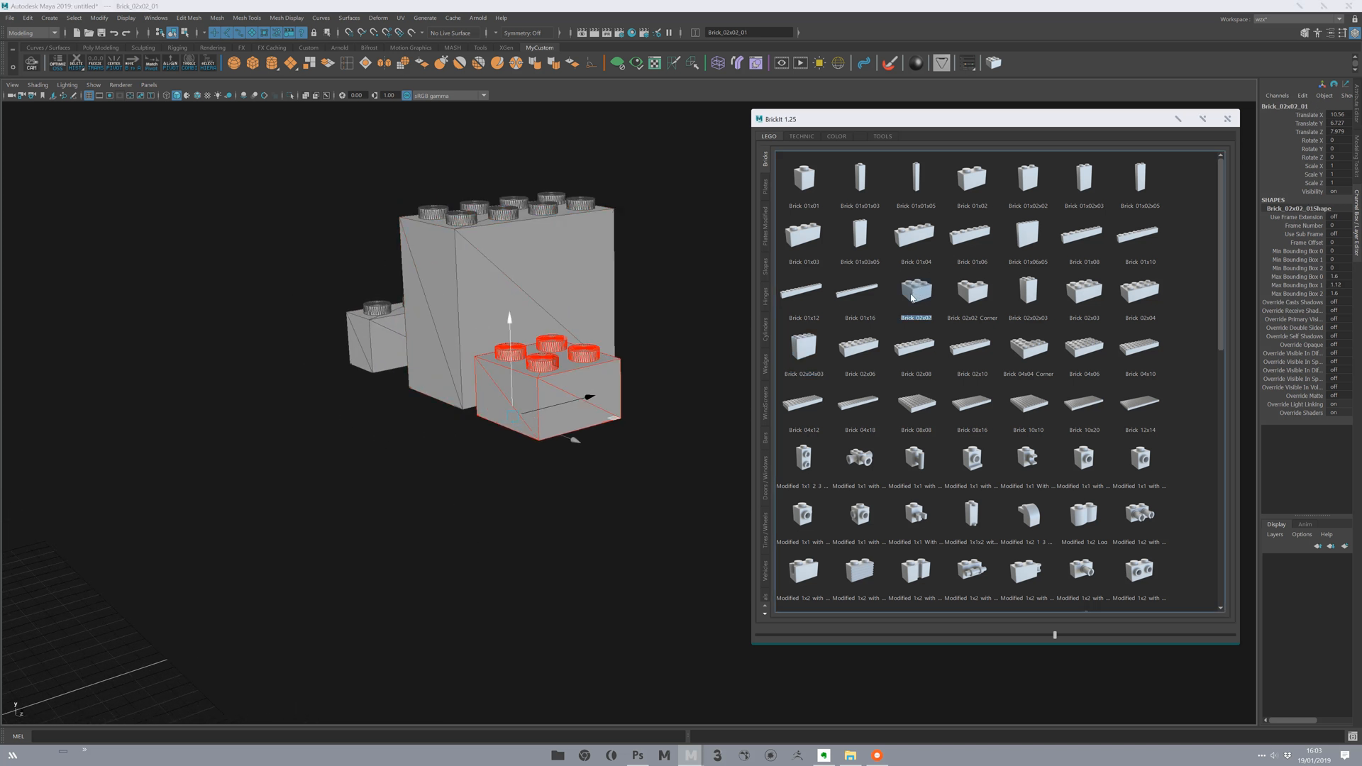
scroll(454, 425, "up", 5)
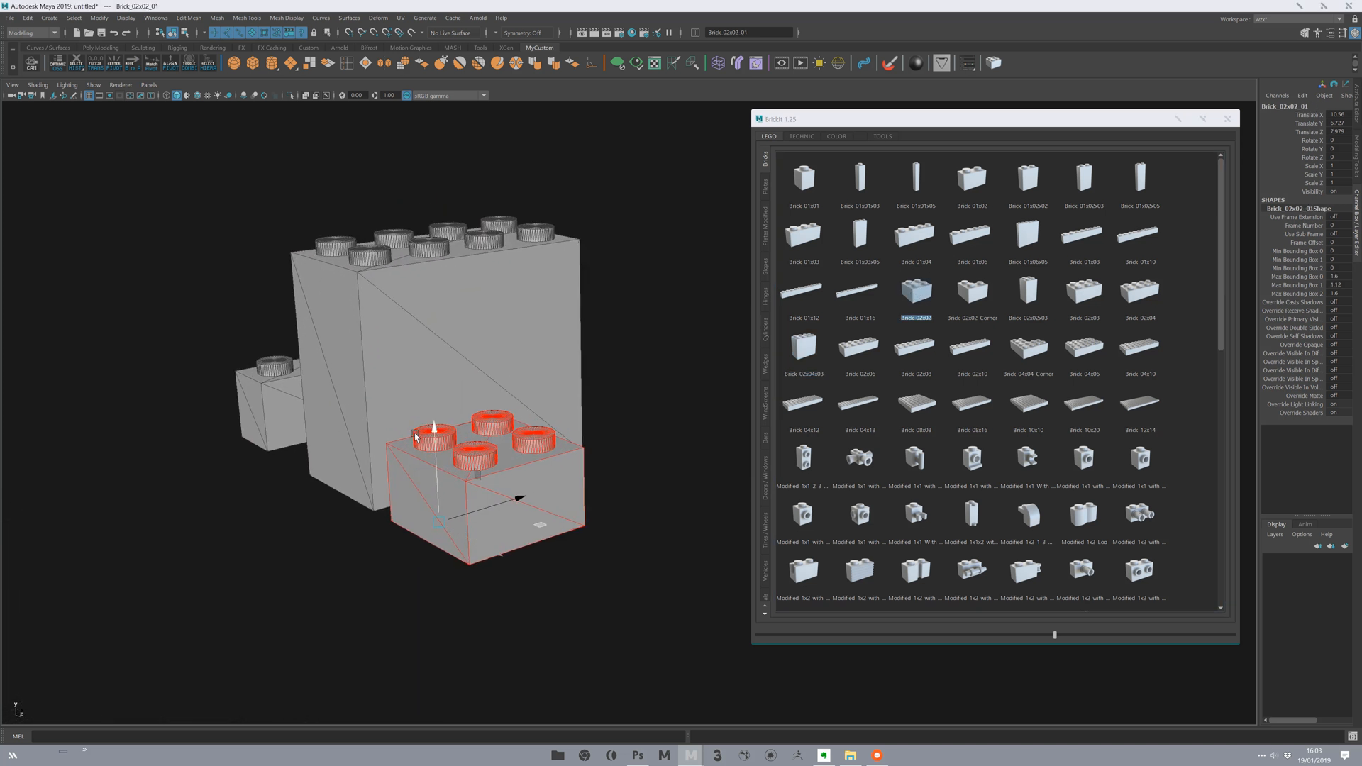
scroll(347, 457, "down", 5)
scroll(496, 466, "up", 1)
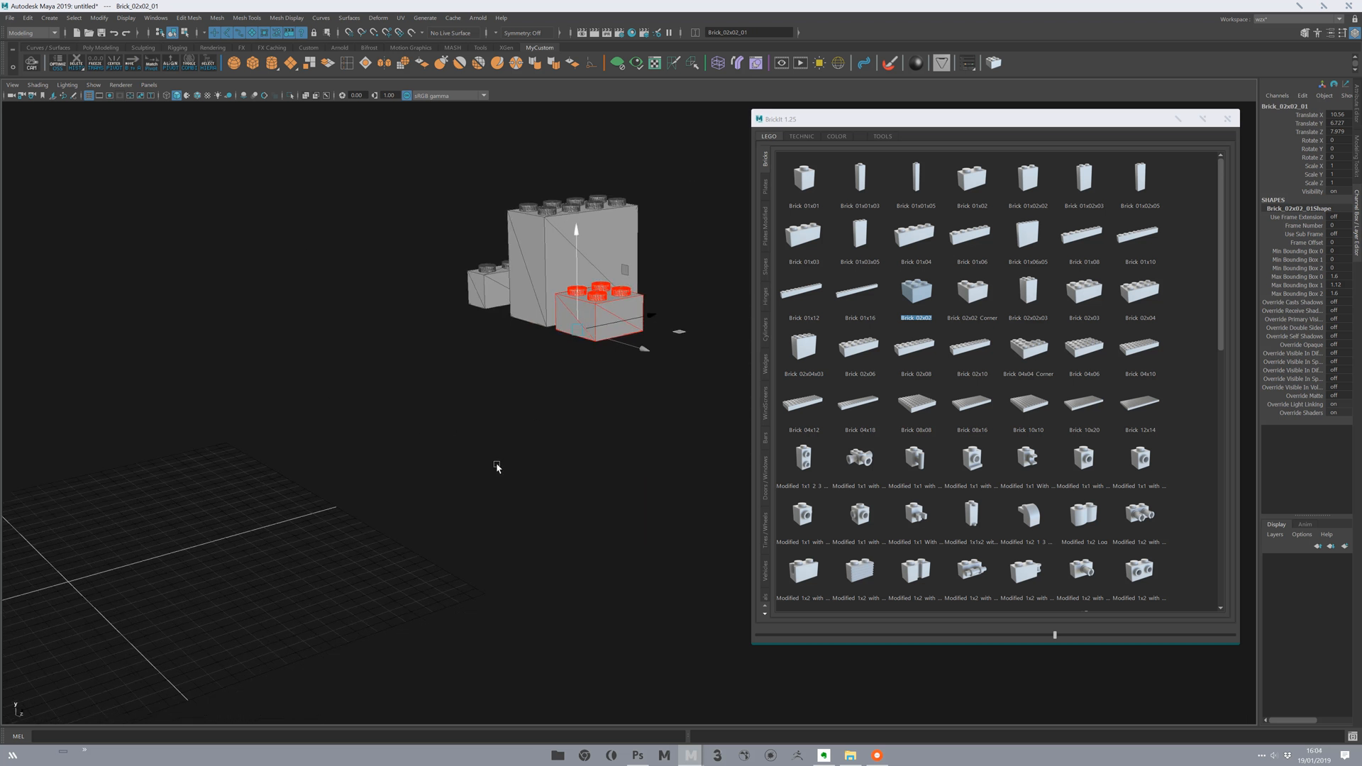
left_click_drag(497, 466, 189, 556, "alt")
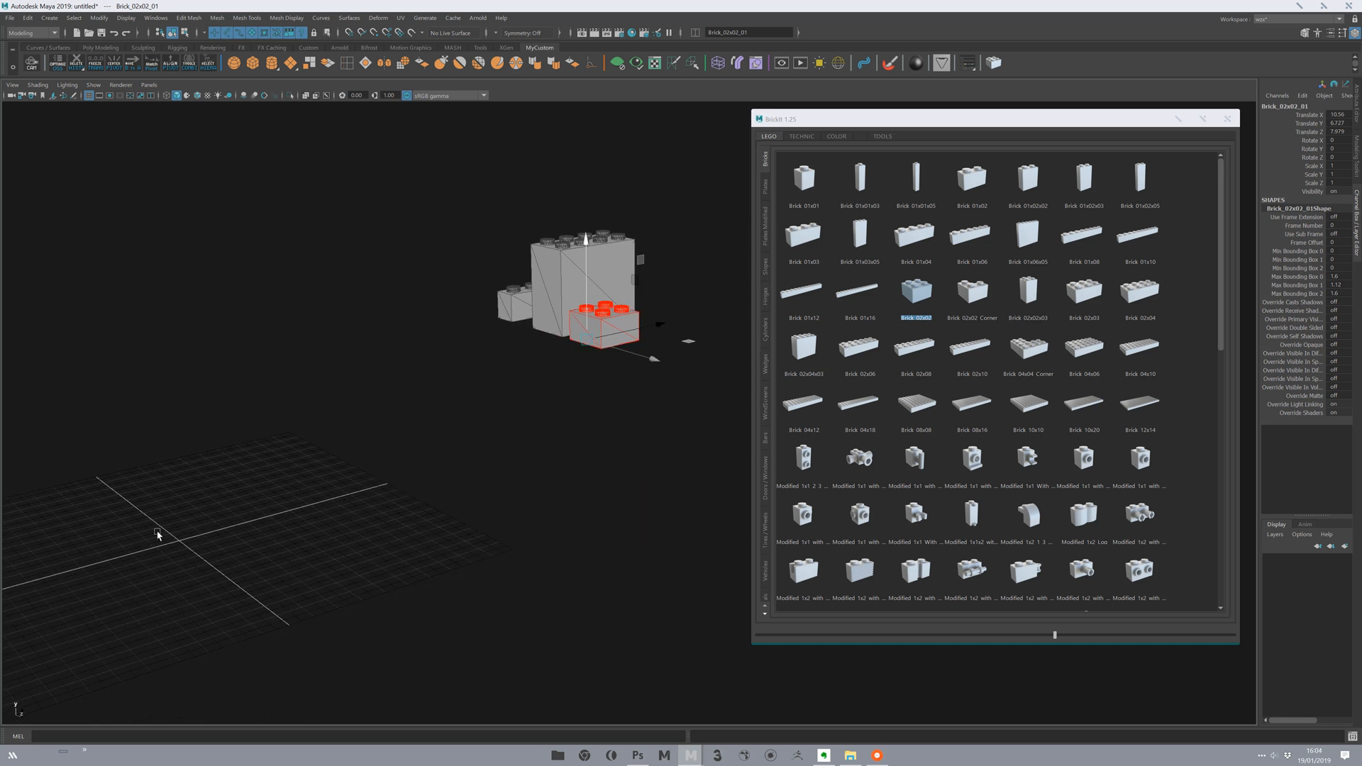
With nothing selected, create a Brick 01x01x03 at the origin and delete it.
left_click(411, 447)
left_click_drag(496, 444, 571, 313, "alt")
left_click(866, 187)
left_click_drag(280, 558, 247, 535, "alt")
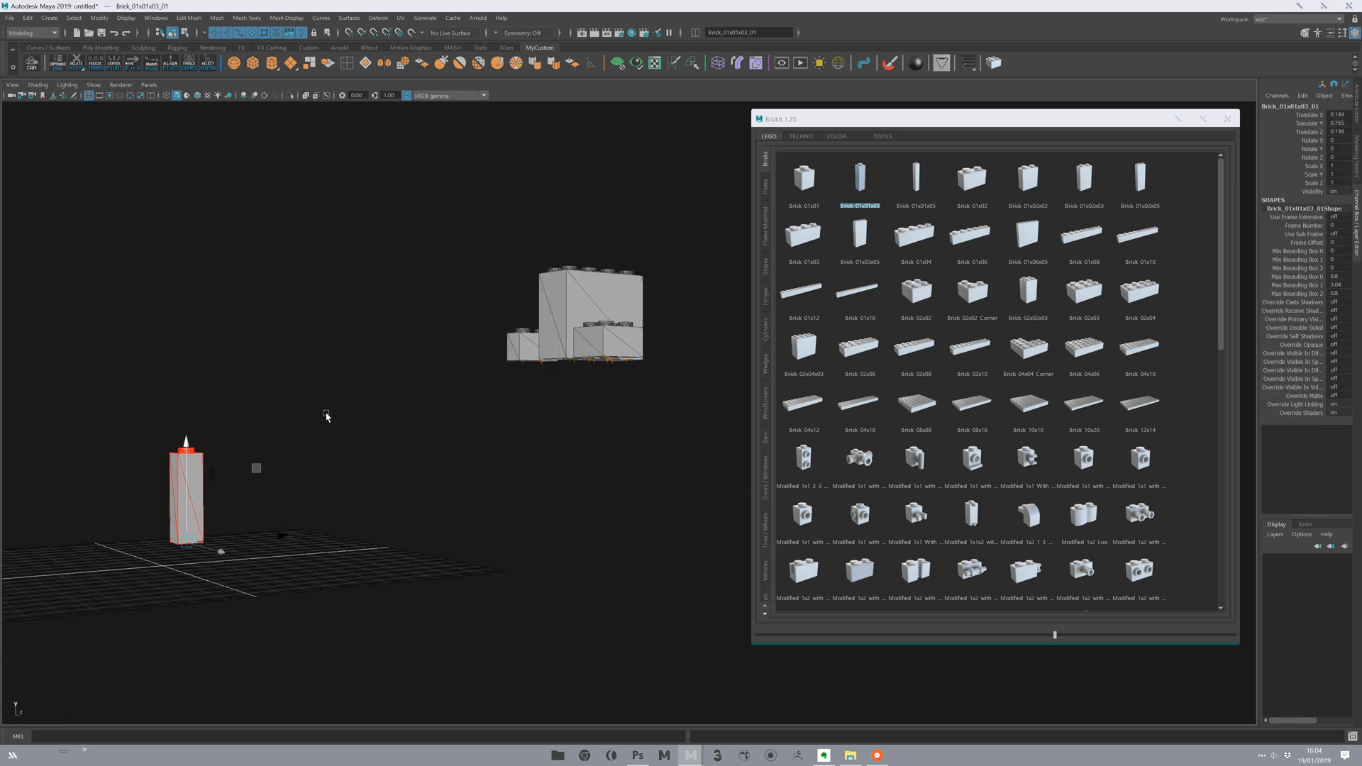
key("Delete")
Select the Brick 01x02 and the Brick 02x04x03 in turn and examine how the created bricks line up.
left_click_drag(328, 416, 424, 224, "alt")
left_click(495, 370)
scroll(624, 500, "up", 10)
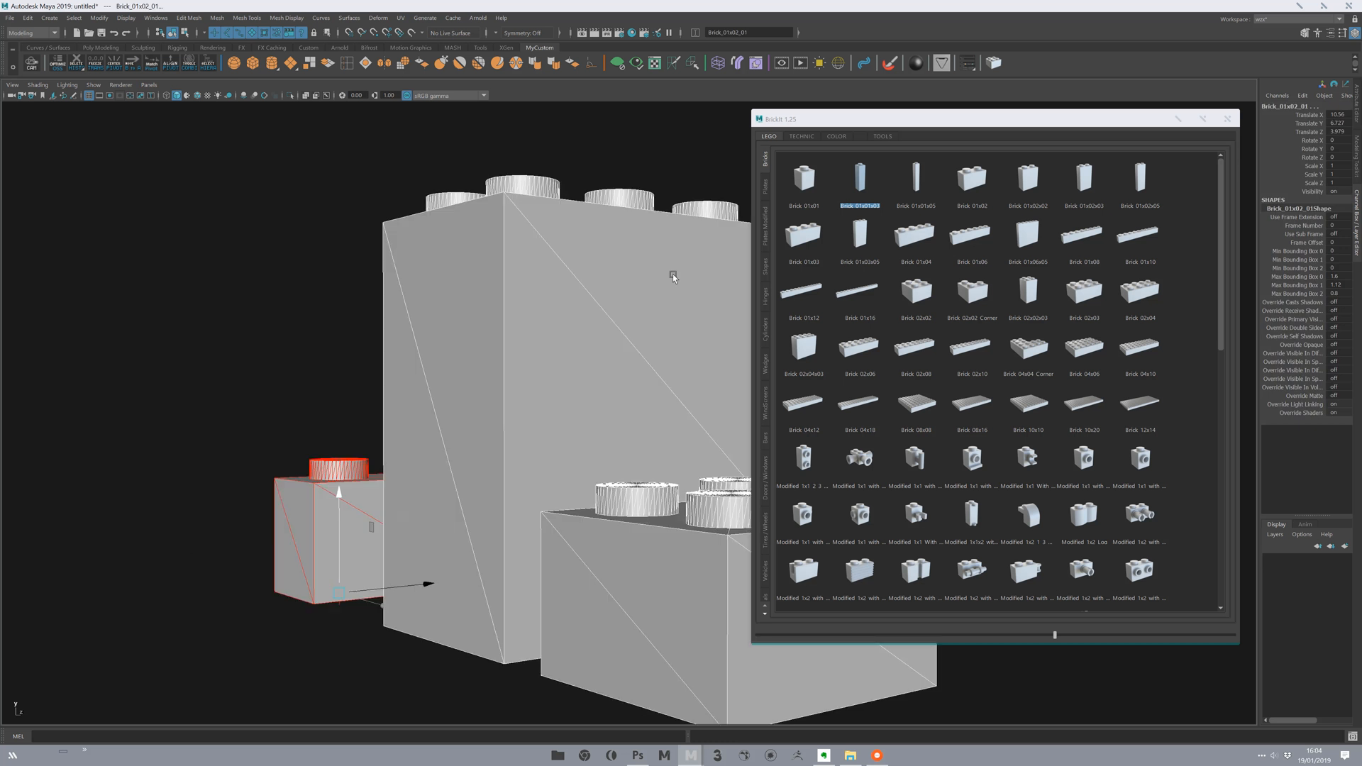
left_click(564, 239)
left_click_drag(564, 244, 582, 371, "alt")
middle_click_drag(408, 374, 399, 315, "alt")
scroll(418, 363, "down", 3)
left_click_drag(423, 359, 458, 354, "alt")
left_click_drag(461, 358, 590, 485)
With the Brick 02x02 selected, create a Modified 1x1 with Clip Stud On 2 Sides and snap it onto the Brick 02x02's front corner stud.
left_click(624, 565)
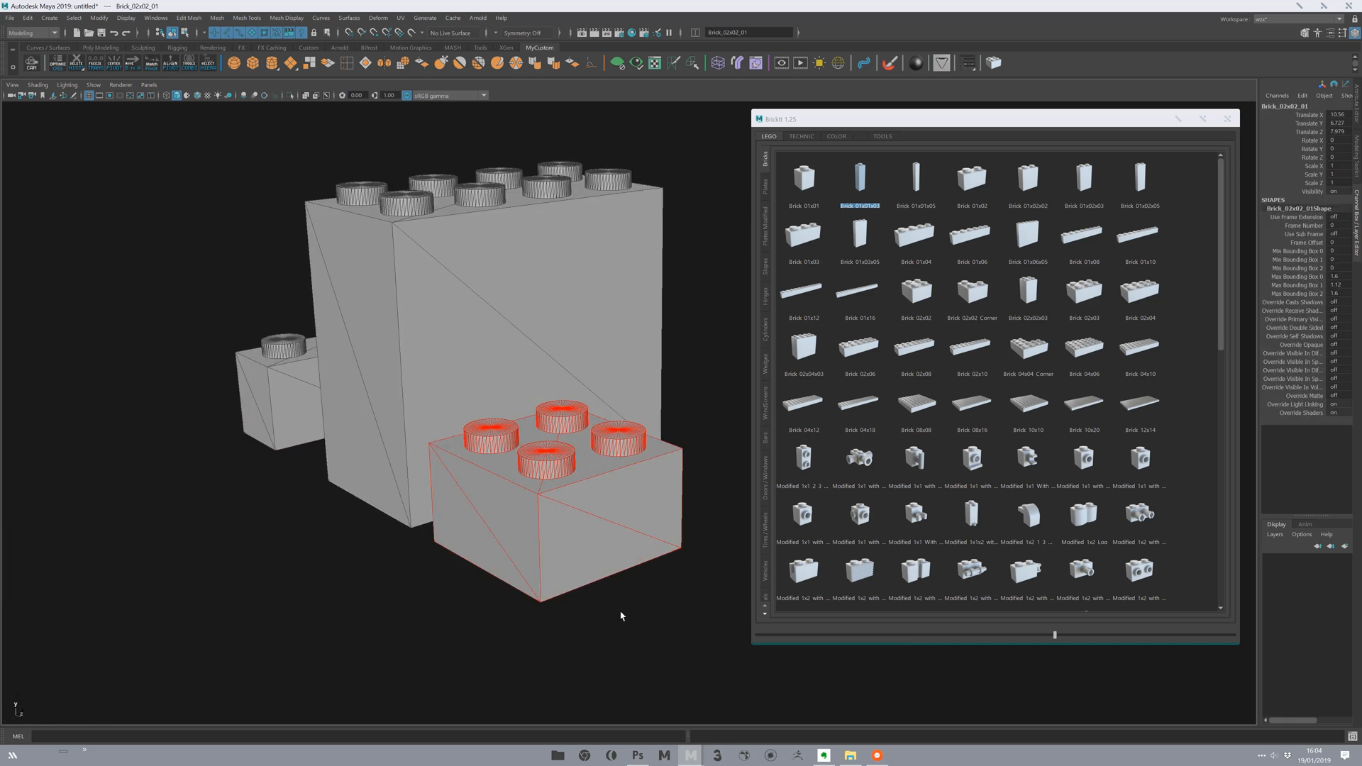
left_click(804, 522)
scroll(568, 564, "down", 2)
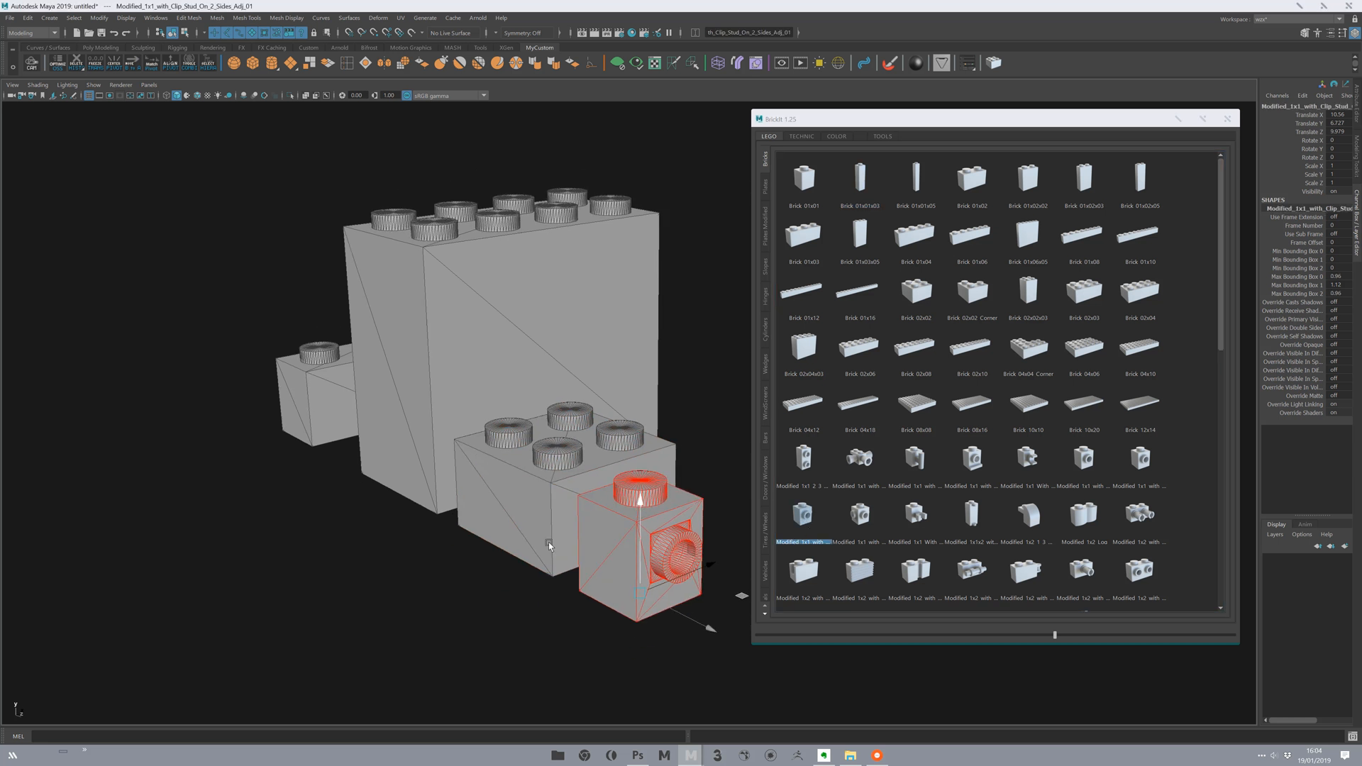
left_click_drag(638, 593, 555, 461)
key("v")
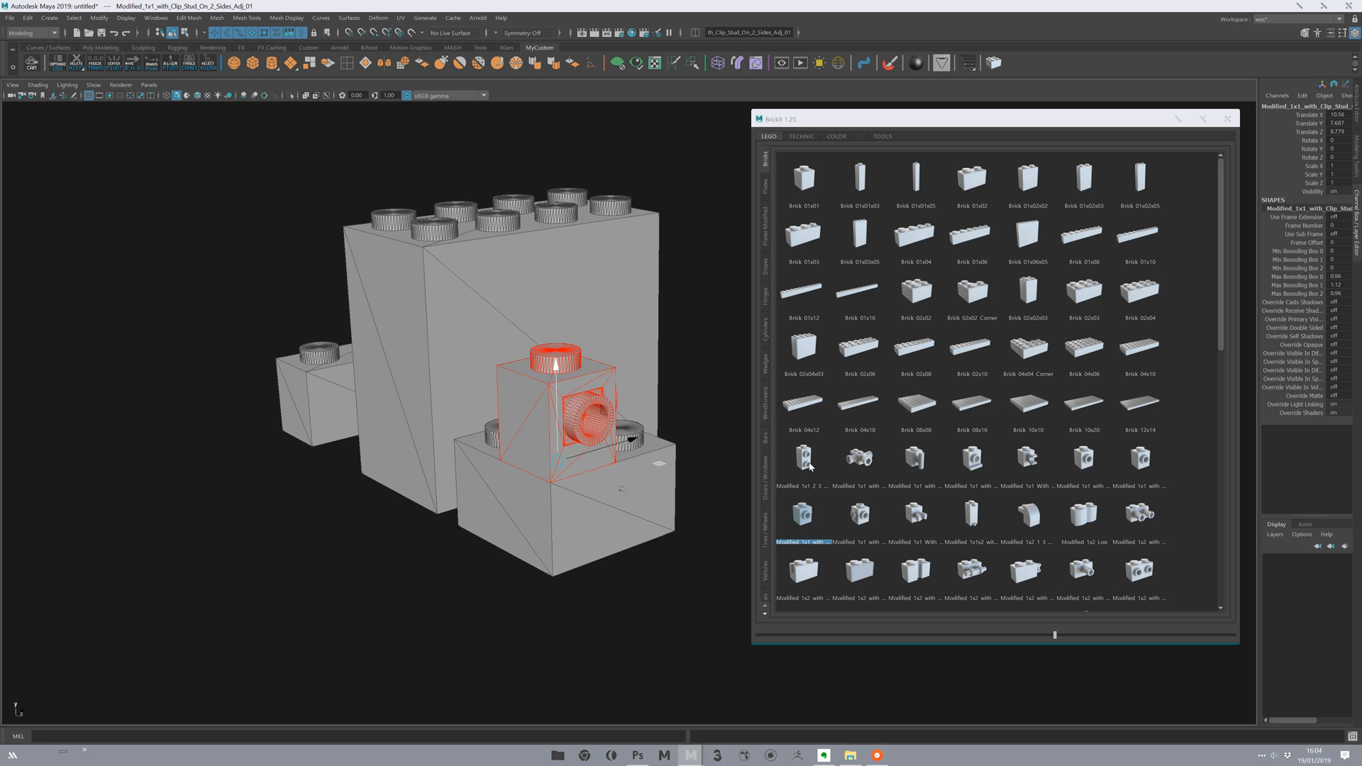
Create a Modified 1x1 2 3 with Studs On 1 Side and place it on the Brick 02x04x03's front corner.
left_click(803, 459)
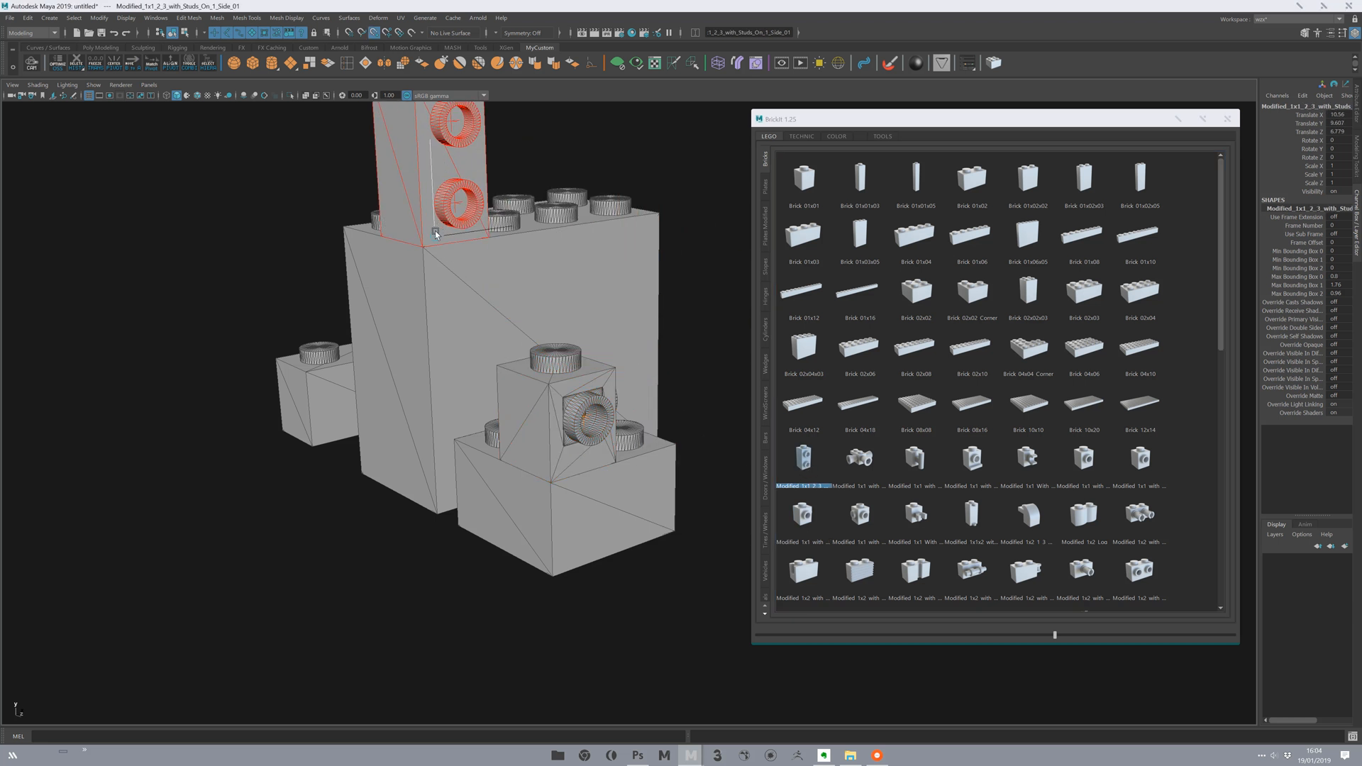
scroll(437, 227, "down", 3)
Clear the selection and create a row of Modified 1x1 2 3 with Studs On 1 Side bricks at the origin.
left_click(644, 387)
scroll(621, 390, "up", 2)
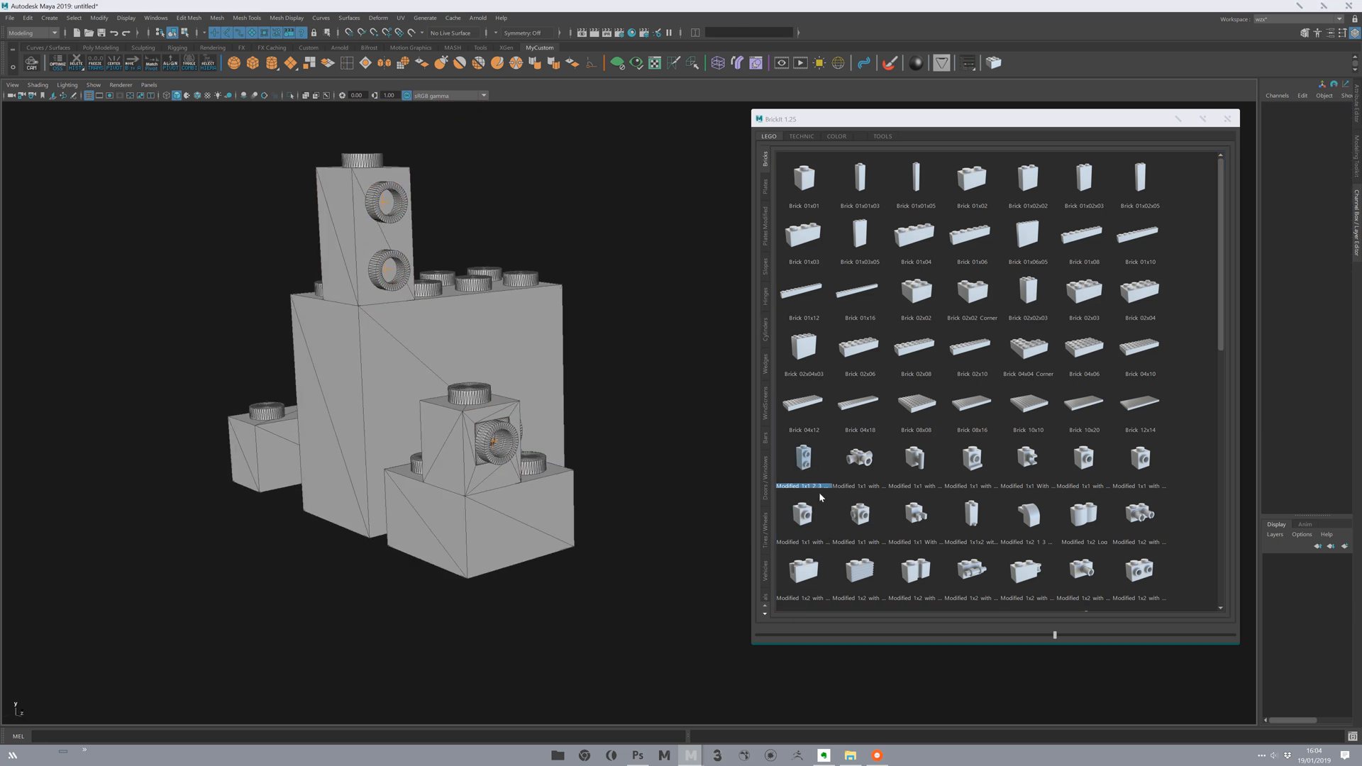
left_click(798, 469)
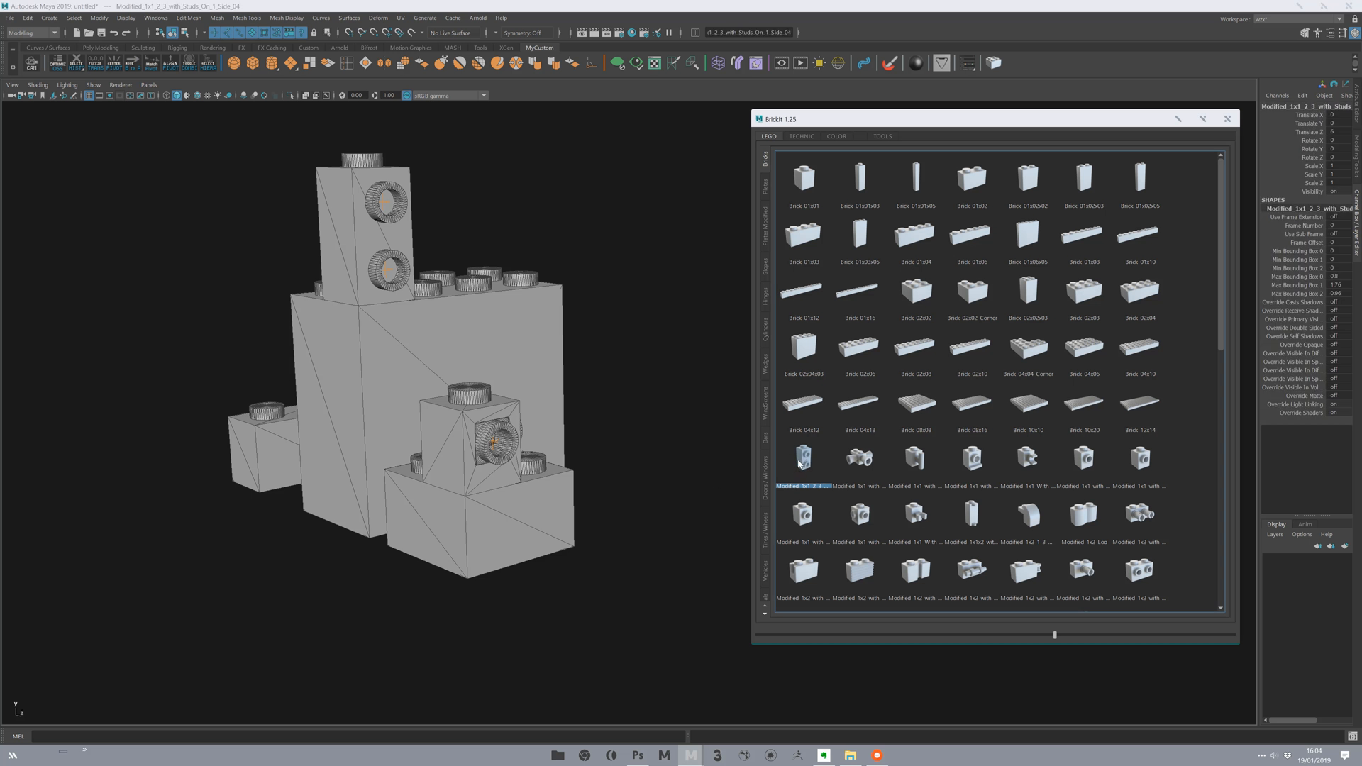
left_click(513, 424)
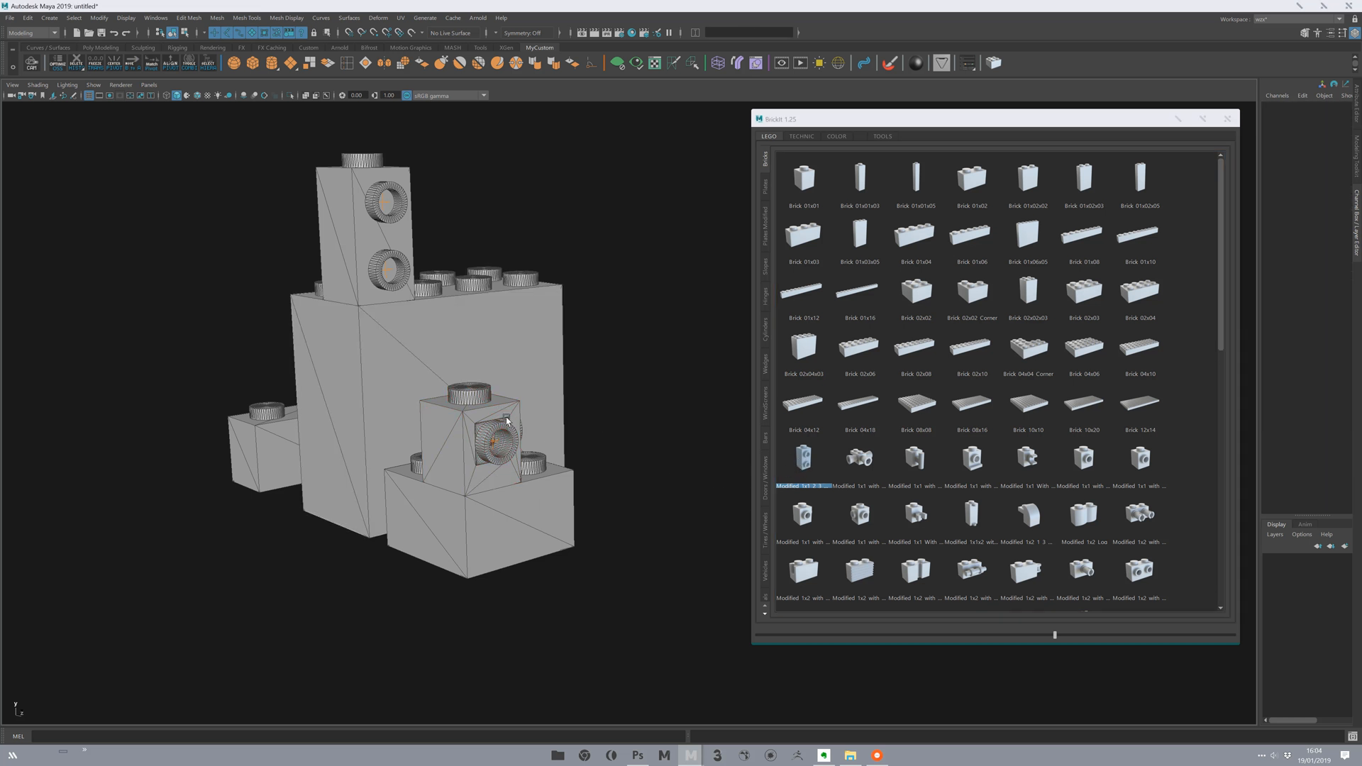
Create a Modified 1x1 2 3 with Studs On 1 Side beside the clip-stud brick, move it upward and delete it.
left_click(804, 458)
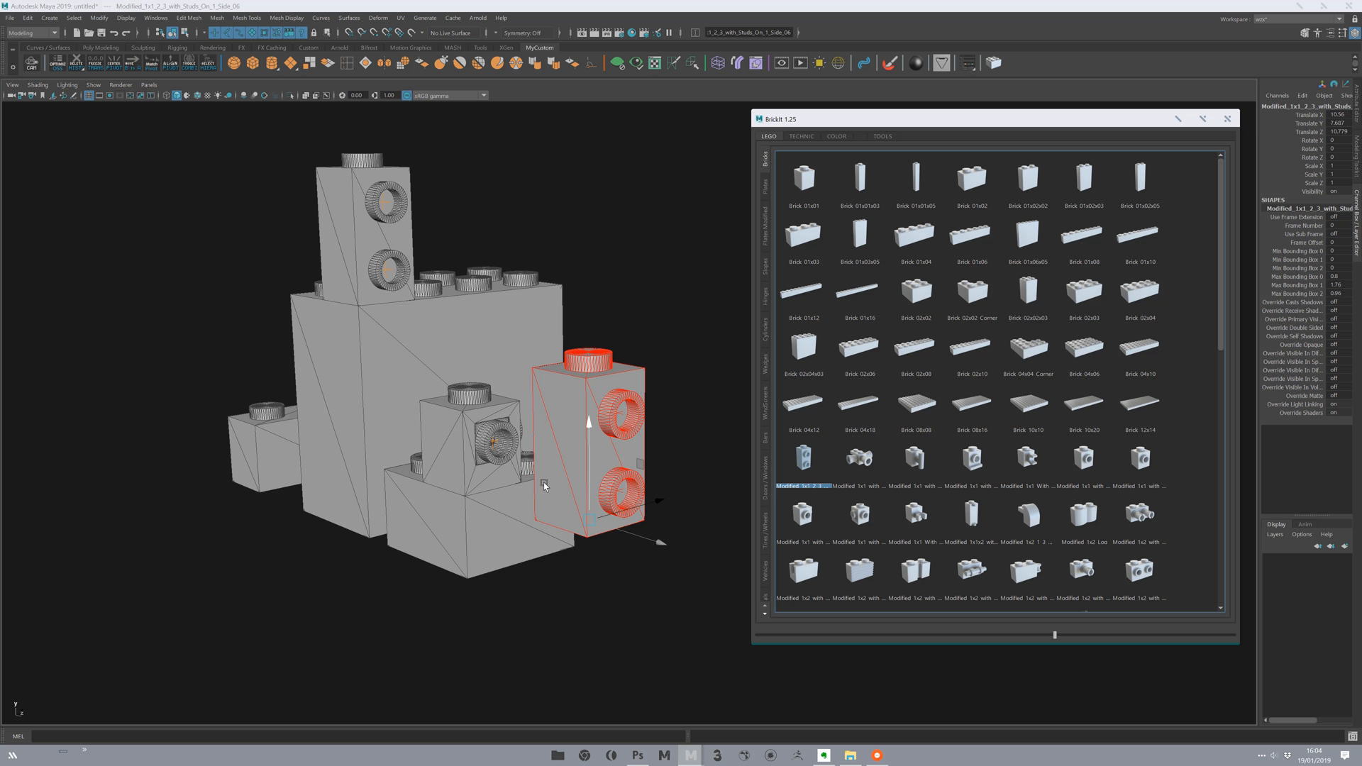
middle_click_drag(505, 448, 412, 306)
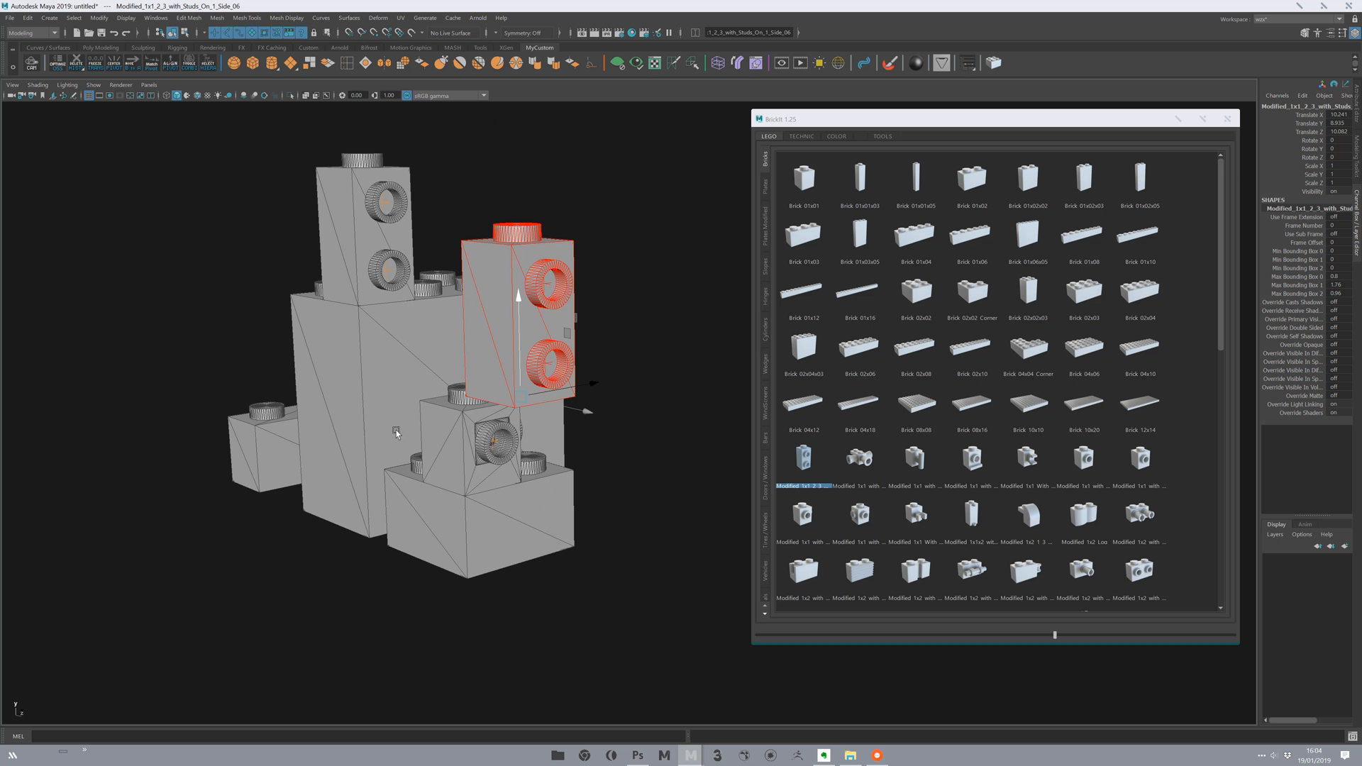
key("Delete")
With the clip-stud brick selected, create a Modified 1x1 2 3 with Studs On 1 Side and snap it onto a free stud of the Brick 02x02.
left_click_drag(500, 435, 515, 441)
left_click(668, 416)
left_click(487, 407)
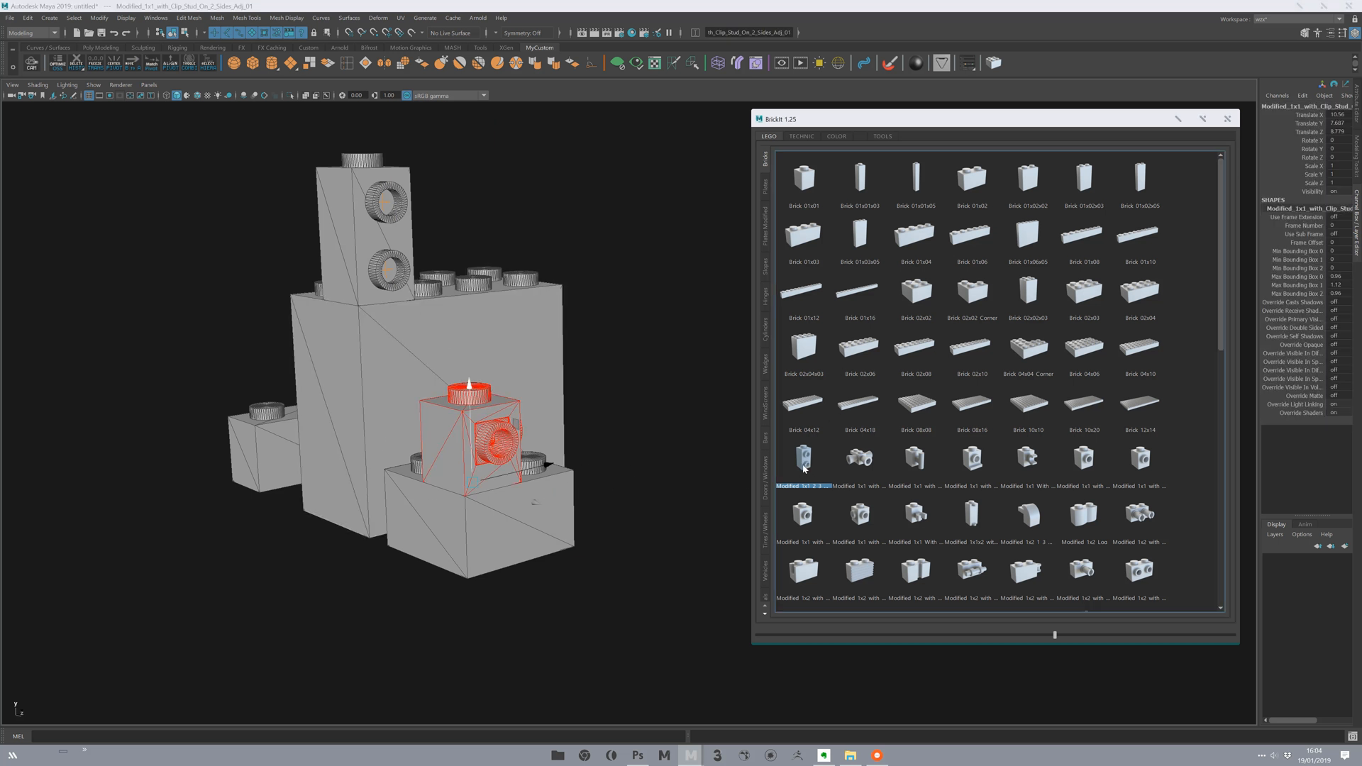
left_click(806, 466)
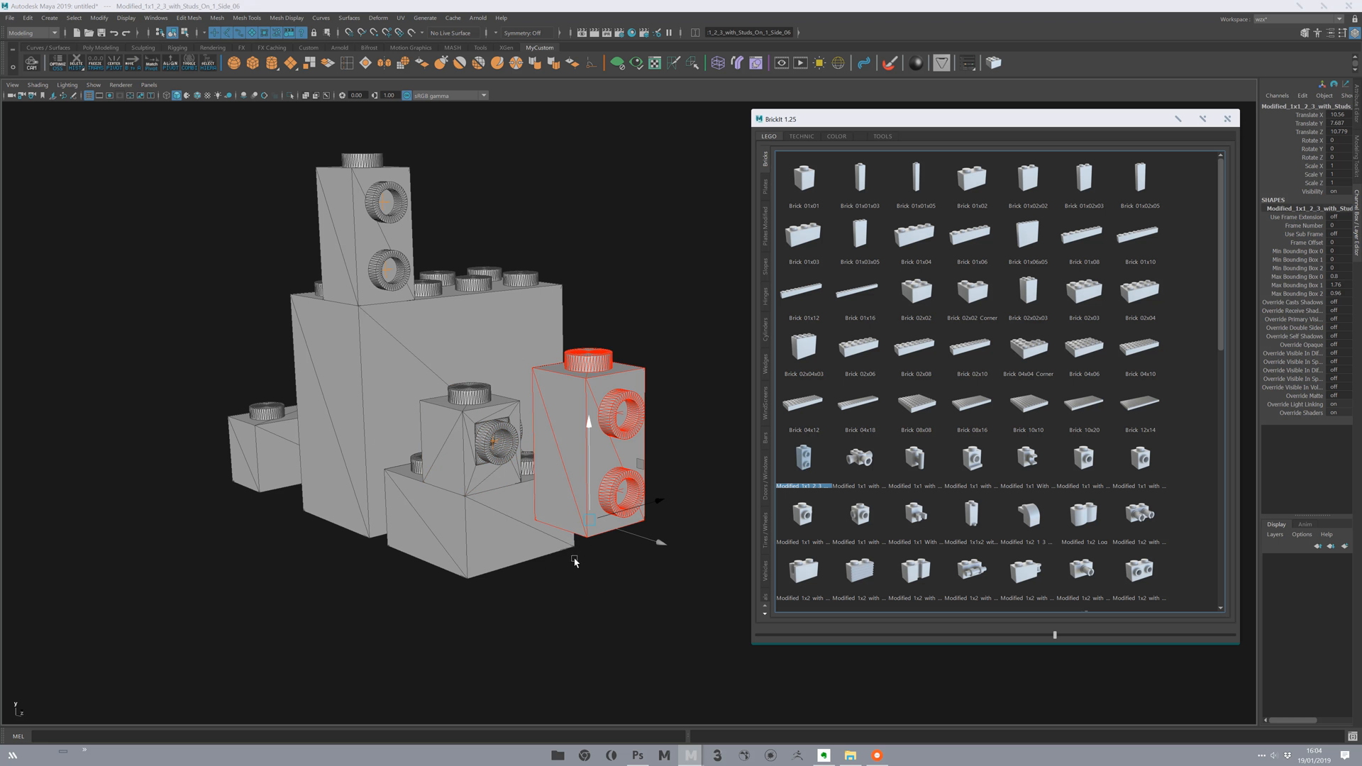
middle_click_drag(522, 567, 546, 550)
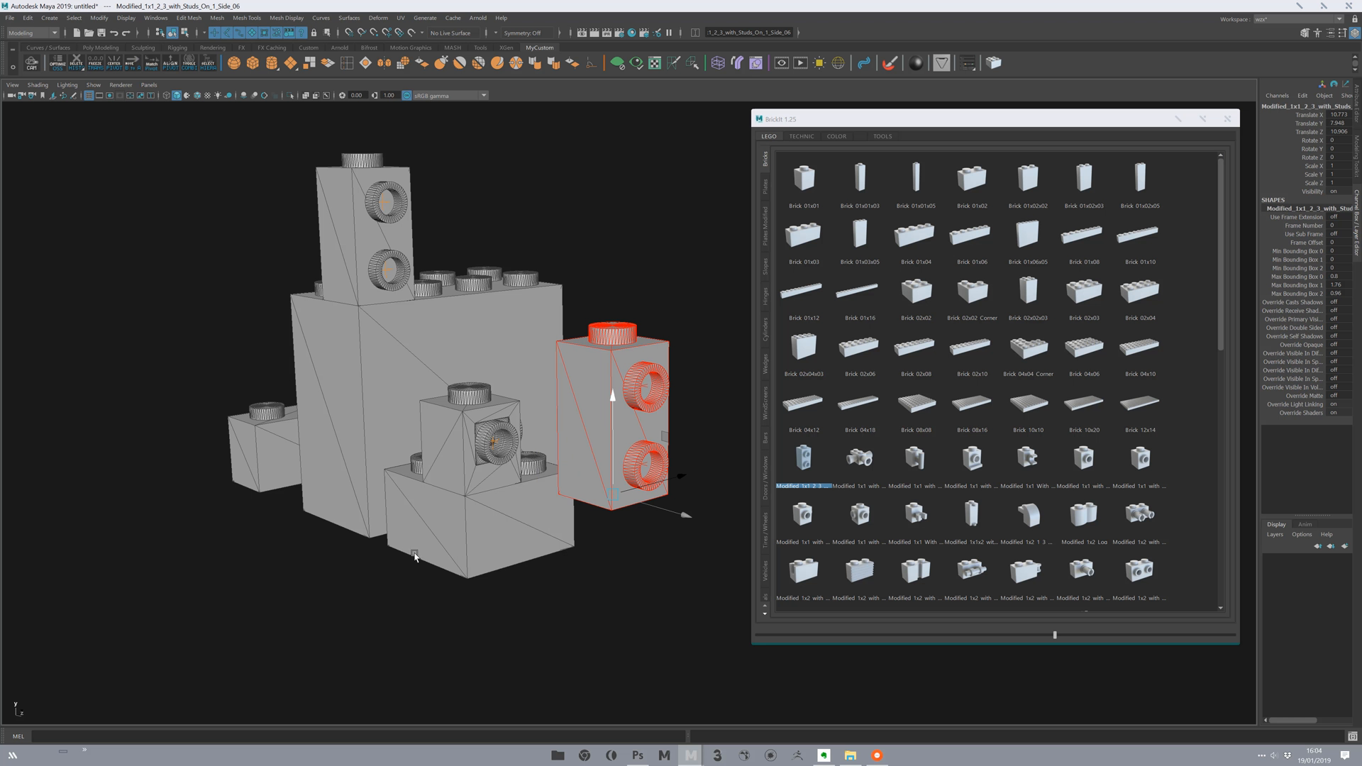
middle_click_drag(439, 535, 456, 533)
key("v")
middle_click_drag(394, 297, 539, 602)
Examine the bricks assembled on the Brick 02x02 and select the Modified 1x1 2 3 with Studs On 1 Side there.
left_click(628, 455)
middle_click_drag(622, 445, 639, 411, "alt")
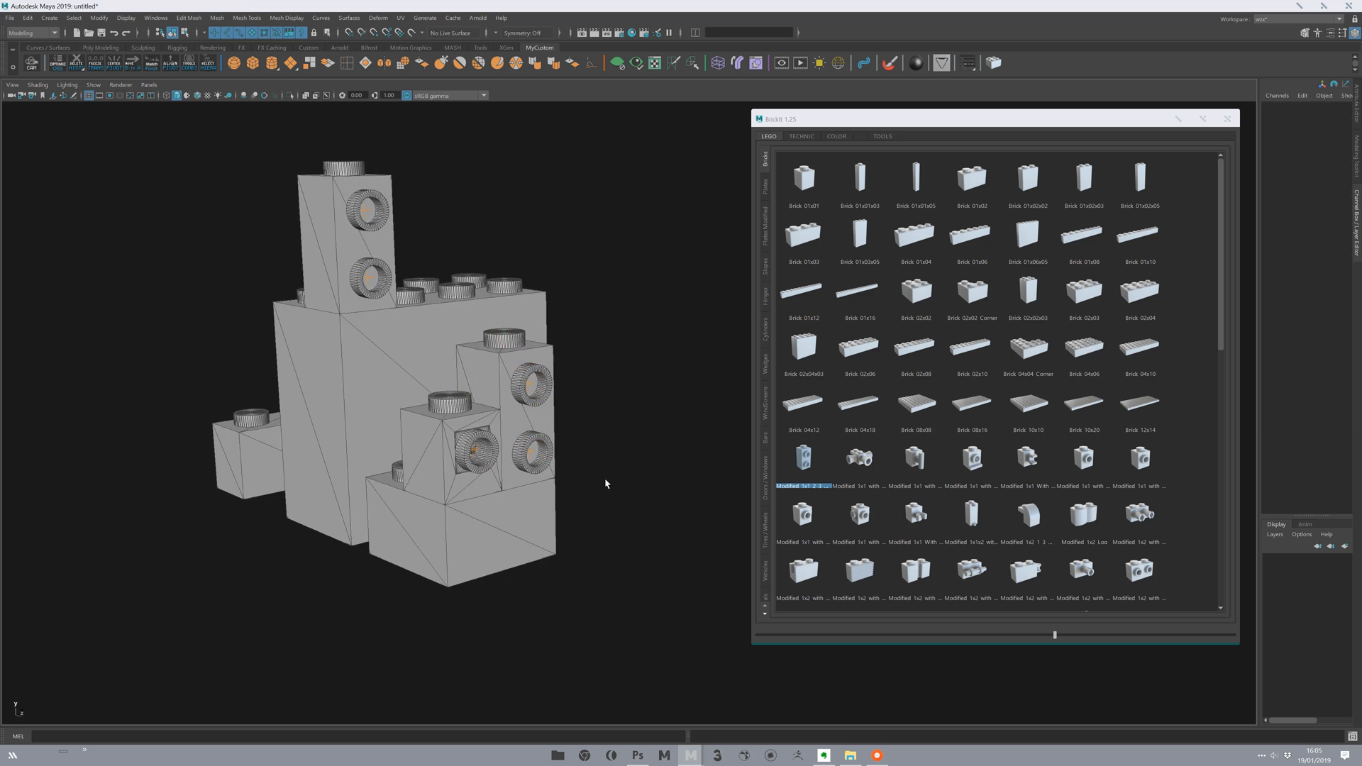
scroll(534, 485, "up", 3)
left_click(522, 404)
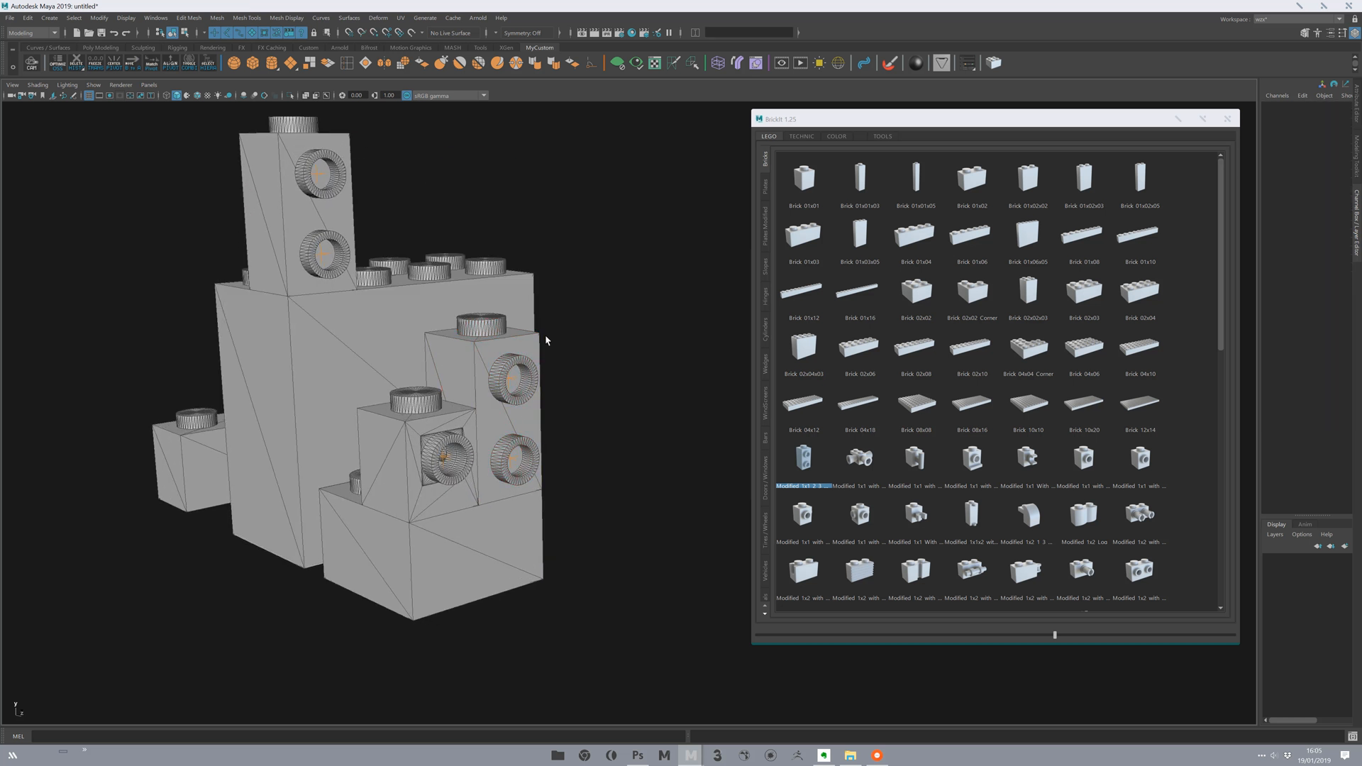
left_click_drag(525, 373, 434, 491, "alt")
scroll(434, 491, "up", 3)
scroll(461, 447, "down", 3)
left_click_drag(571, 407, 543, 360, "alt")
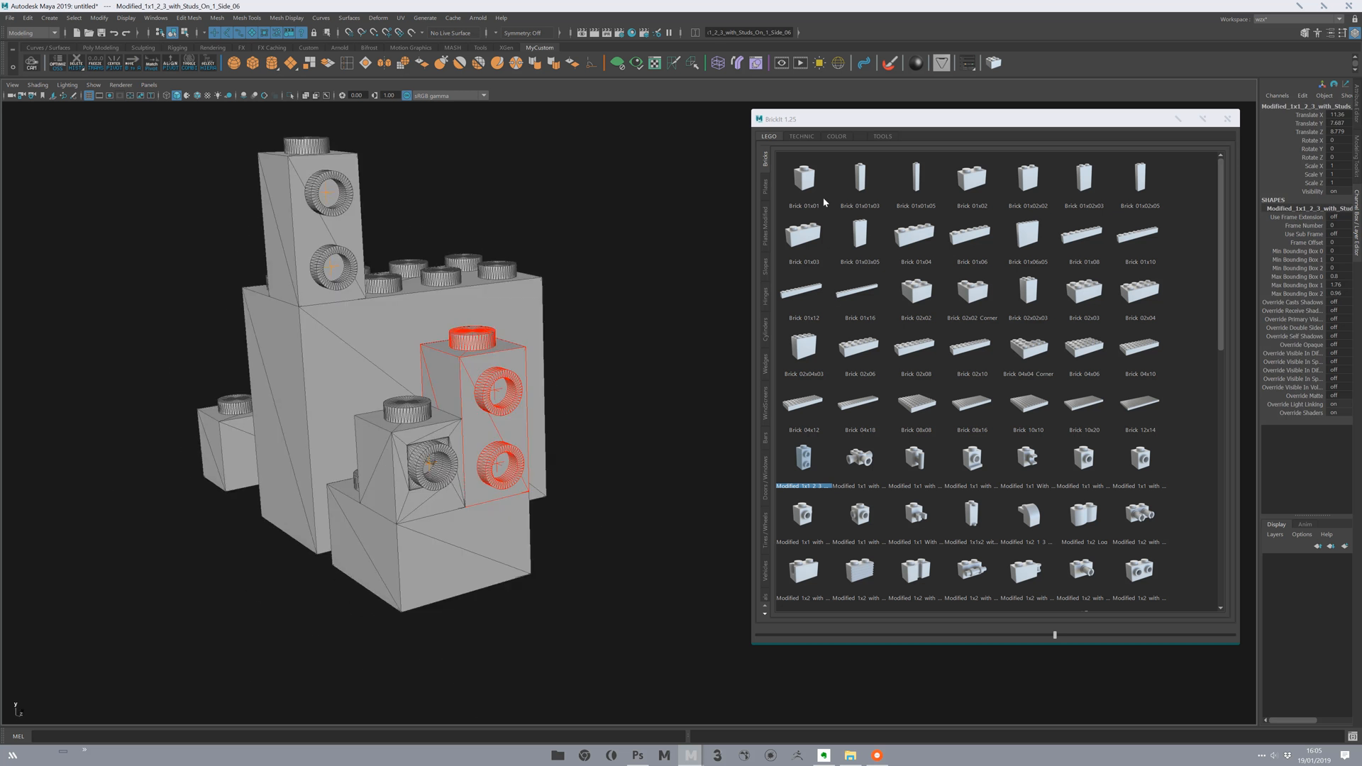
Create another Modified 1x1 2 3 with Studs On 1 Side in front of the selected one.
left_click(803, 466)
left_click_drag(594, 496, 648, 465, "alt")
middle_click_drag(647, 465, 459, 424, "alt")
left_click_drag(459, 424, 556, 514, "alt")
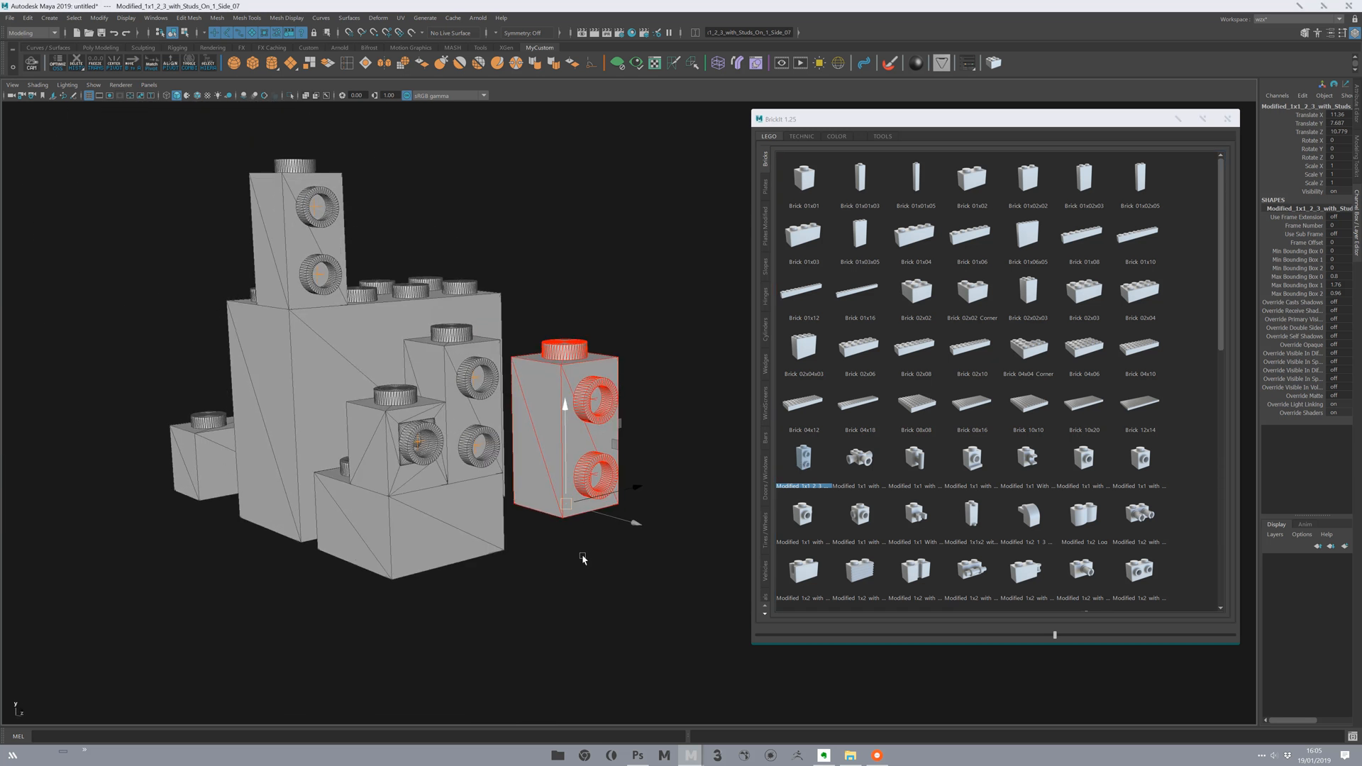
Compare the new brick's placement with the row of bricks at the origin, viewing the whole scene from above.
right_click_drag(556, 514, 398, 480, "alt")
left_click_drag(398, 480, 91, 671, "alt")
middle_click_drag(92, 633, 152, 563, "alt")
left_click_drag(151, 563, 55, 690, "alt")
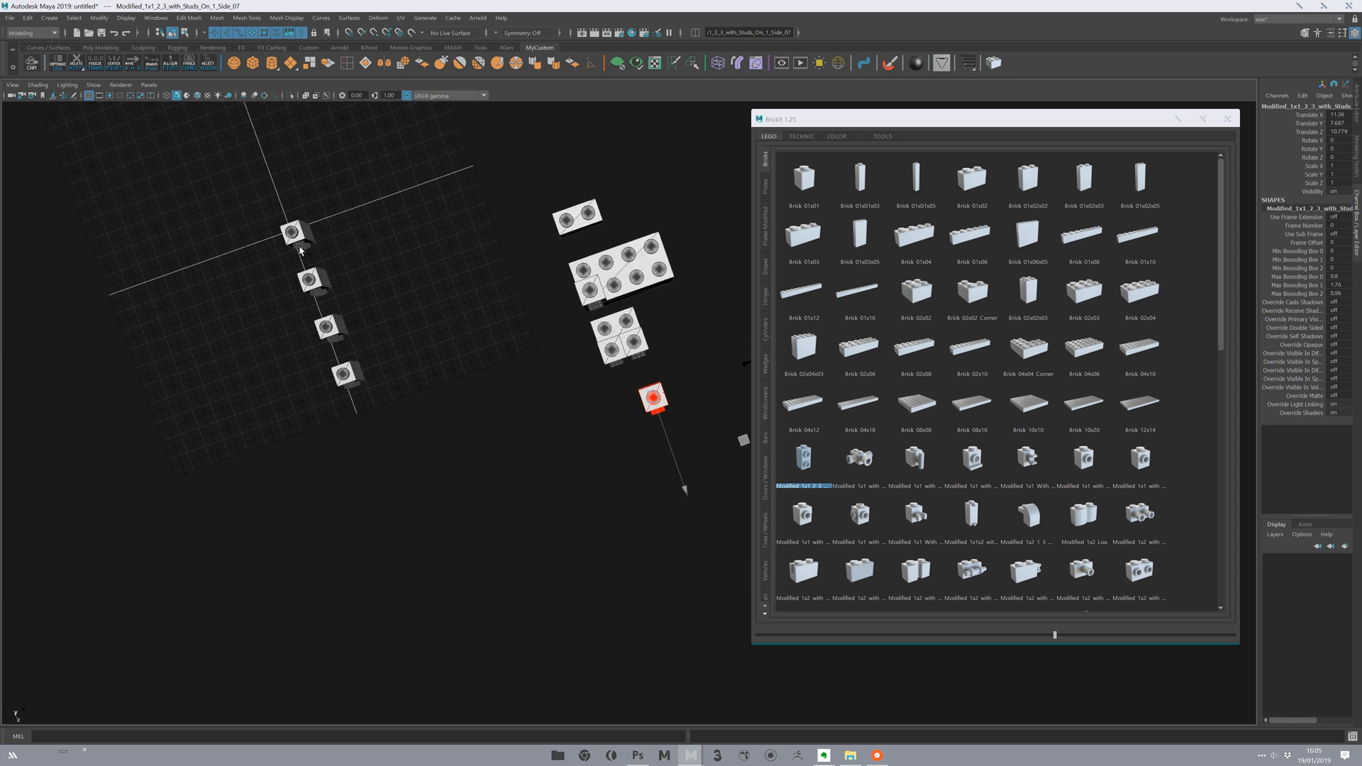
middle_click_drag(490, 411, 456, 432, "alt")
left_click_drag(456, 432, 333, 525, "alt")
right_click_drag(333, 524, 362, 567, "alt")
middle_click_drag(362, 567, 402, 439, "alt")
right_click_drag(402, 439, 695, 500, "alt")
Create three more Modified 1x1 2 3 with Studs On 1 Side bricks in a row, each placed from the previous one.
left_click(807, 460)
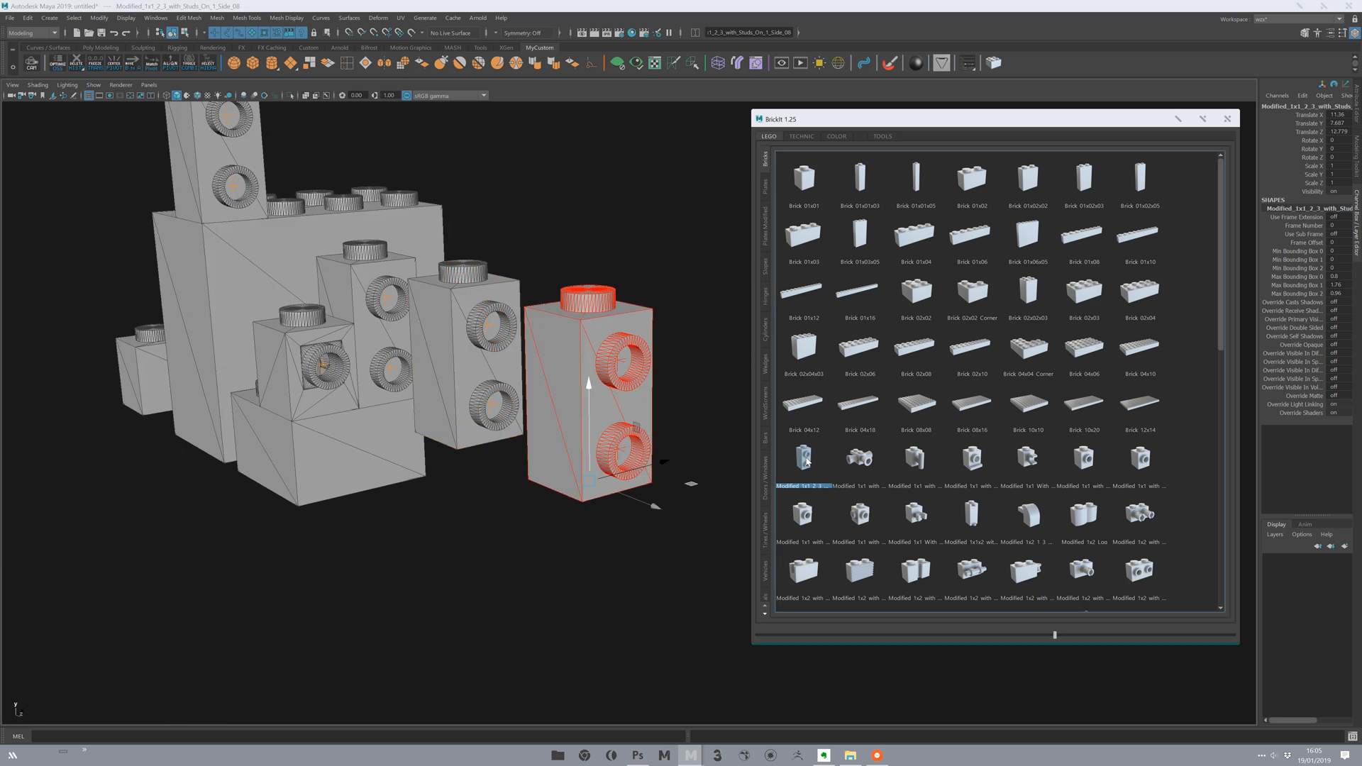
left_click(806, 461)
left_click(806, 461)
right_click_drag(684, 586, 397, 489, "alt")
left_click_drag(397, 490, 475, 471, "alt")
middle_click_drag(631, 344, 483, 411, "alt")
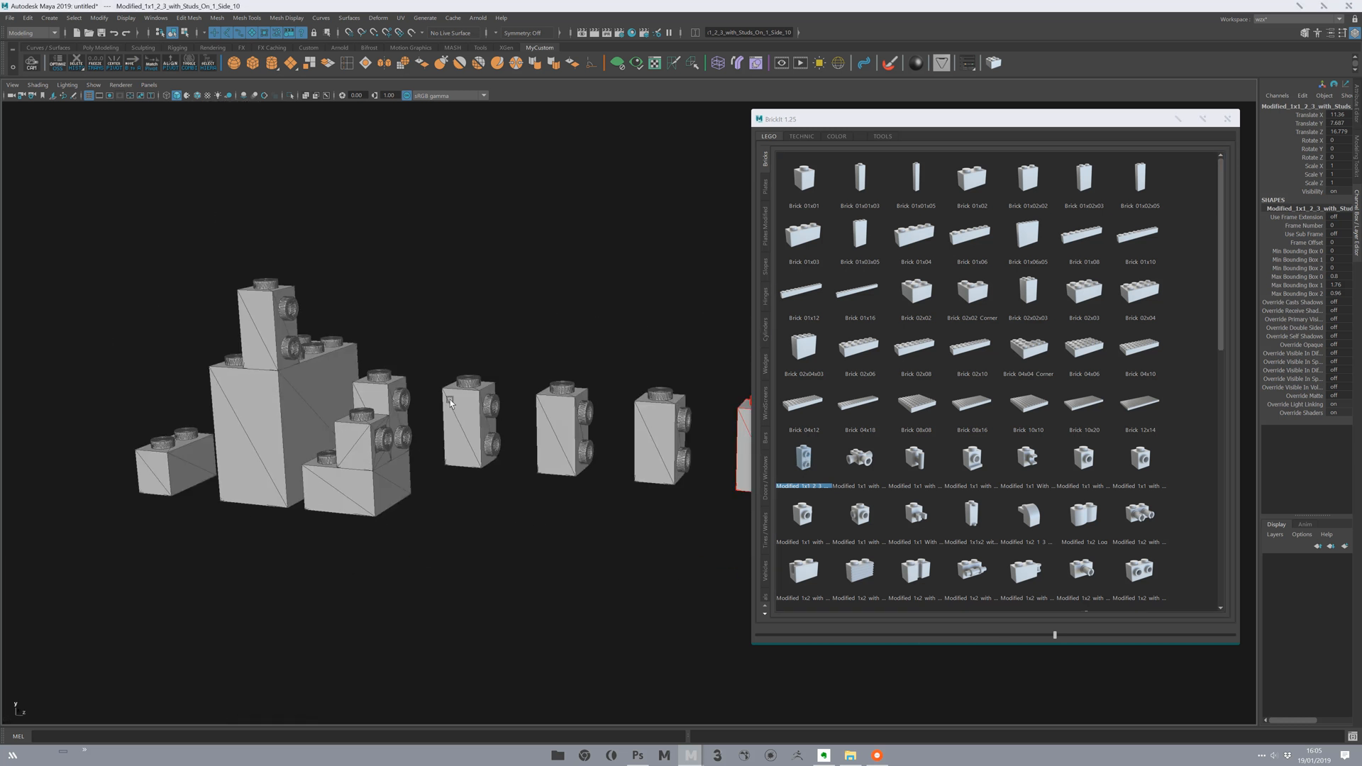
Create one more Modified 1x1 2 3 with Studs On 1 Side at the row's end and move it above the row.
left_click_drag(596, 478, 466, 508, "alt")
right_click_drag(466, 509, 675, 547, "alt")
left_click(804, 461)
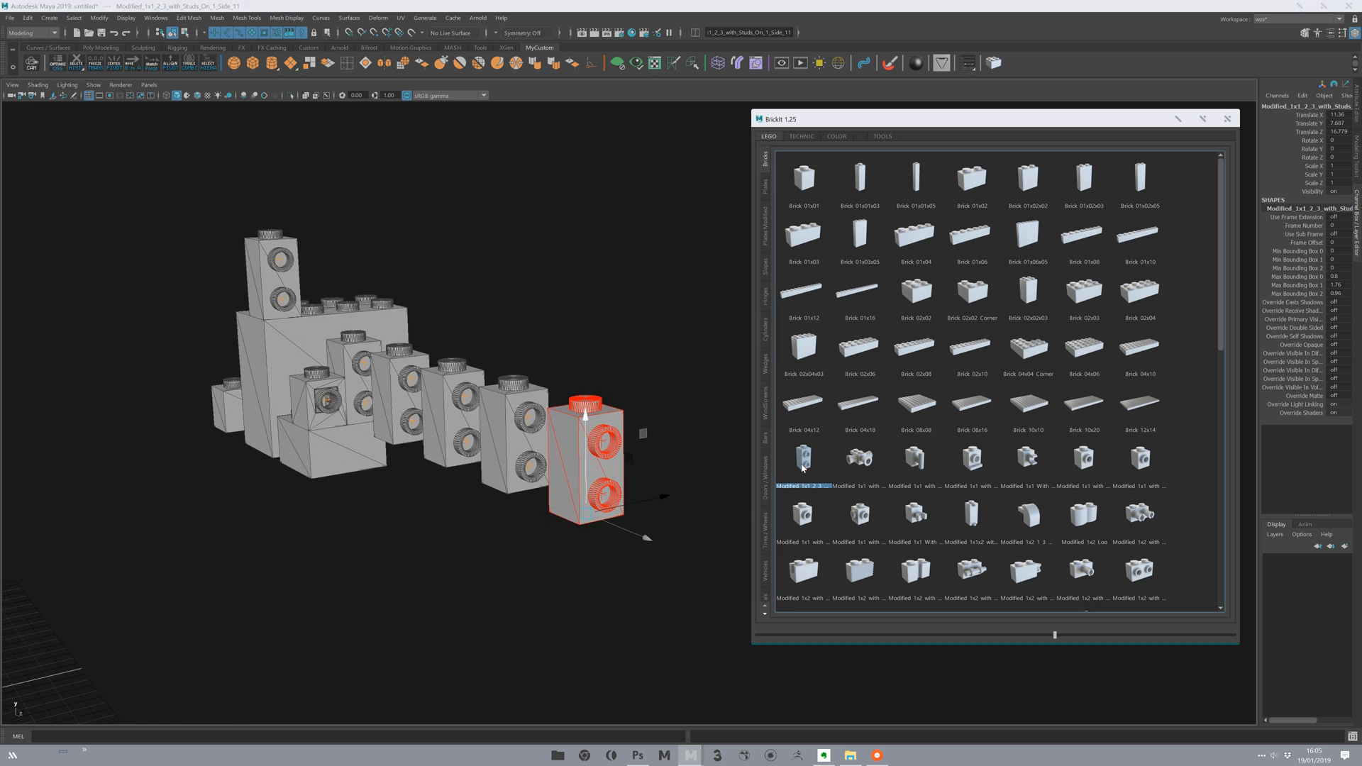
middle_click_drag(539, 549, 574, 364)
Select the last brick on the ground-level row and create a Brick 08x08 at its position.
left_click(550, 488)
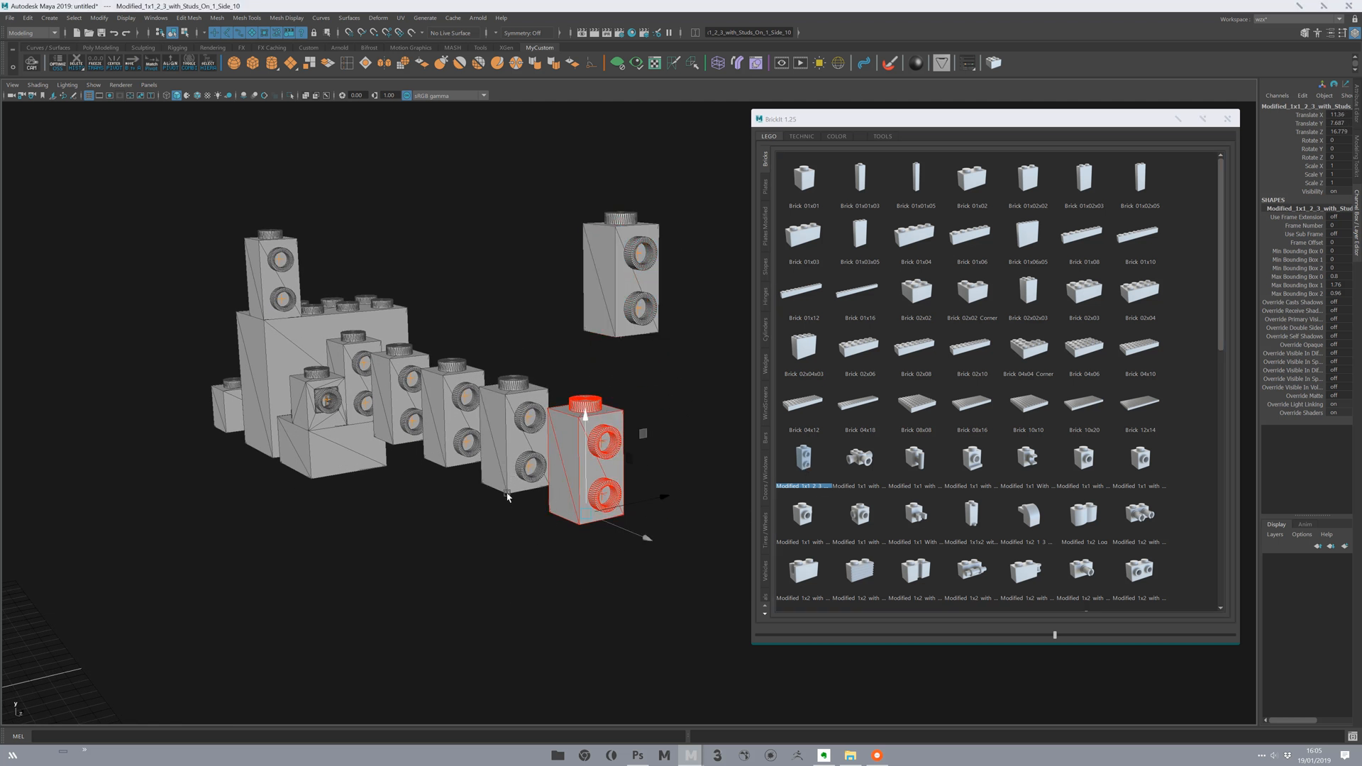
scroll(504, 505, "down", 5)
middle_click_drag(371, 438, 386, 444, "alt")
right_click_drag(386, 444, 461, 433, "alt")
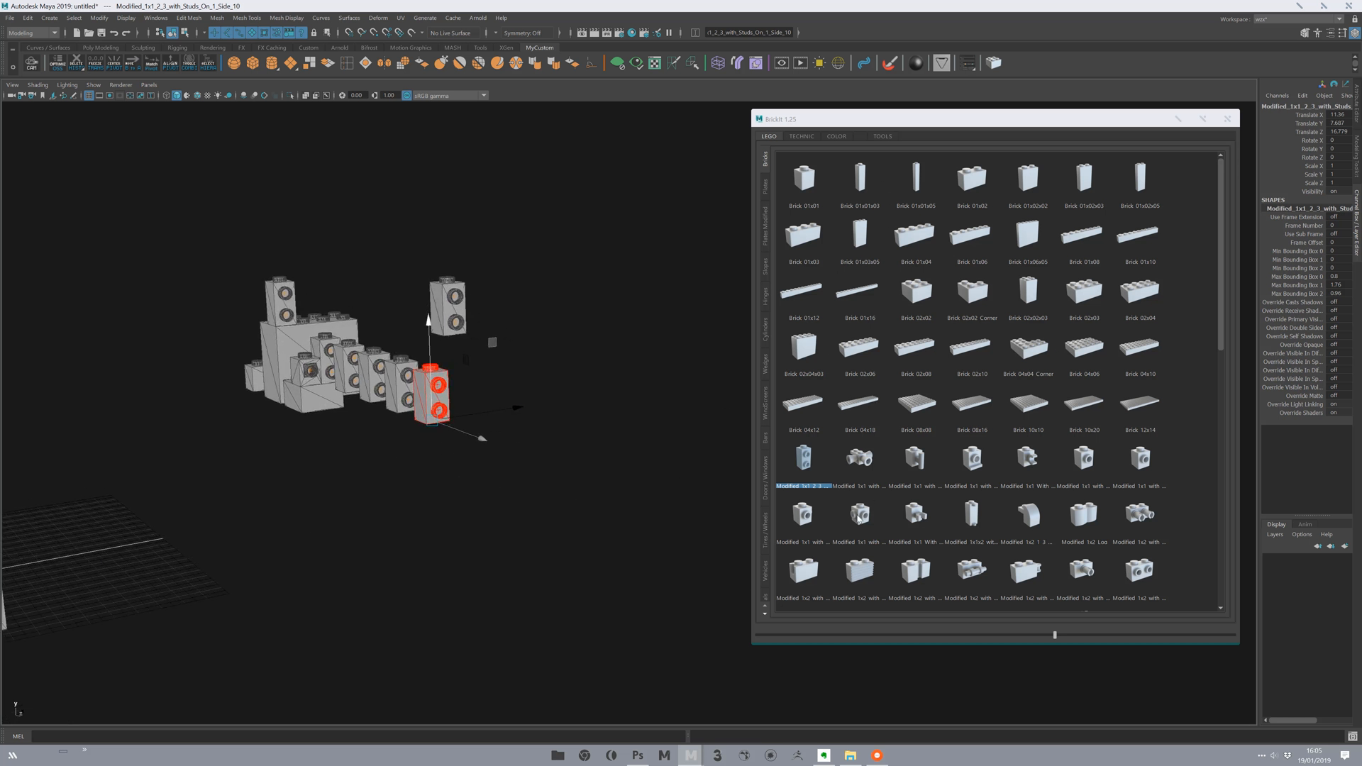
left_click(913, 409)
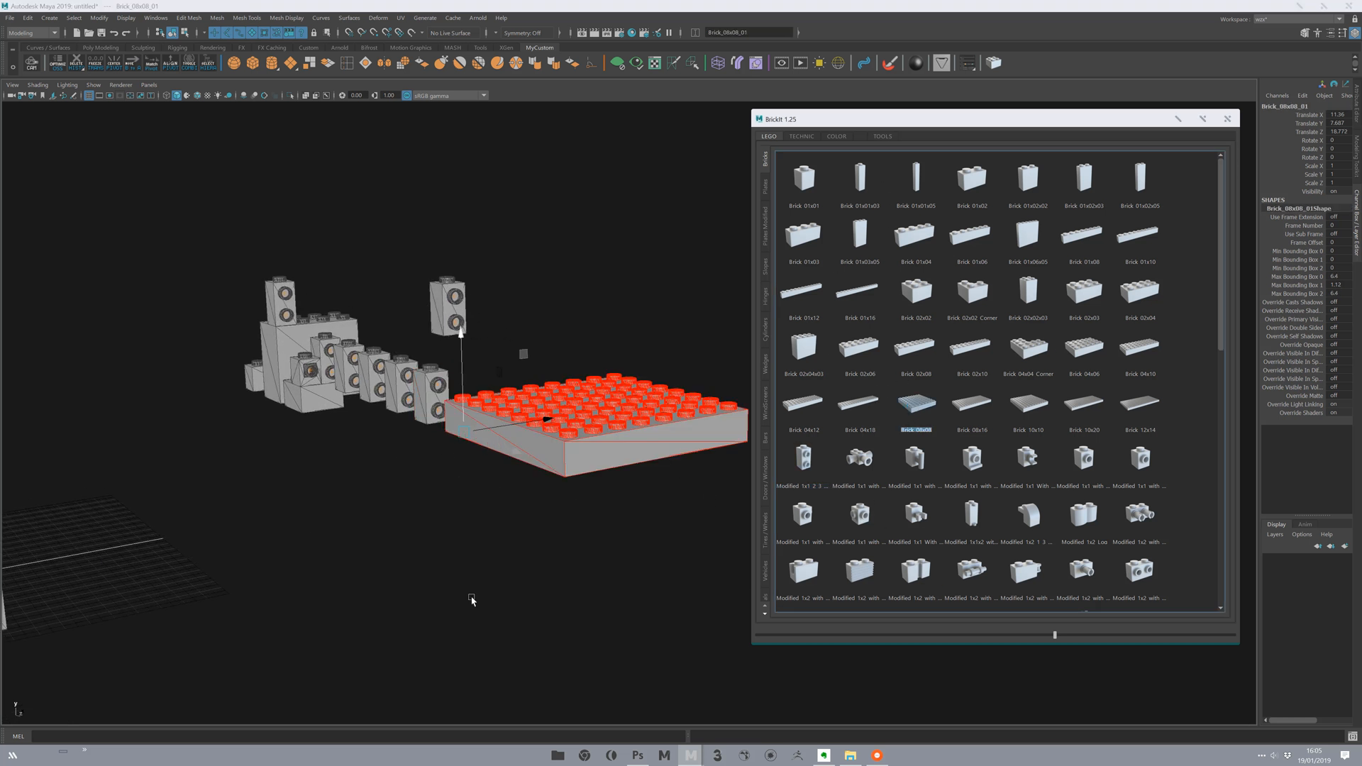
right_click_drag(541, 551, 562, 547, "alt")
Create a Modified 1x1 2 3 with Studs On 1 Side from the selected Brick 08x08 and snap it onto the Brick 08x08's studs.
left_click(809, 459)
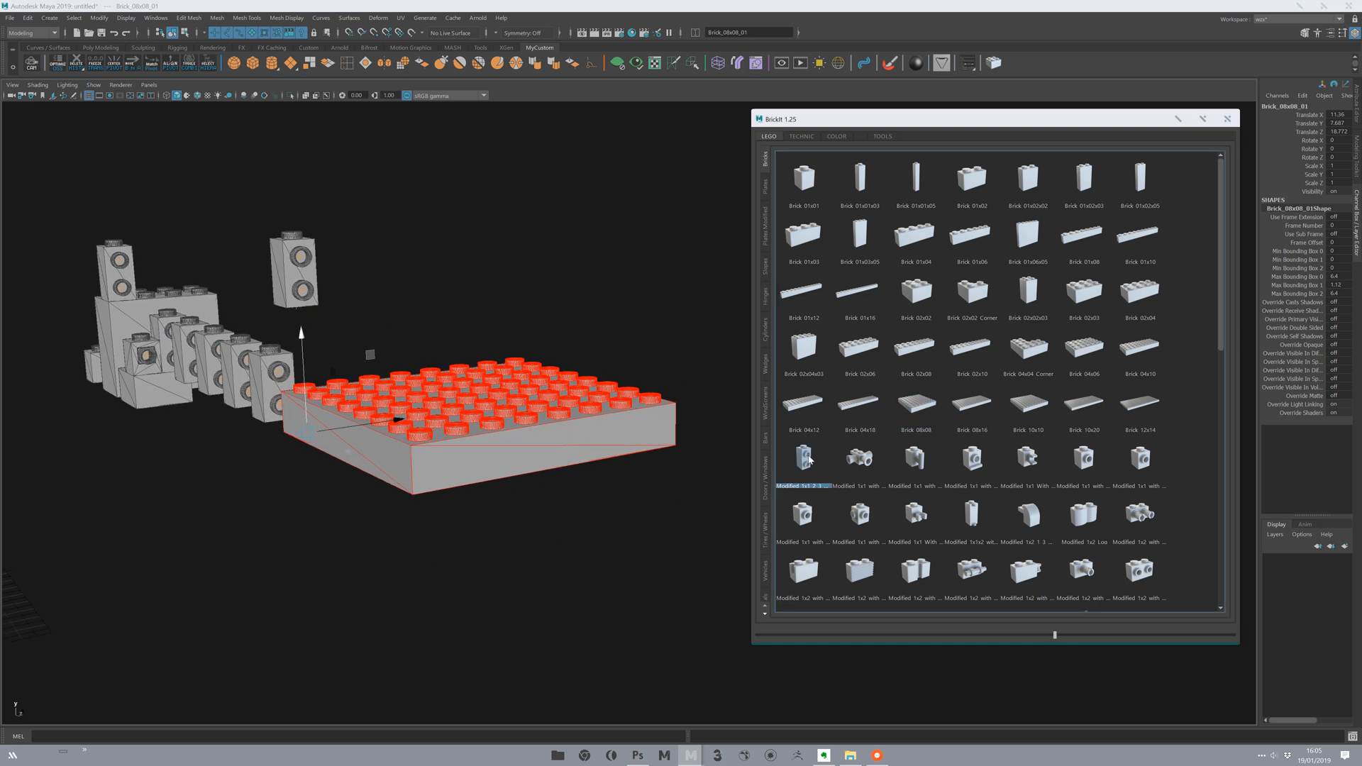
right_click_drag(316, 511, 449, 517, "alt")
left_click_drag(521, 600, 444, 420, "alt")
middle_click_drag(443, 419, 461, 399)
key("v")
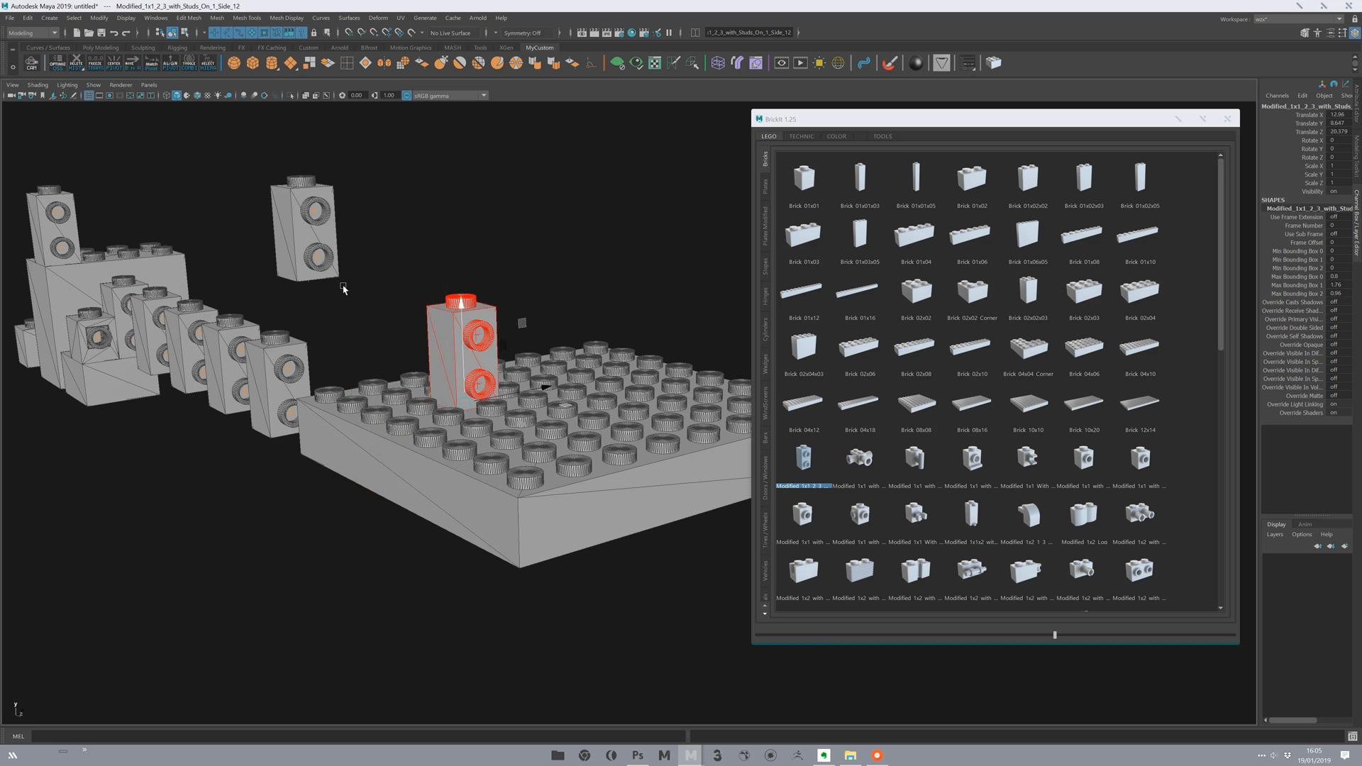
Select the floating Modified 1x1 2 3 with Studs On 1 Side, create a Brick 02x04x03 at its position and clear the selection.
middle_click_drag(364, 334, 461, 429, "alt")
left_click(337, 316)
left_click_drag(465, 243, 380, 336)
left_click(806, 349)
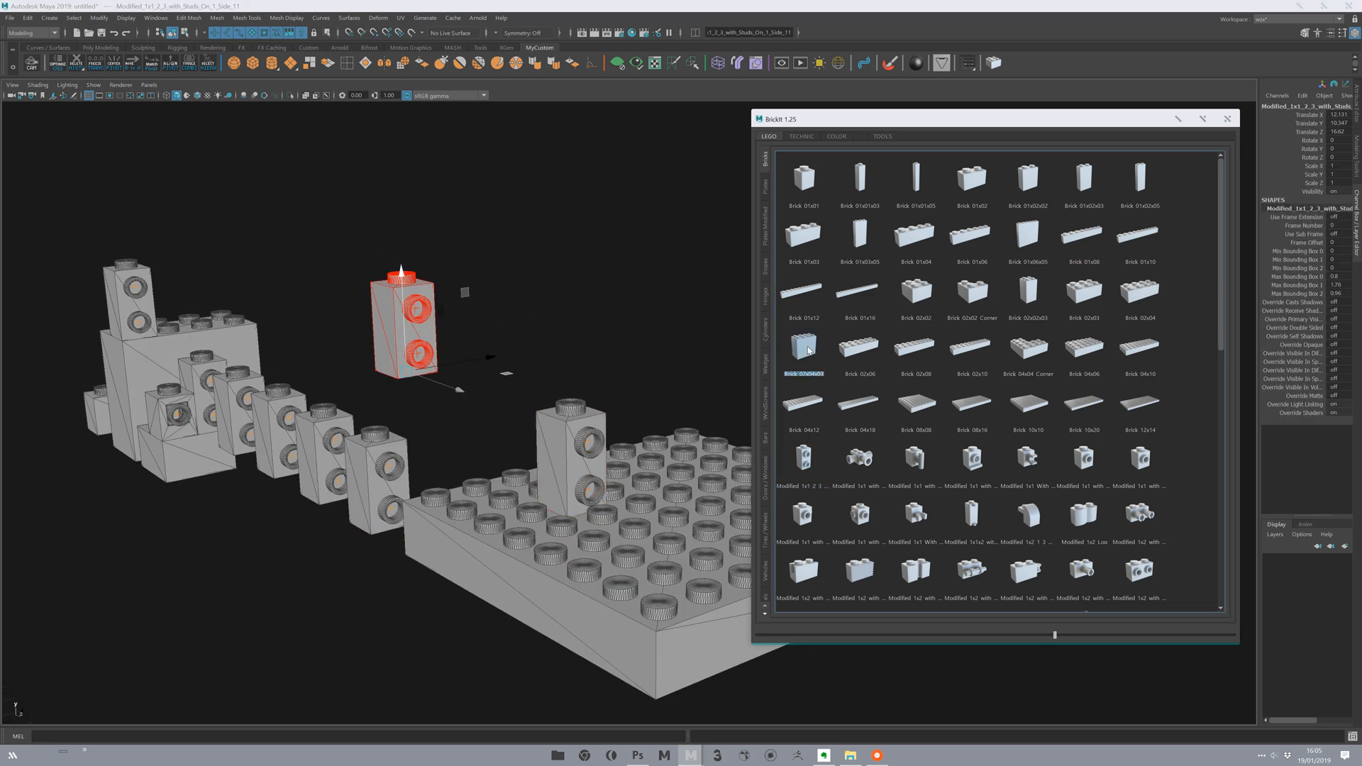
scroll(529, 404, "down", 6)
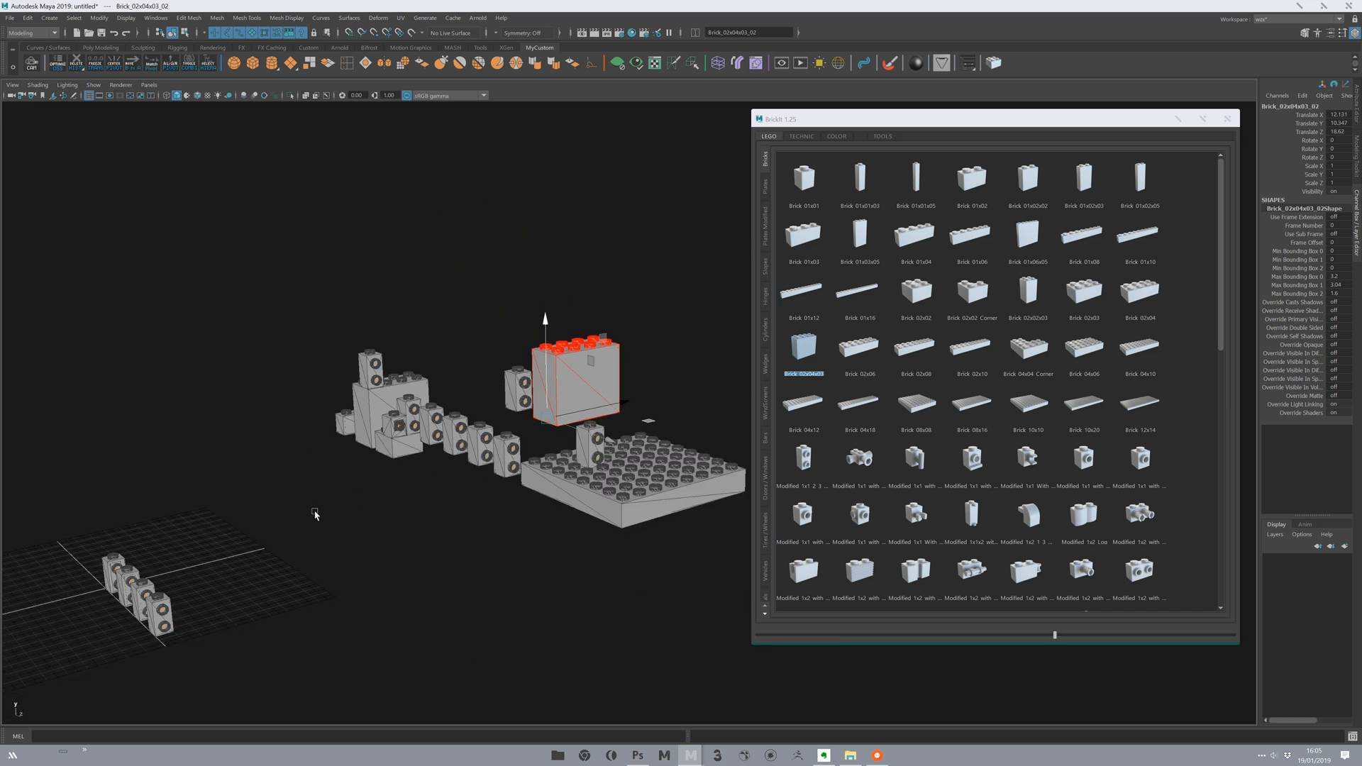
left_click(421, 510)
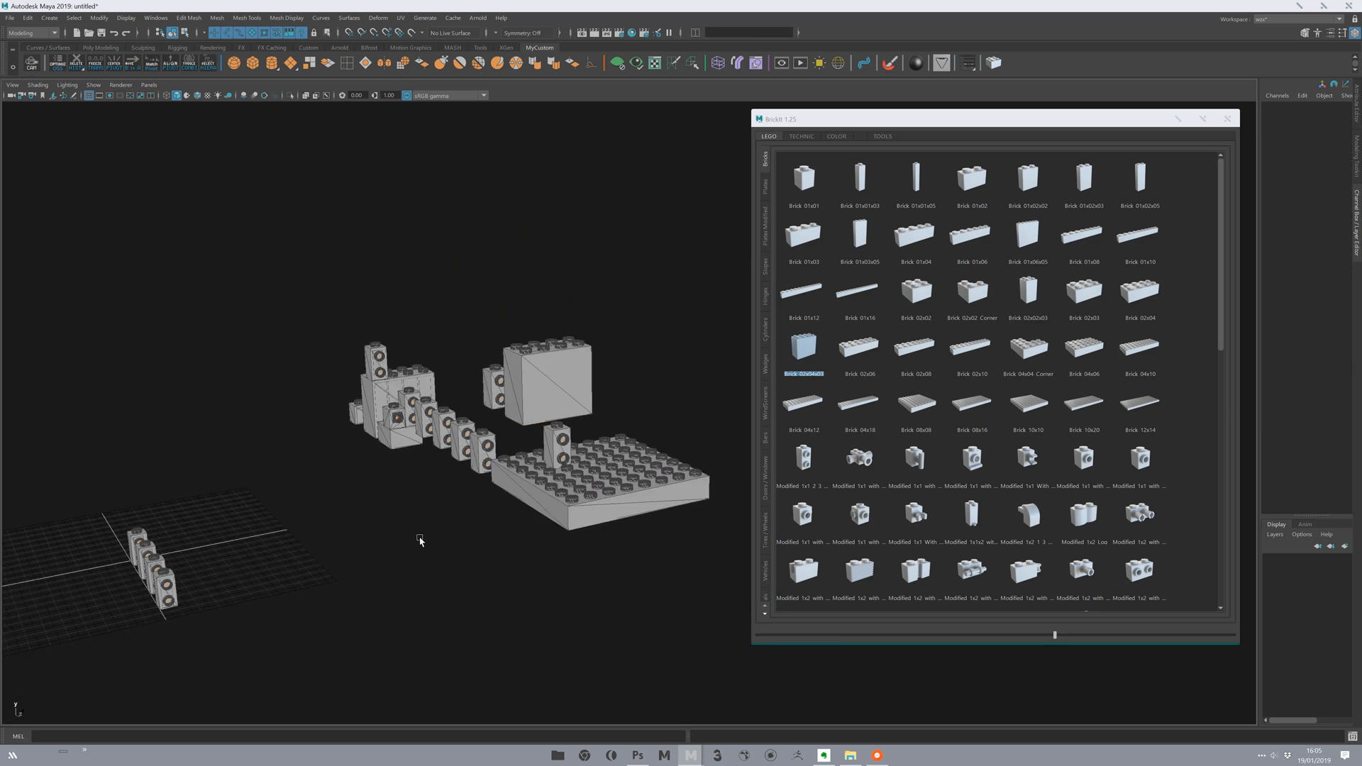
left_click_drag(593, 400, 505, 373, "alt")
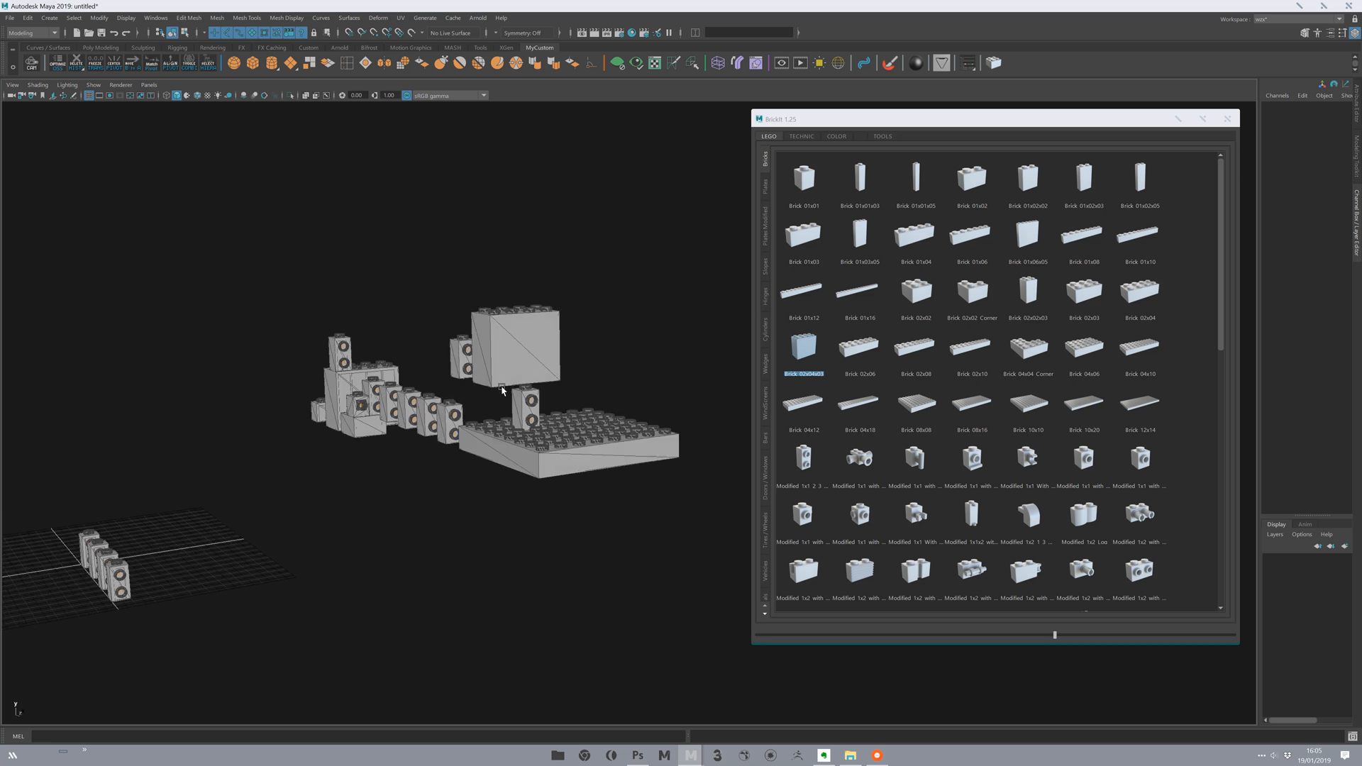
Delete all bricks from the scene and display the BrickIt color swatches.
mouse_move(599, 224)
left_mouse_down()
mouse_move(433, 294)
mouse_move(160, 583)
mouse_move(79, 642)
left_mouse_up()
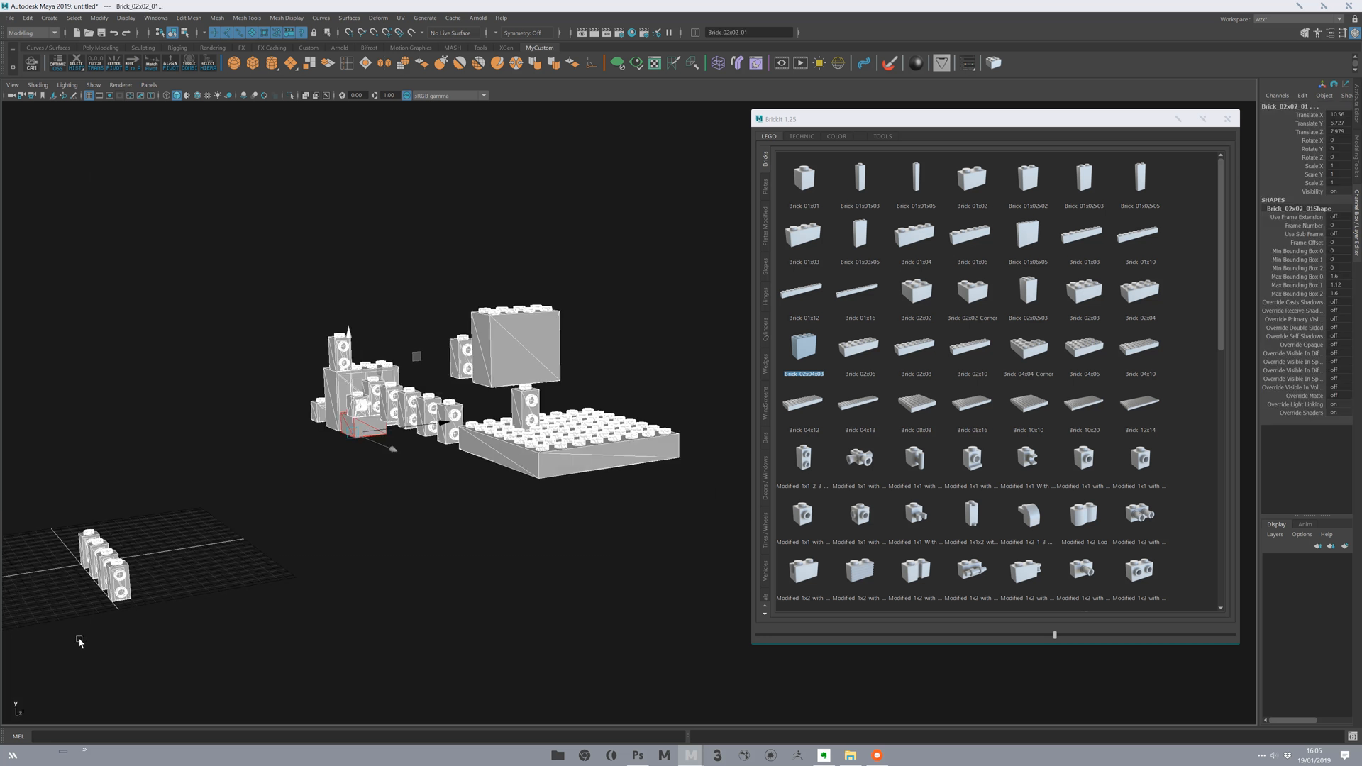
key("Delete")
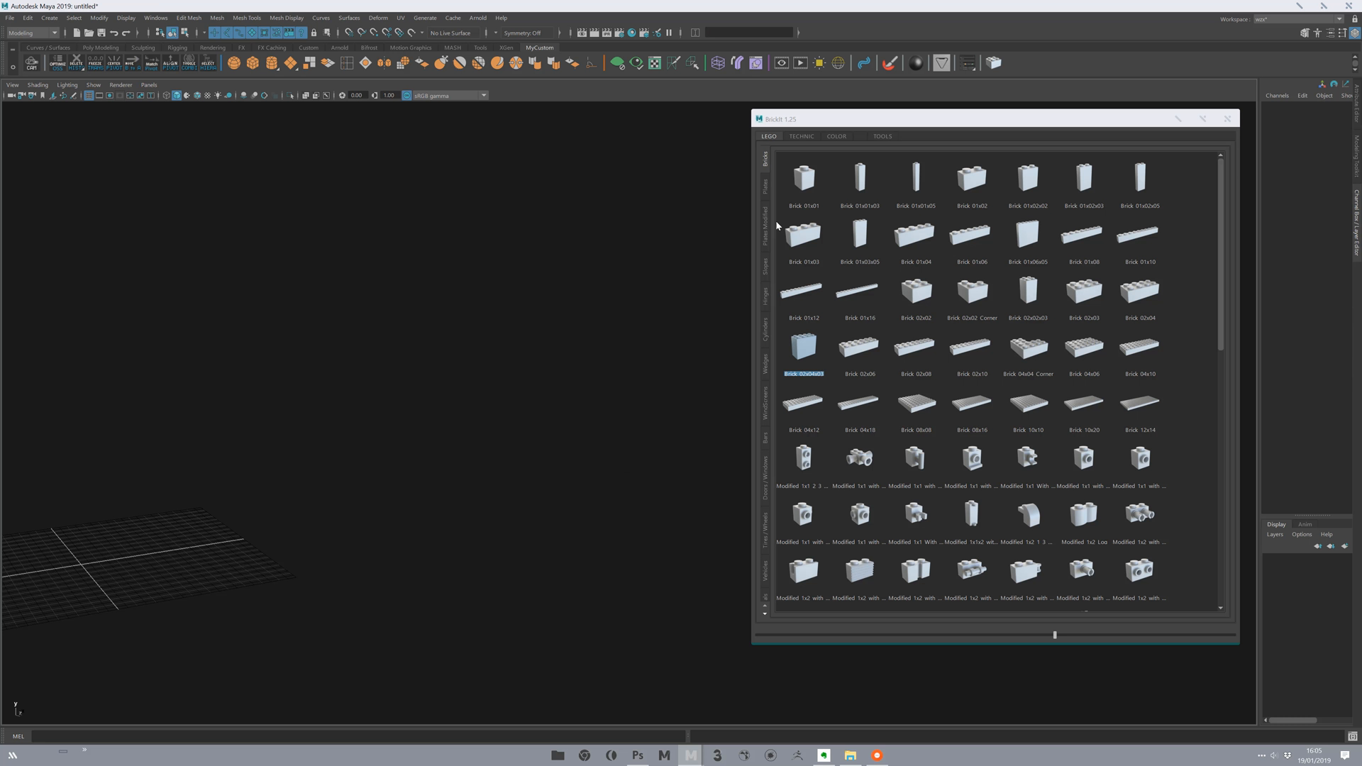
left_click_drag(868, 121, 805, 144)
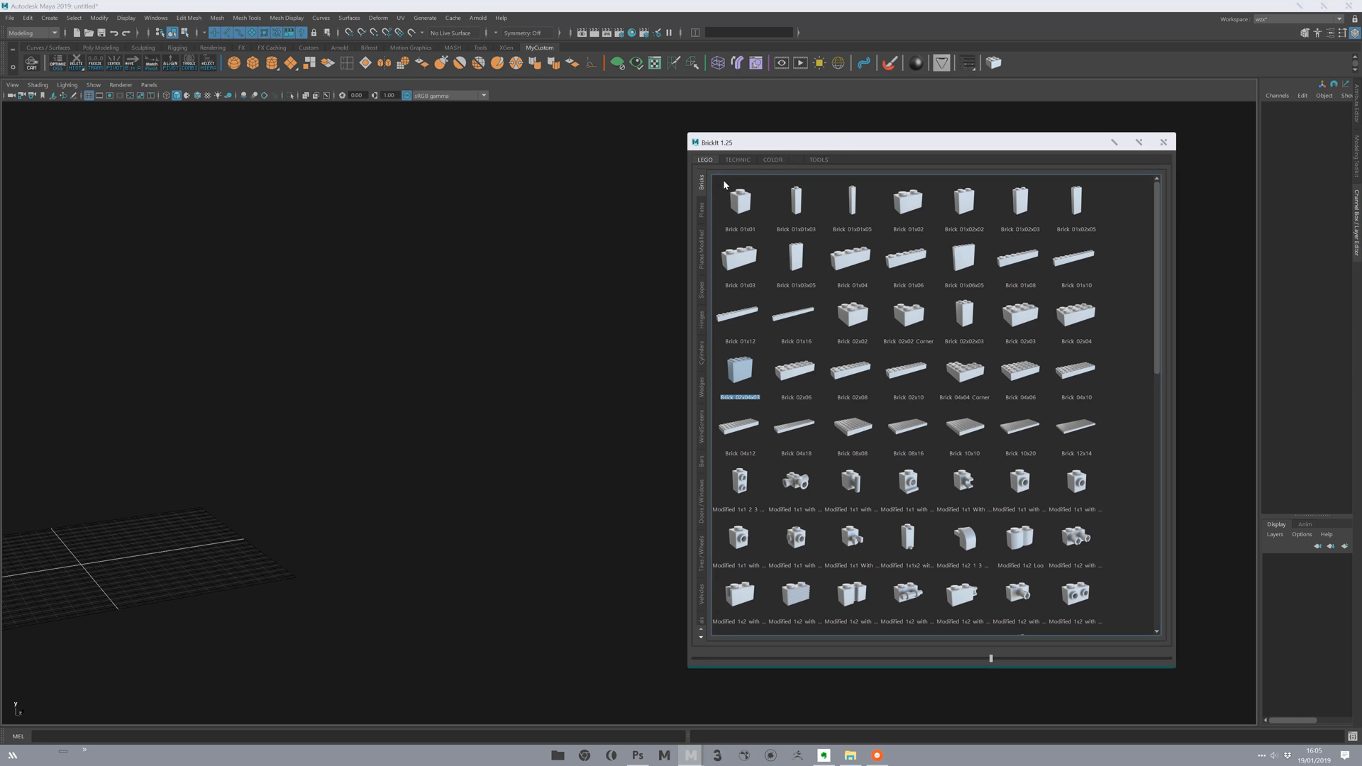
left_click(773, 160)
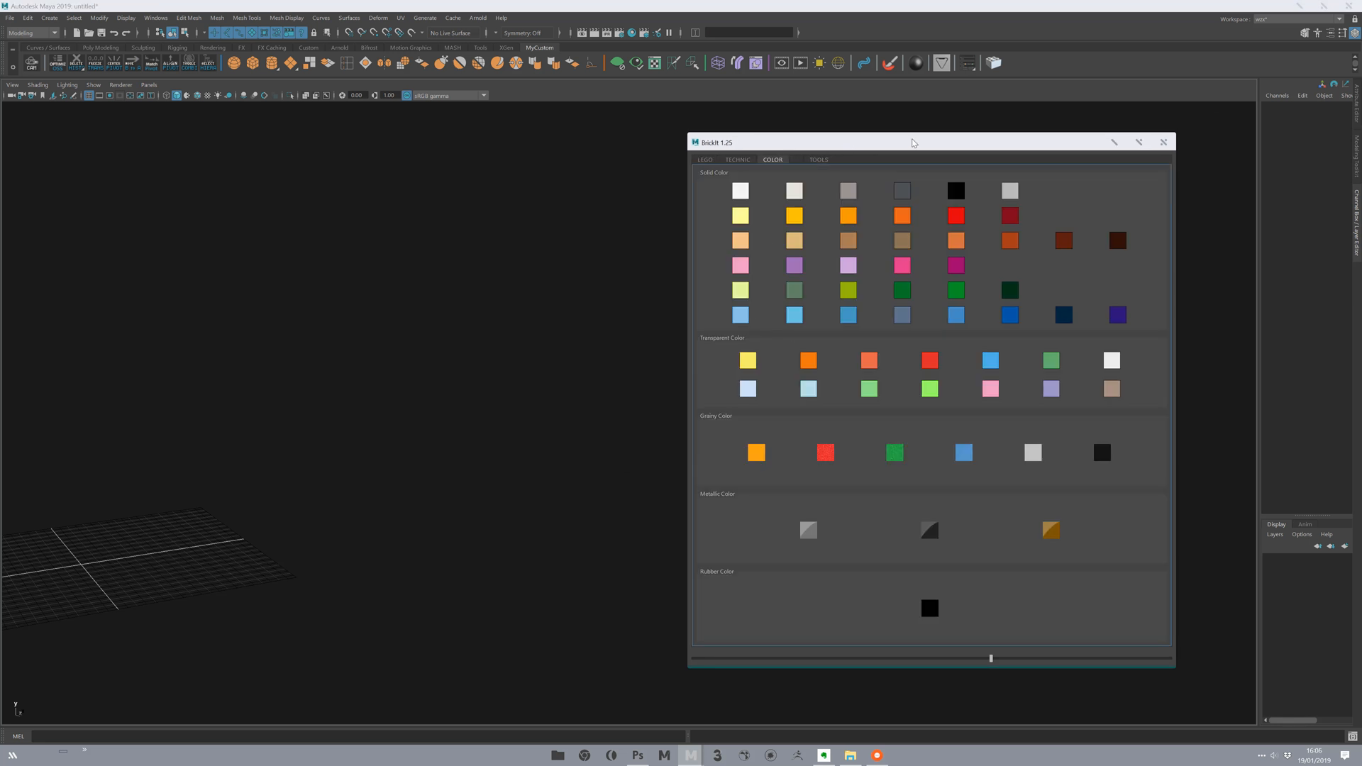
left_click_drag(893, 146, 894, 144)
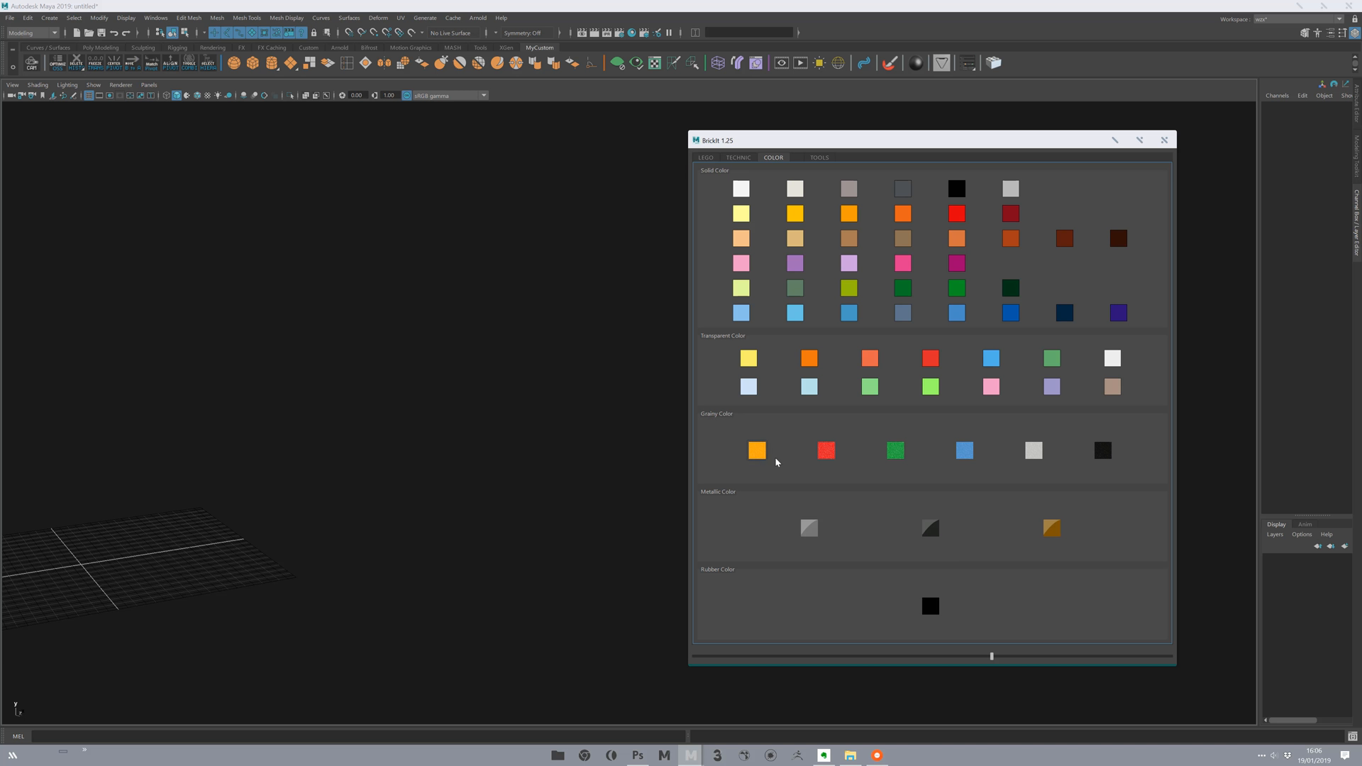
Switch to the file explorer and open Tie_005_RENDER.jpg from the Tie folder in the image viewer.
left_click(500, 528)
key("alt+Tab")
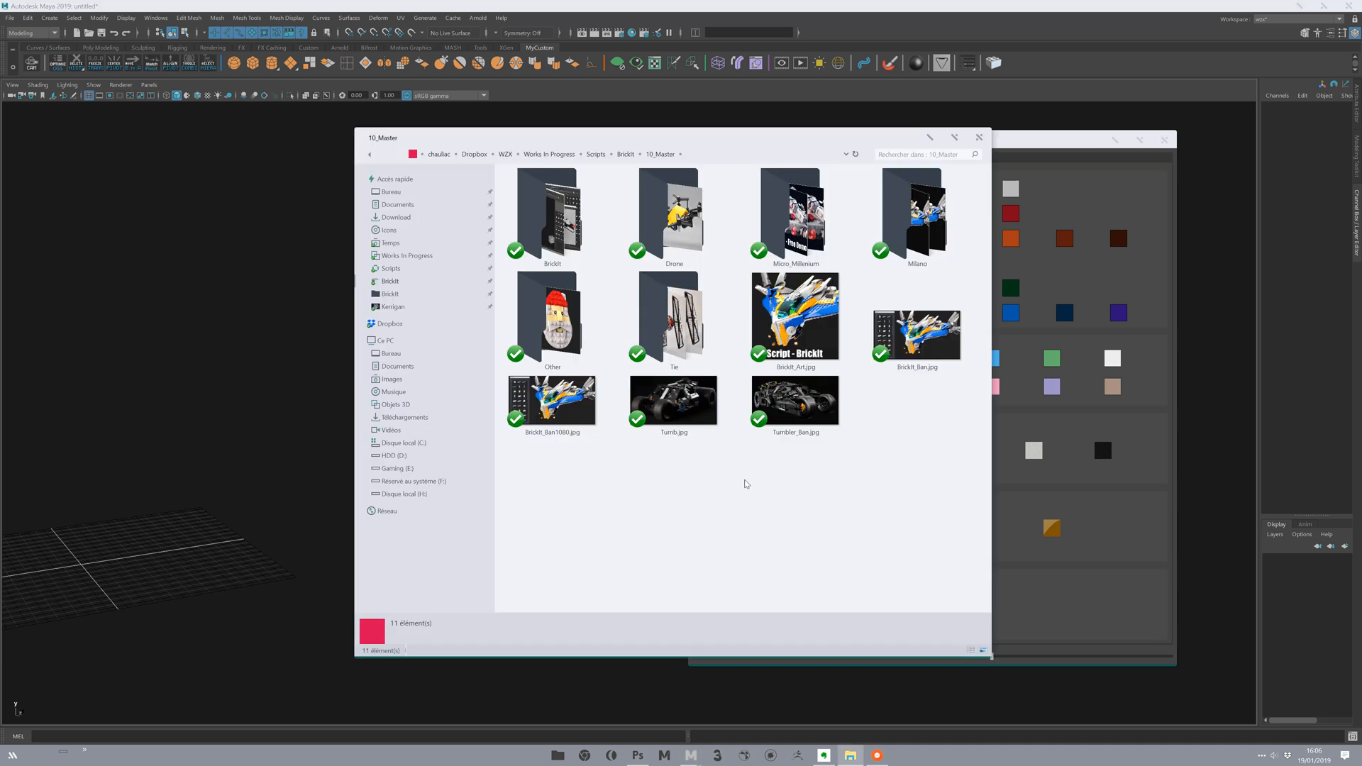
double_click(670, 319)
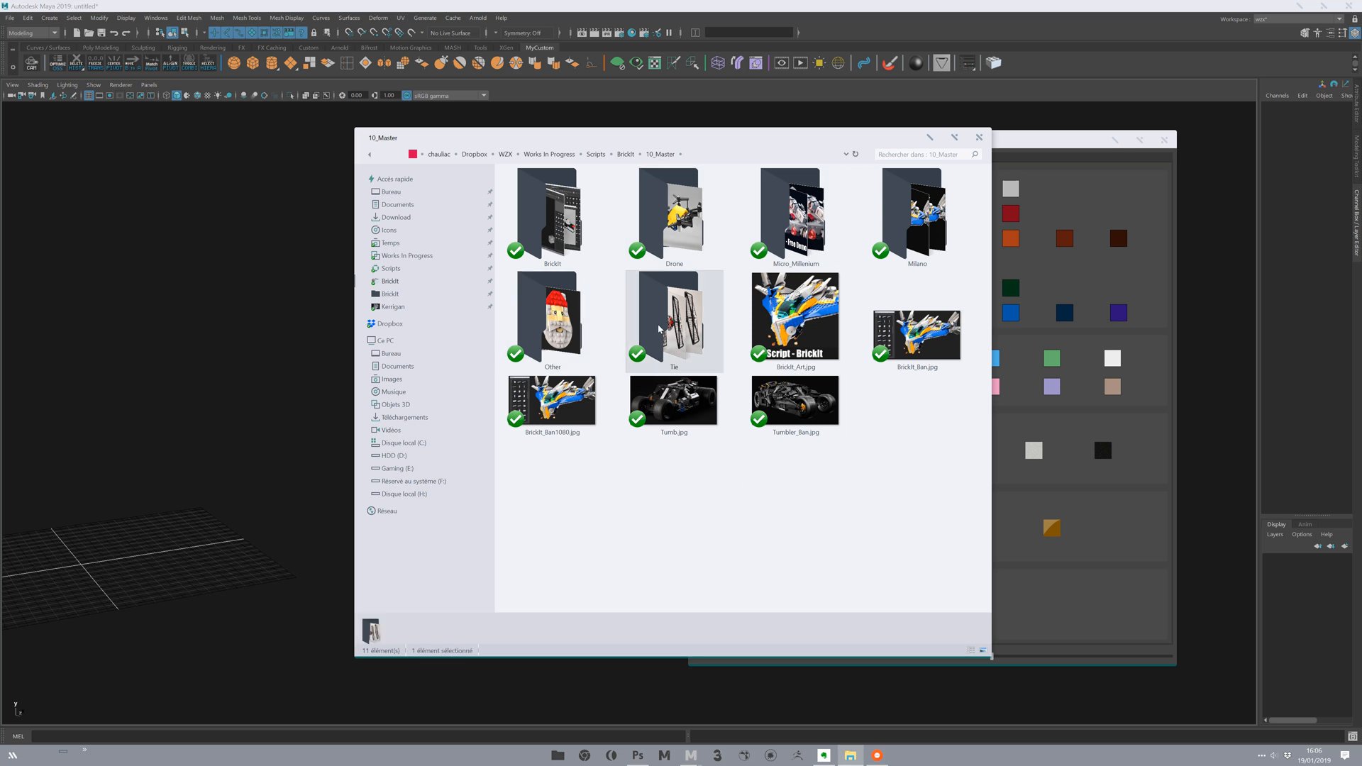
left_click(720, 206)
double_click(720, 206)
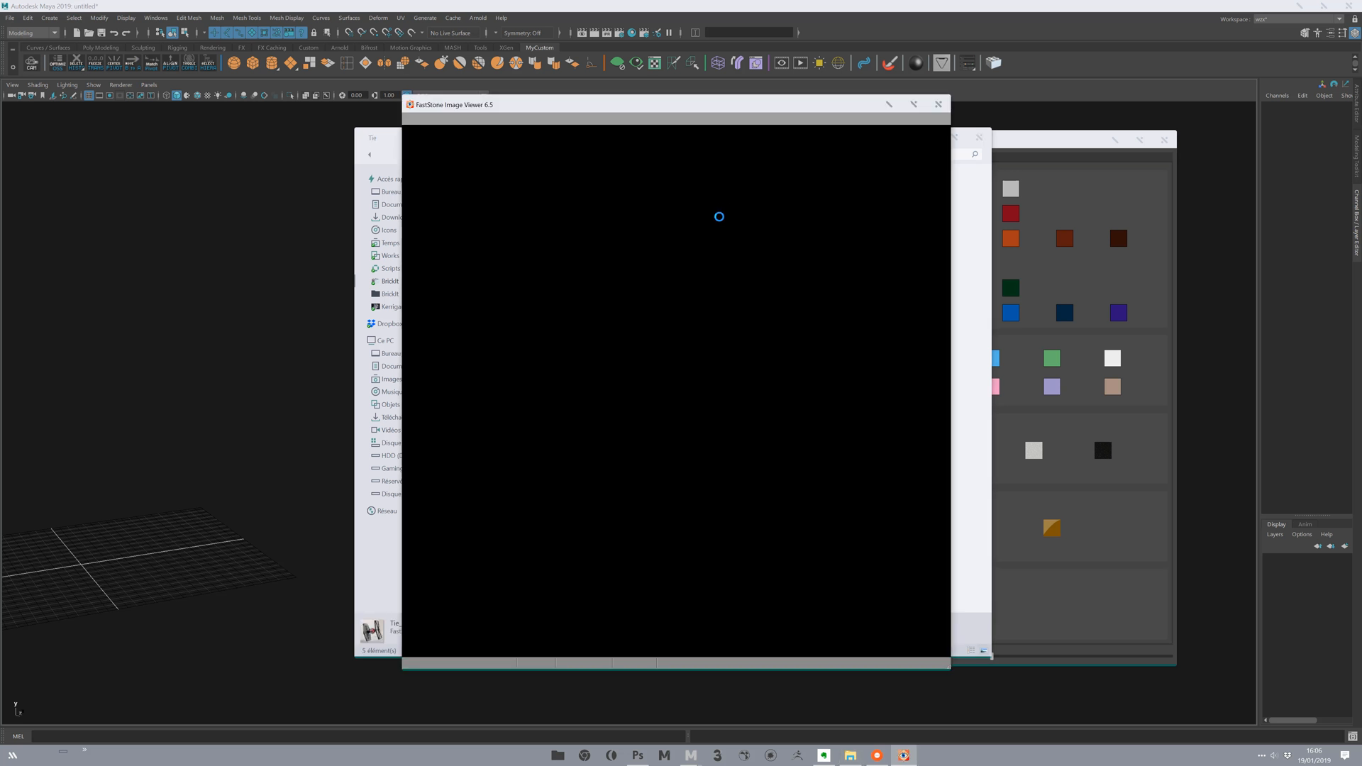
Examine the cockpit and surrounding bricks of the Tie render up close, and minimize the image viewer and file explorer.
scroll(701, 352, "up", 3)
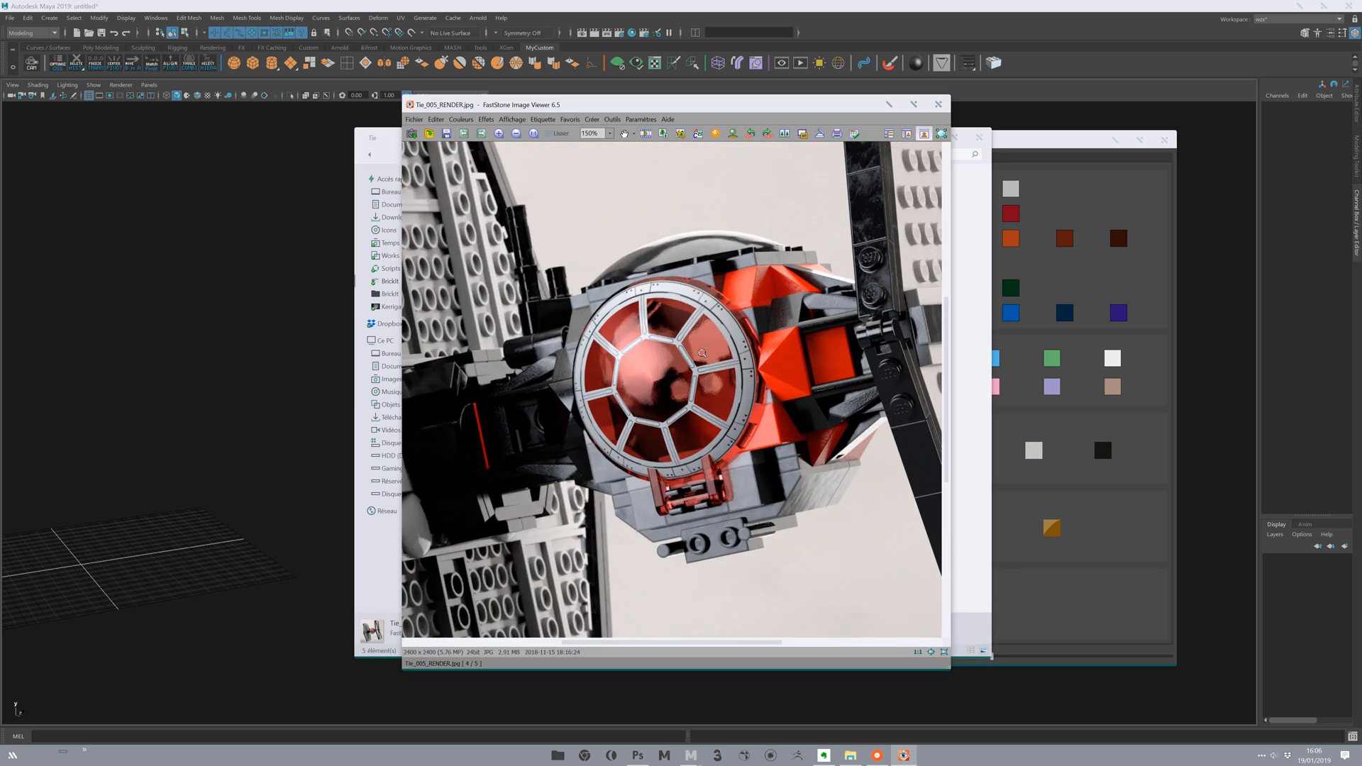
scroll(631, 391, "up", 2)
left_click_drag(760, 307, 726, 326)
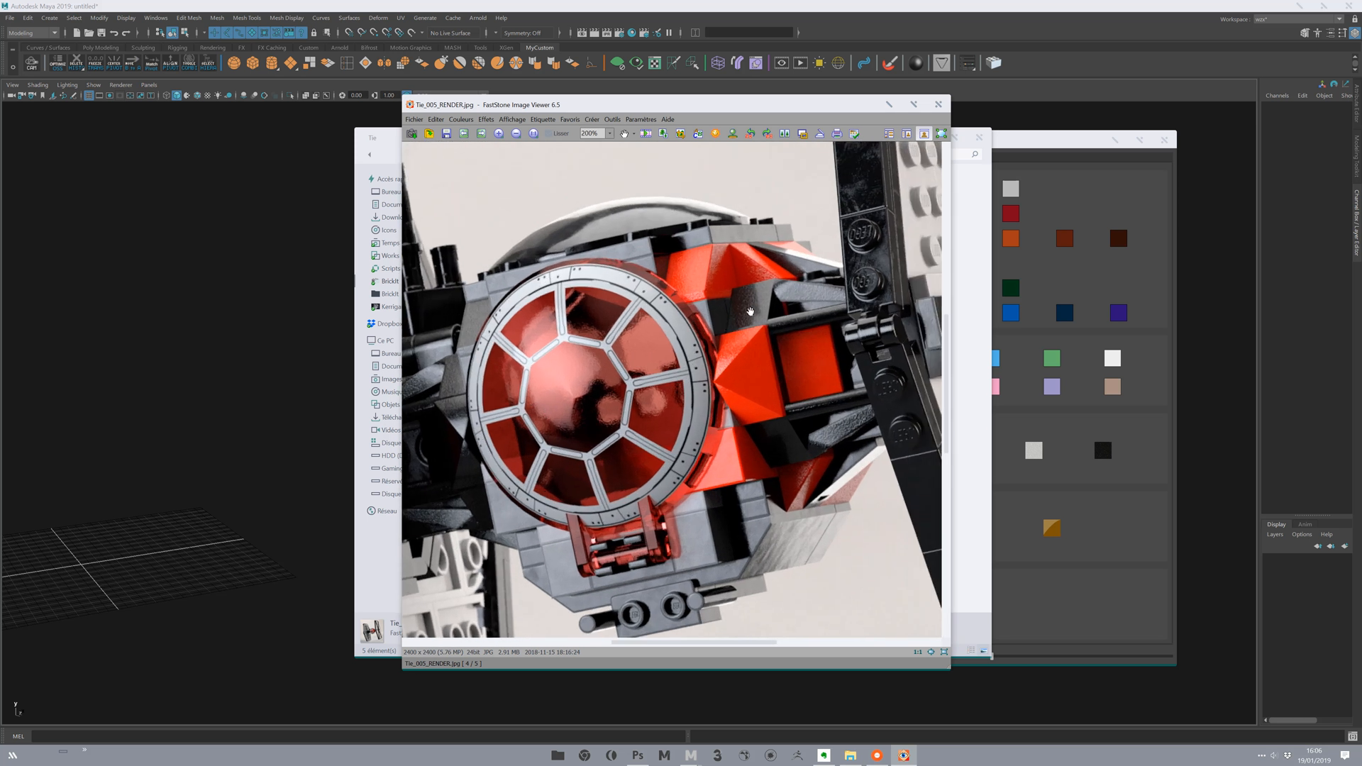
left_click_drag(405, 398, 537, 436)
left_click_drag(779, 319, 733, 325)
left_click_drag(824, 103, 558, 150)
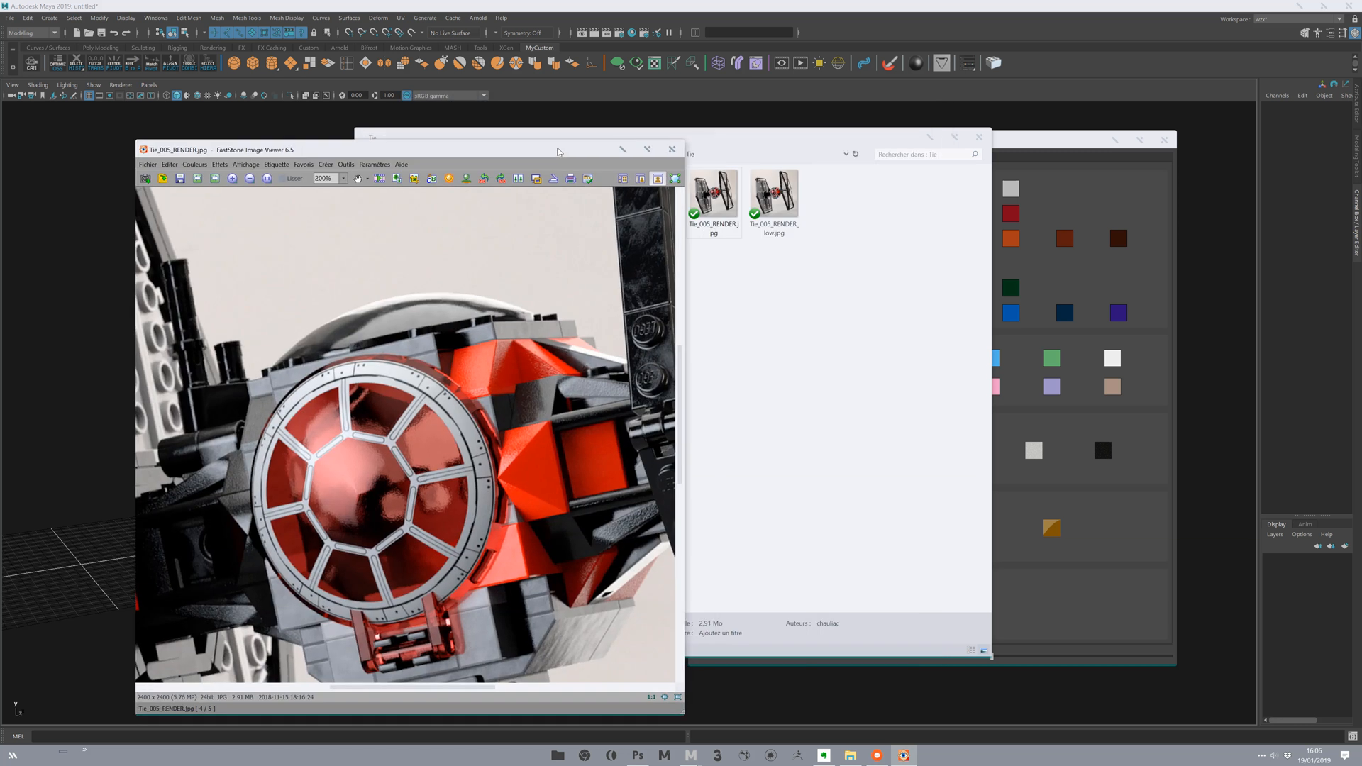
left_click(623, 150)
left_click(928, 137)
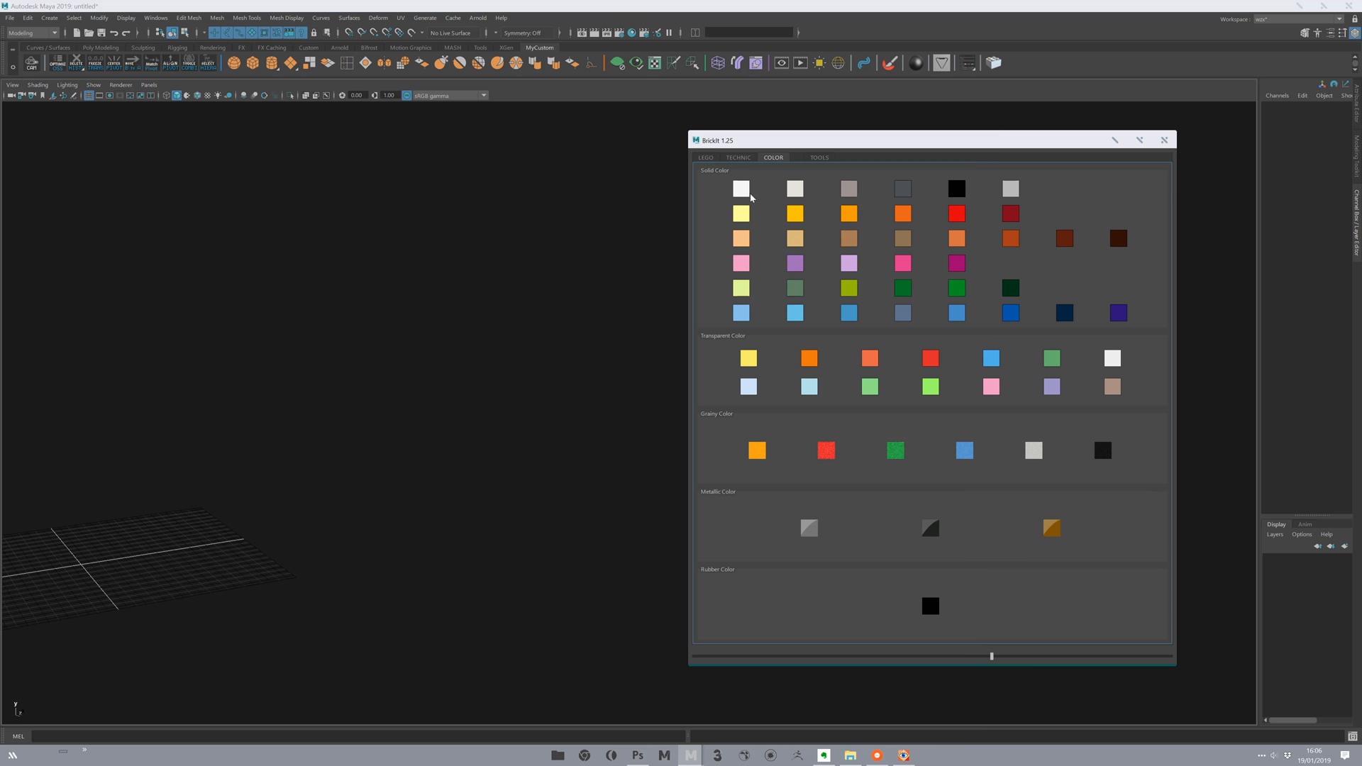
Create a Slope 45 2x1 Double with Inside Bar at the scene's origin.
left_click_drag(307, 511, 598, 471, "alt")
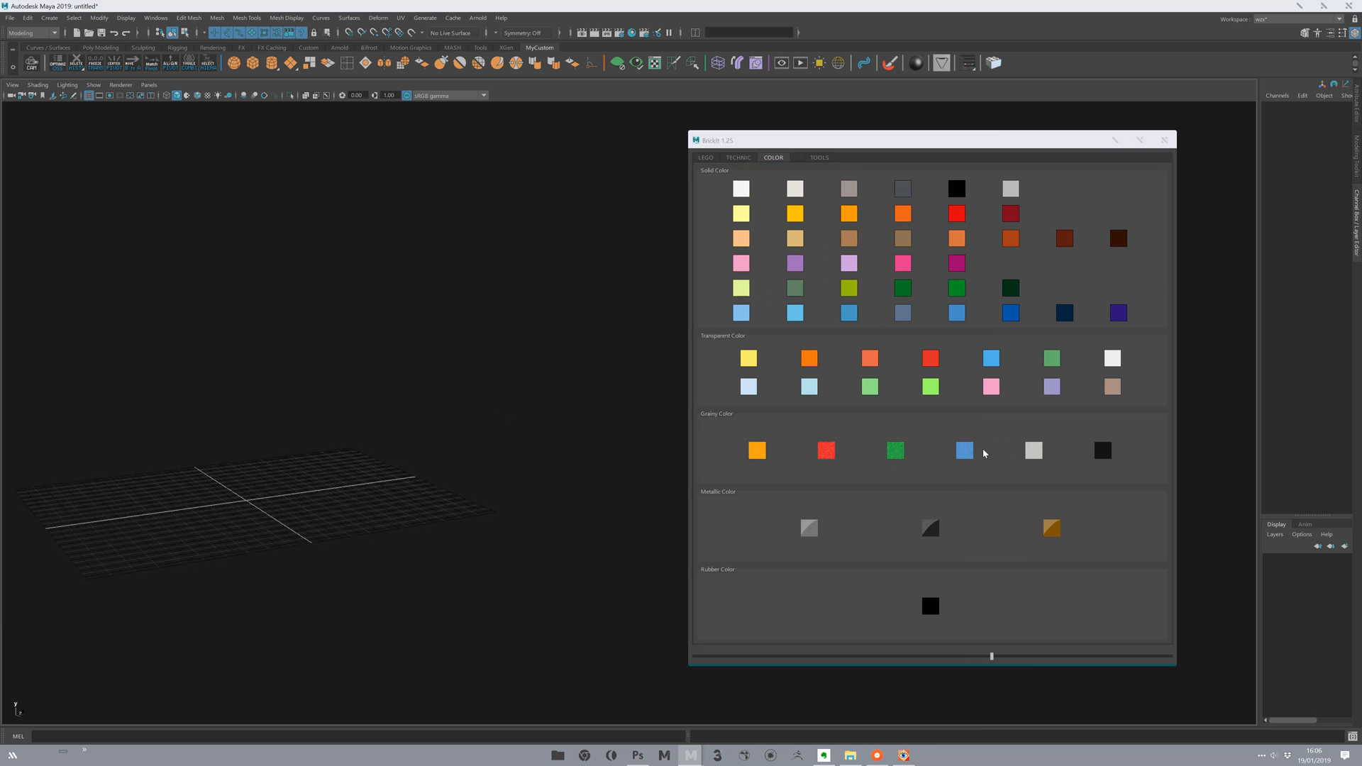
middle_click_drag(361, 466, 401, 477, "alt")
scroll(401, 477, "up", 1)
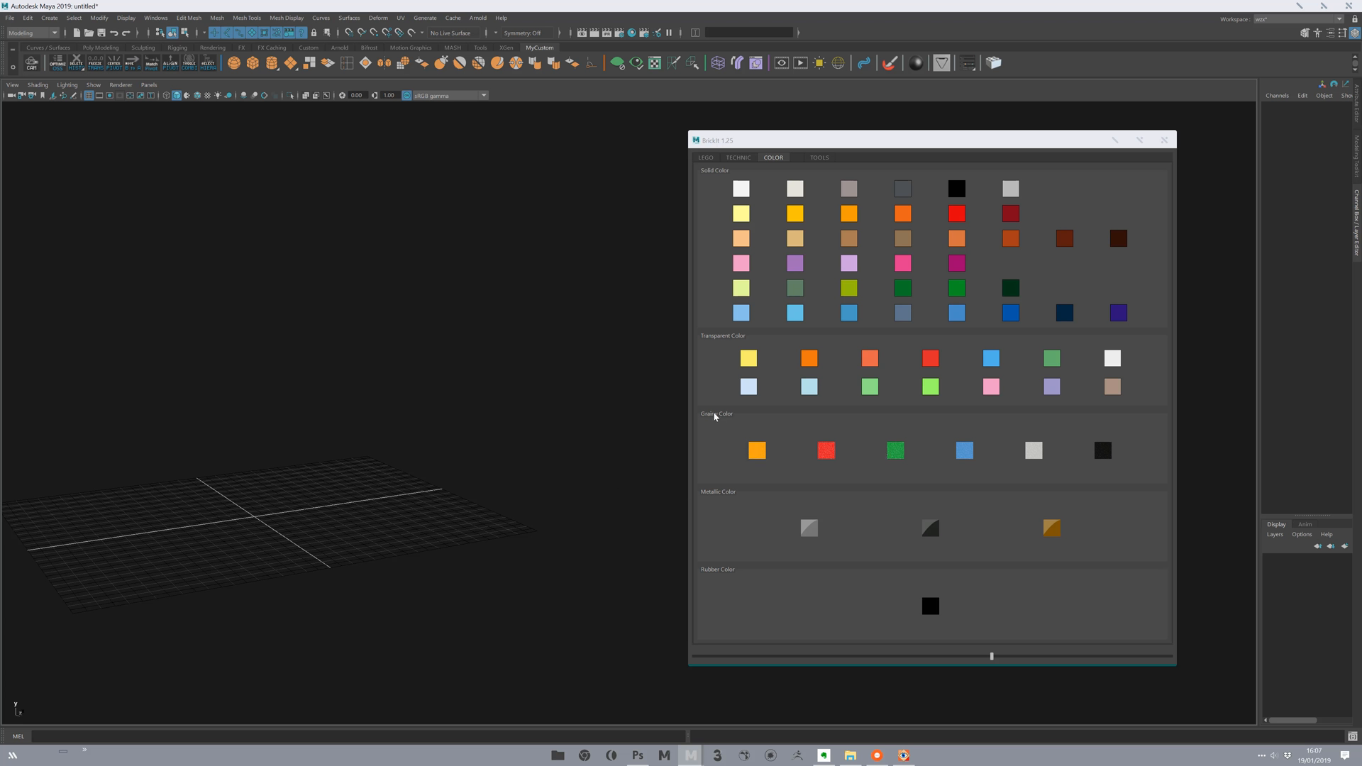
scroll(447, 500, "up", 3)
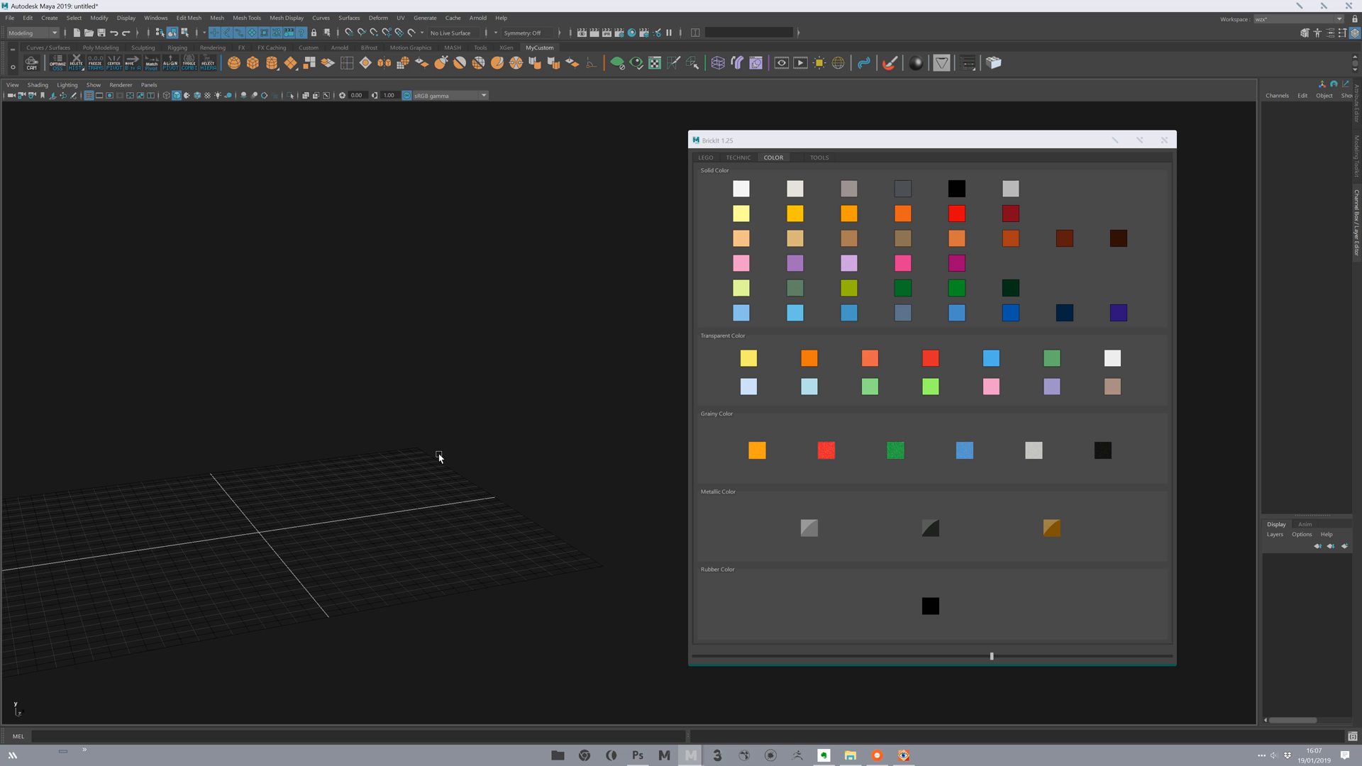
left_click(706, 157)
left_click(754, 258)
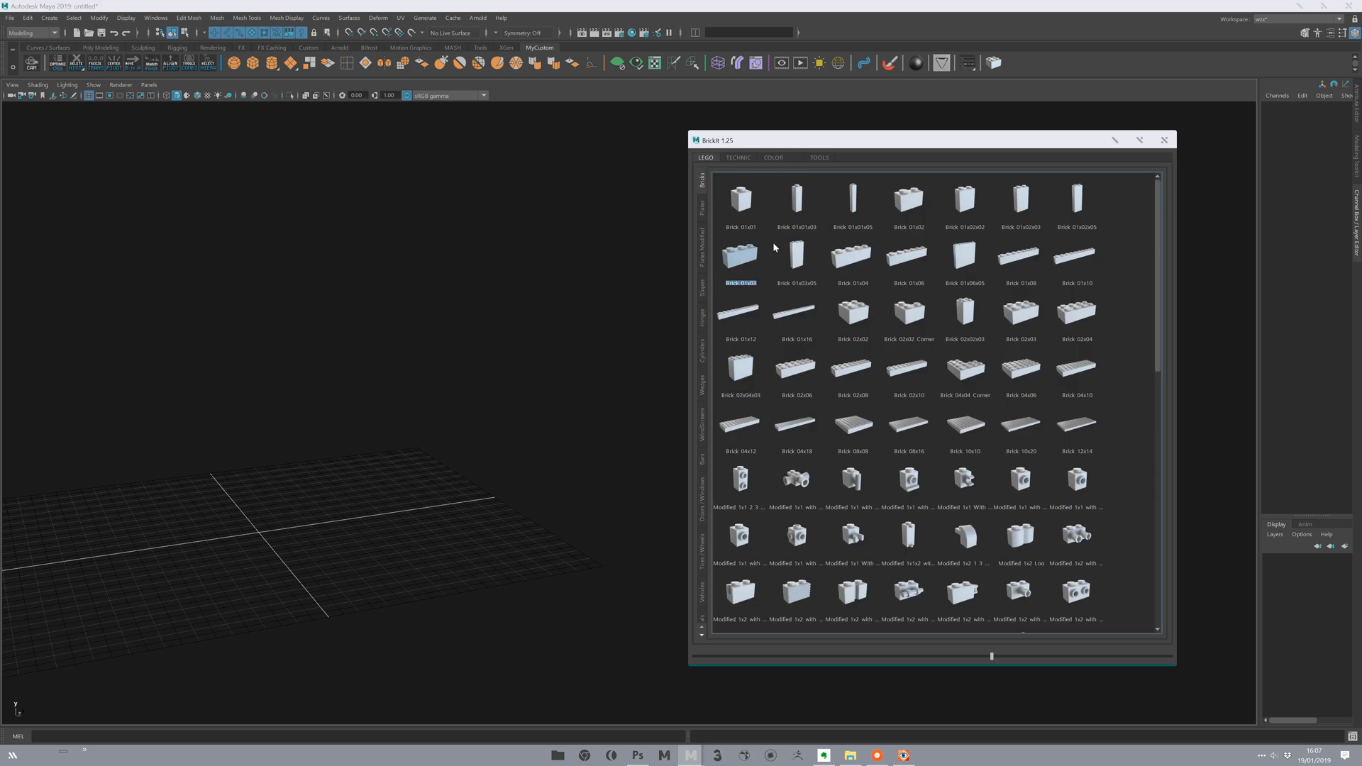
left_click(702, 289)
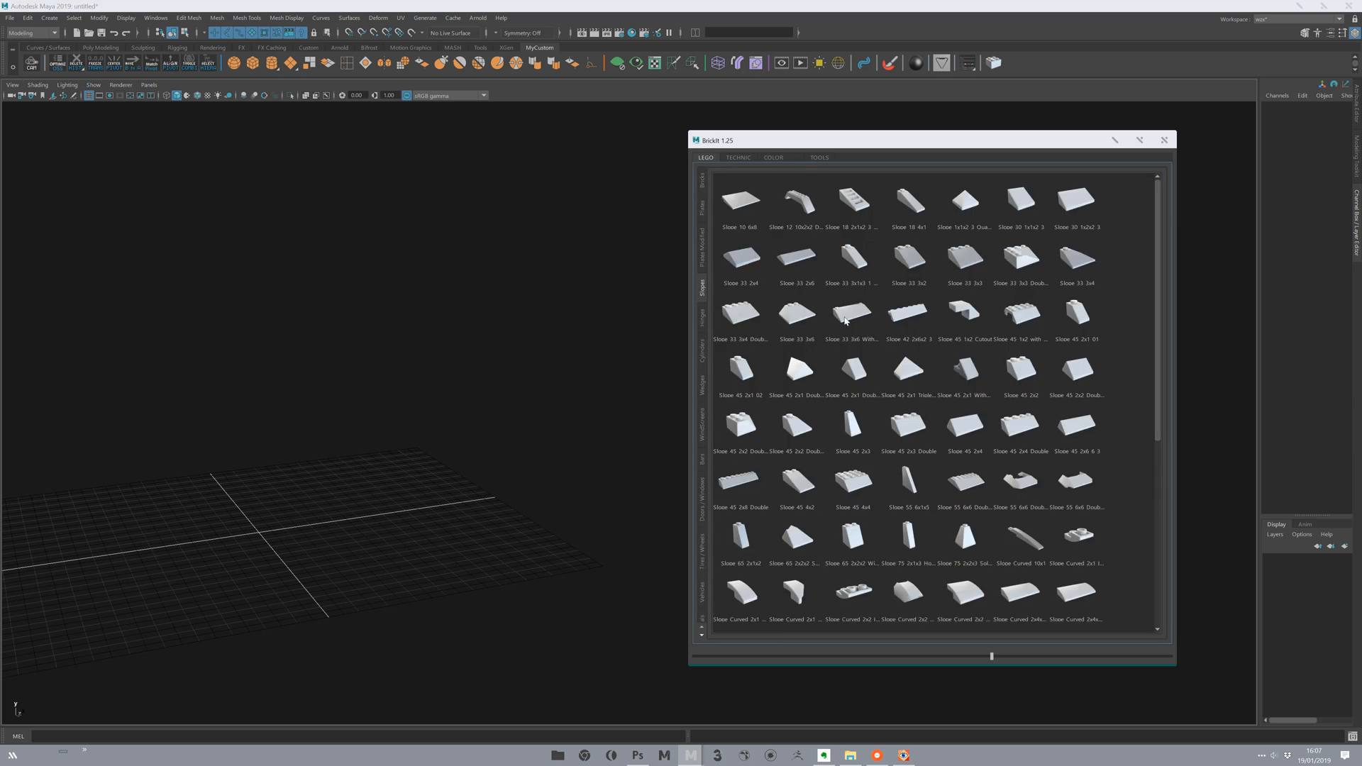
left_click(800, 370)
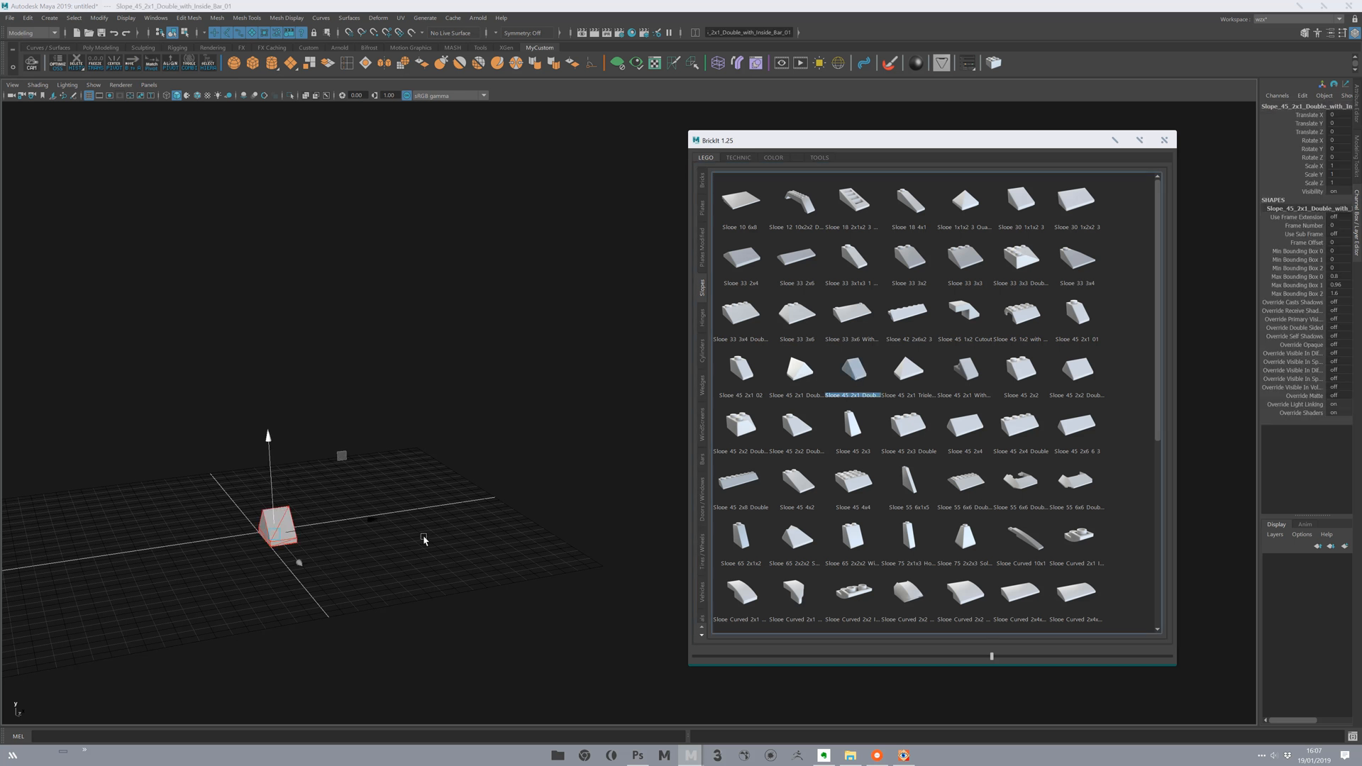
Duplicate the slope brick and place the copy beside the original above the grid.
left_click(772, 158)
left_click_drag(540, 463, 798, 465, "alt")
key("ctrl+d")
left_click_drag(350, 380, 377, 496, "alt")
middle_click_drag(376, 496, 523, 550)
left_click_drag(522, 550, 786, 298, "alt")
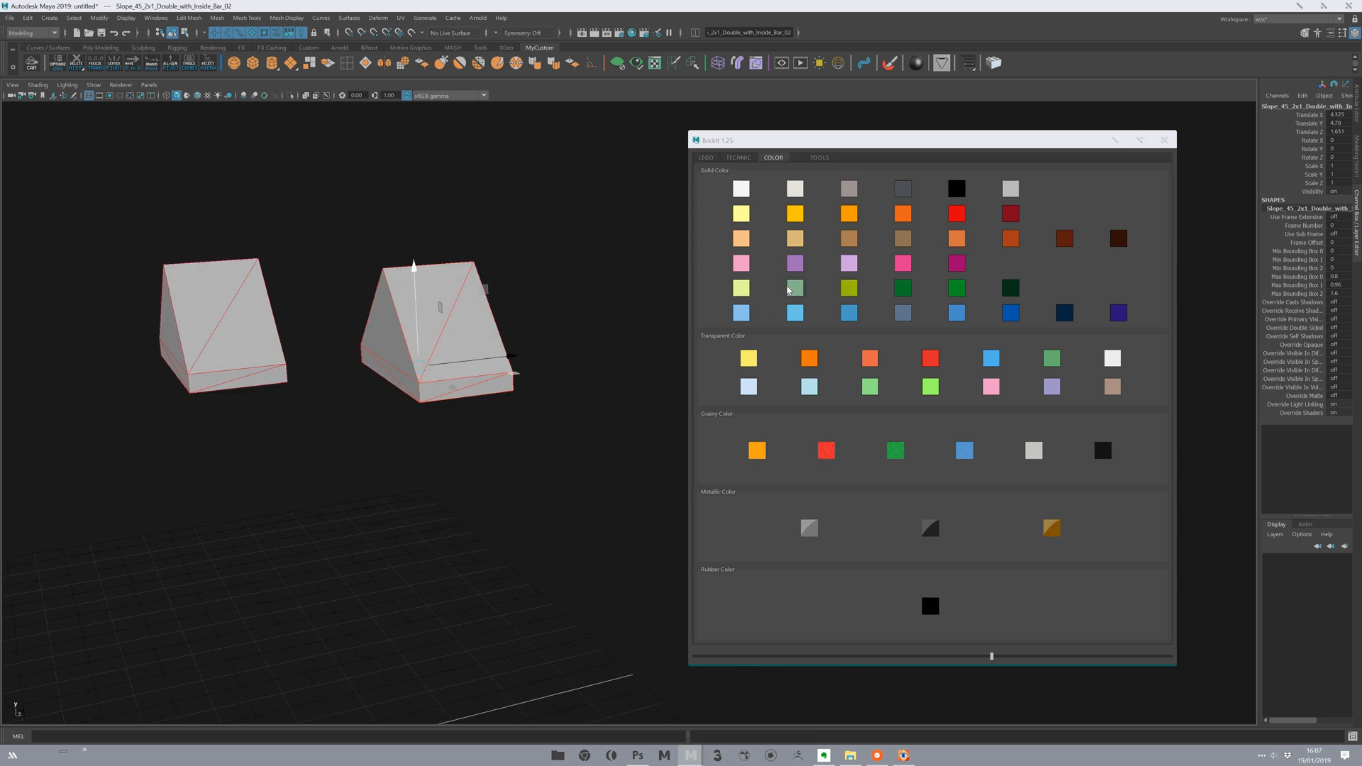
middle_click_drag(475, 465, 506, 485)
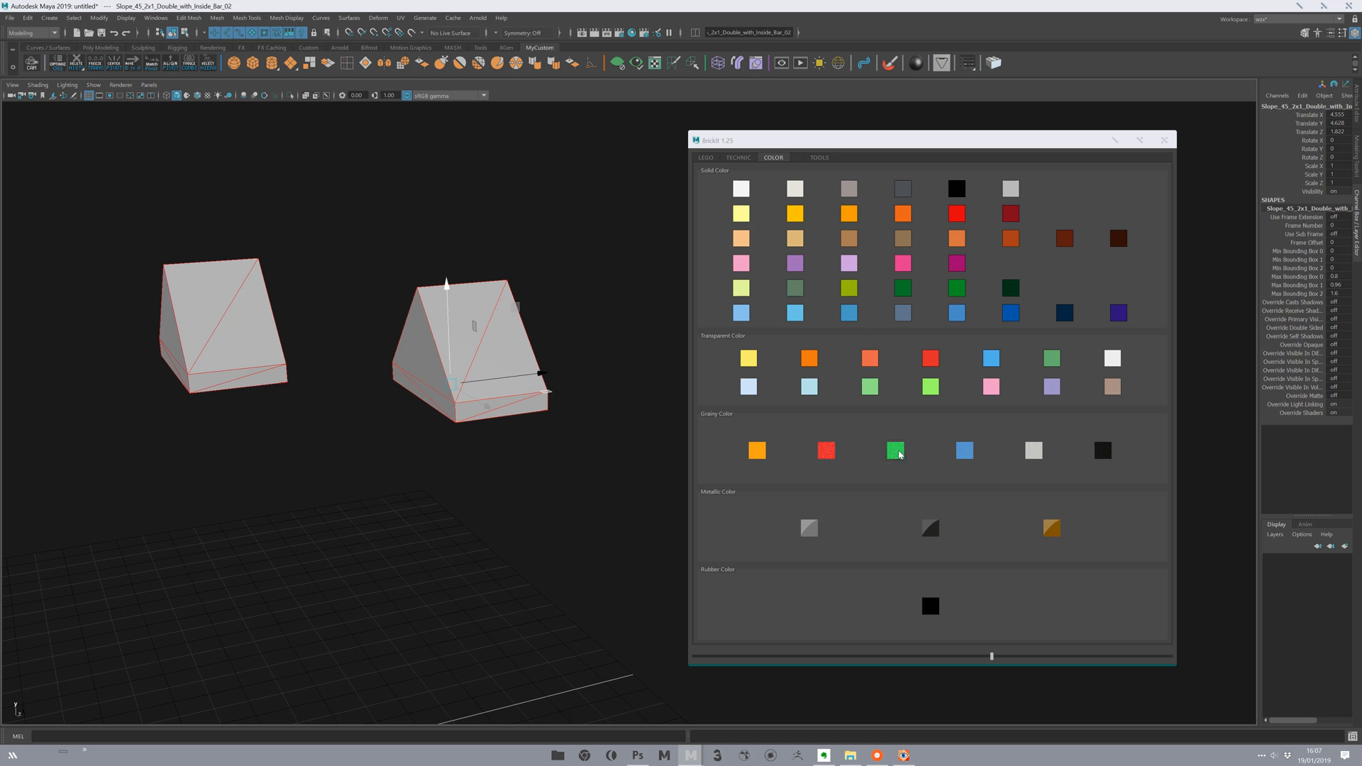
Apply the grainy green color to the duplicated slope and graph its Solid_37_grany_shd shader in the Hypershade.
right_click_drag(535, 471, 675, 456, "alt")
middle_click_drag(592, 227, 586, 245, "alt")
left_click(956, 213)
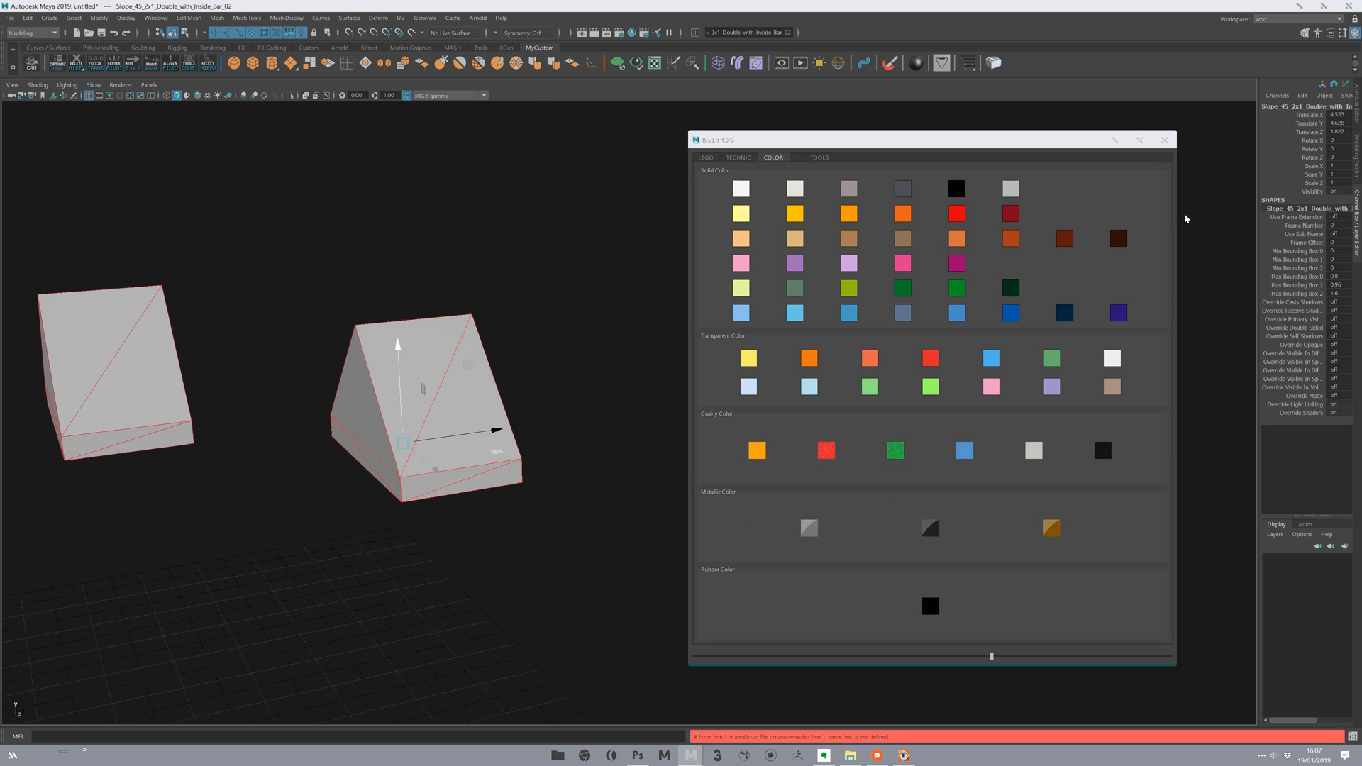
key("ctrl+a")
left_click_drag(903, 141, 766, 128)
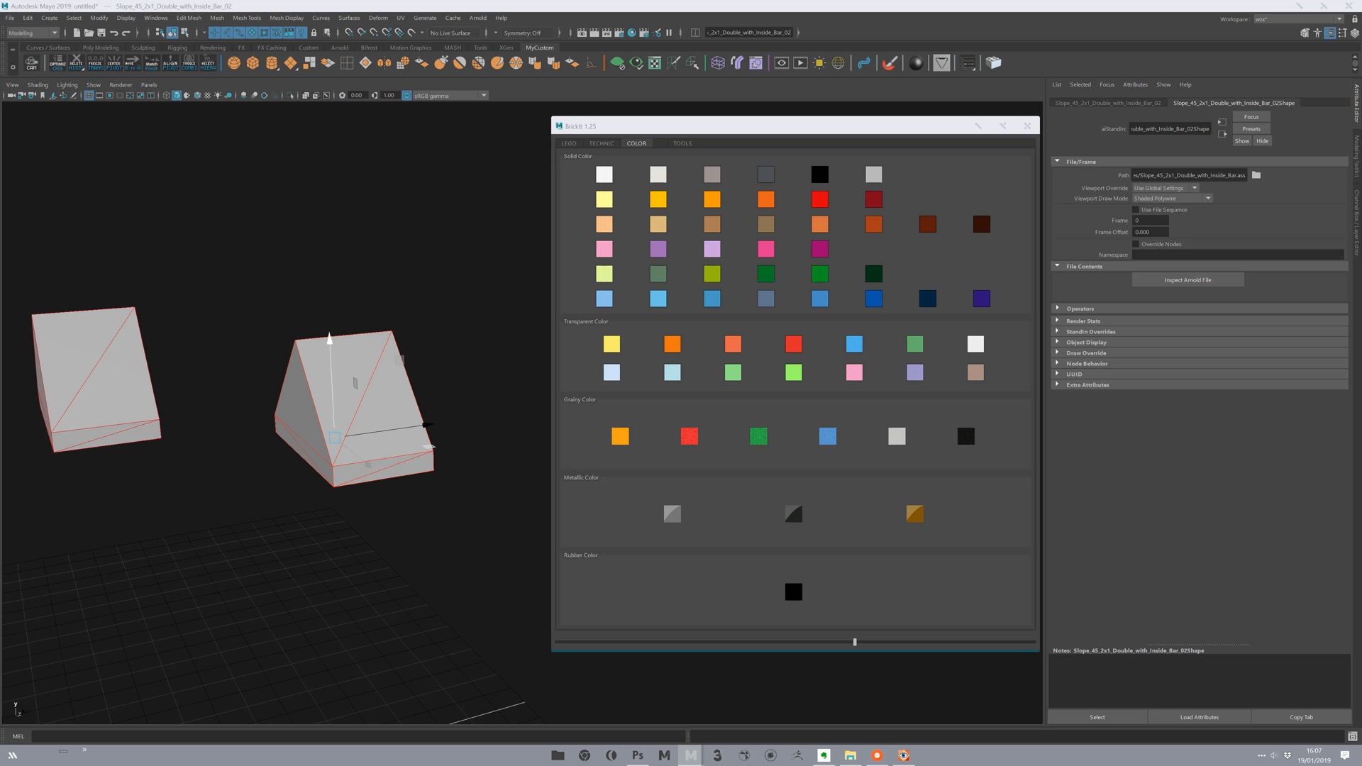
left_click(688, 249)
left_click(624, 340)
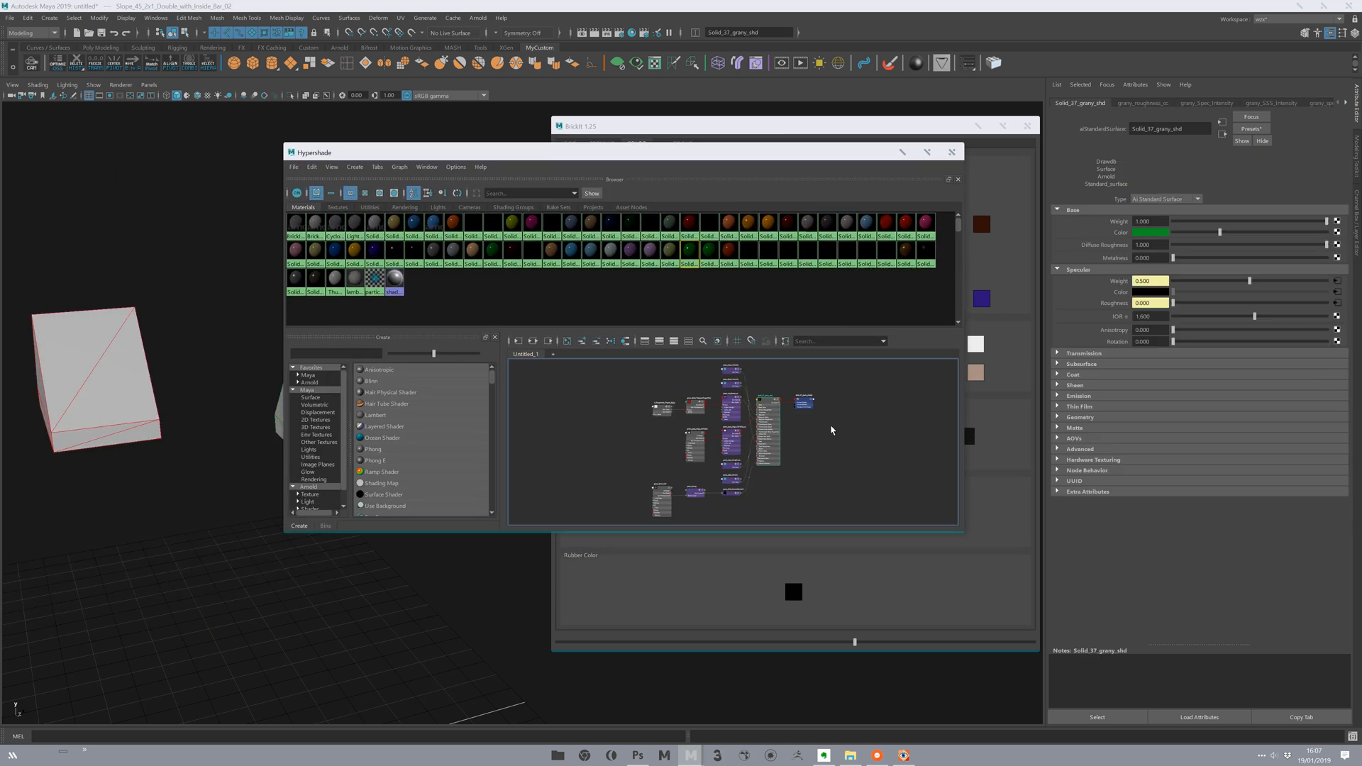
Set the base and subsurface colors of Solid_37_grany_shd by sampling the greyish green solid swatch.
left_click_drag(663, 154, 478, 390)
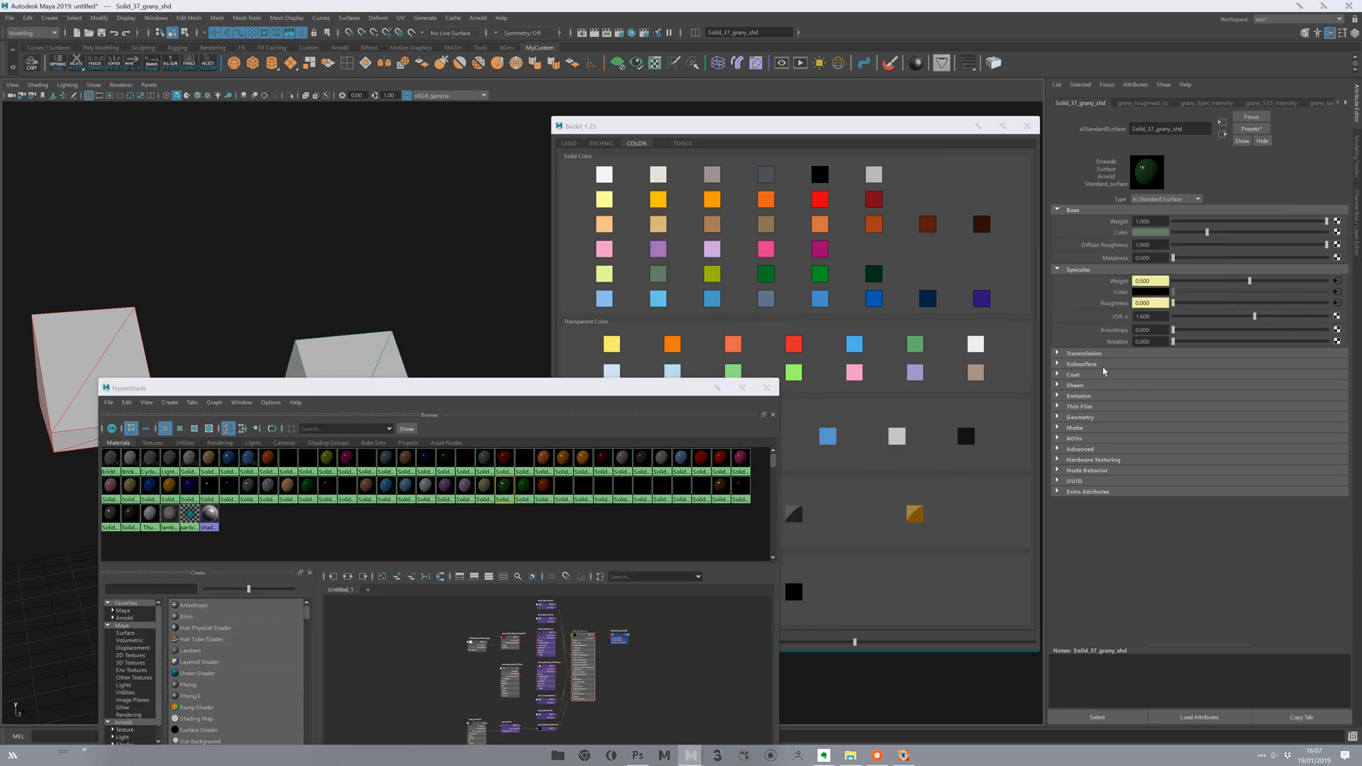
left_click(1082, 363)
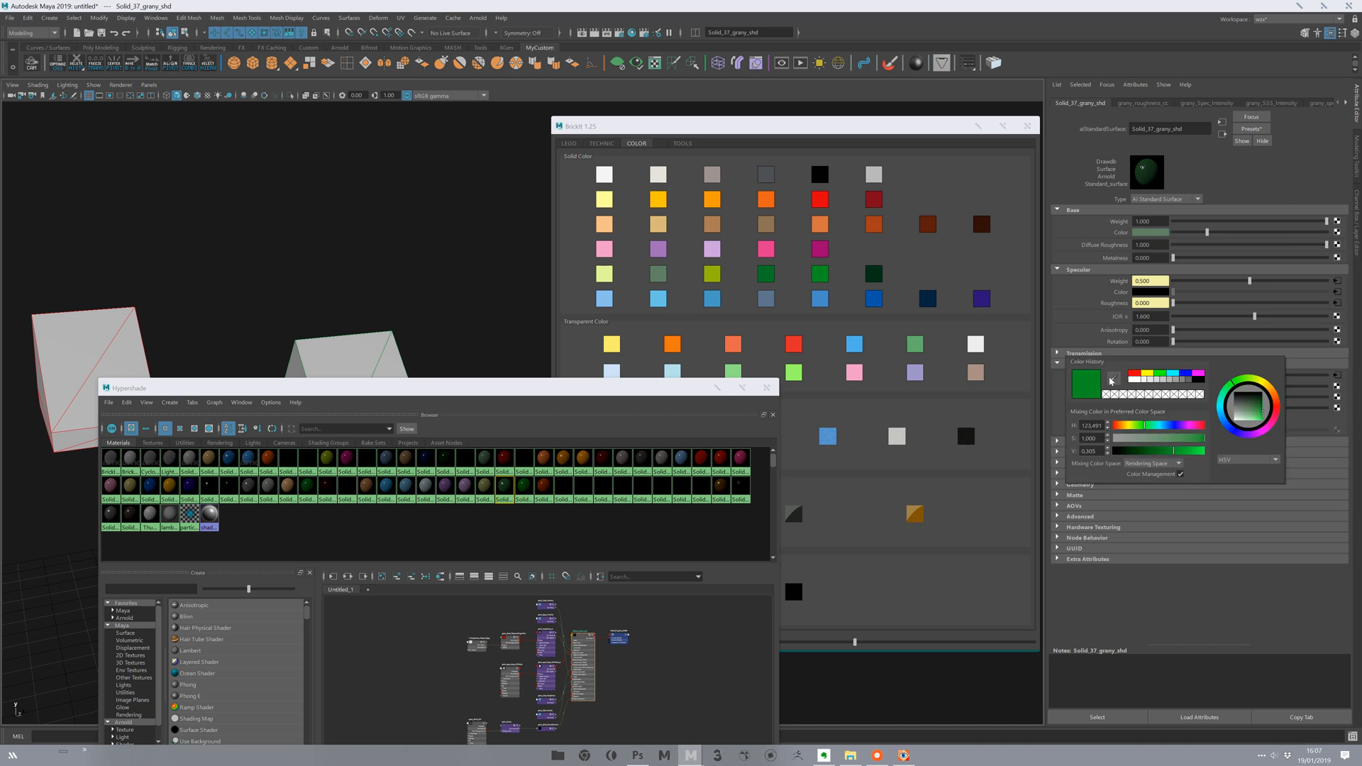
left_click(658, 275)
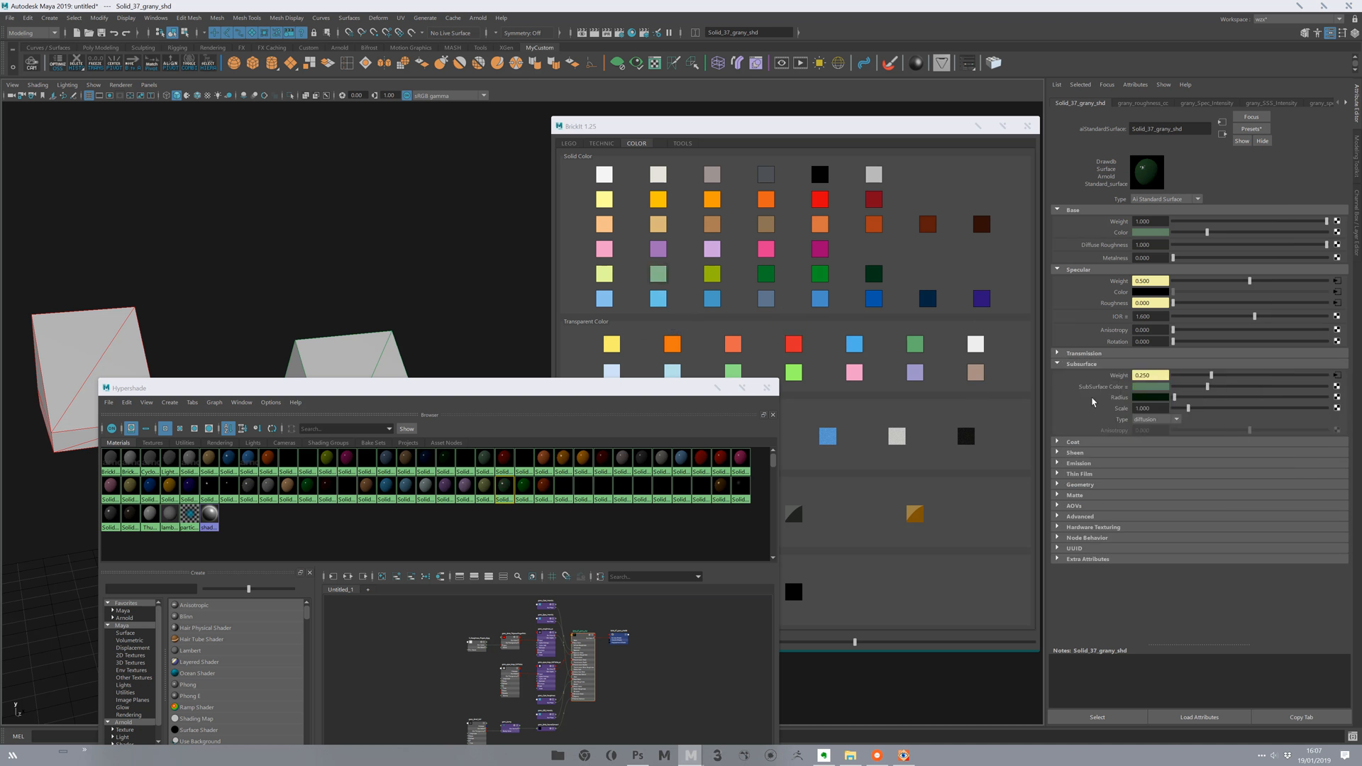
Move the Hypershade aside, then apply the grainy green color to the original slope brick and clear the selection.
left_click_drag(517, 390, 616, 269)
left_click_drag(786, 275, 534, 670)
left_click(477, 559)
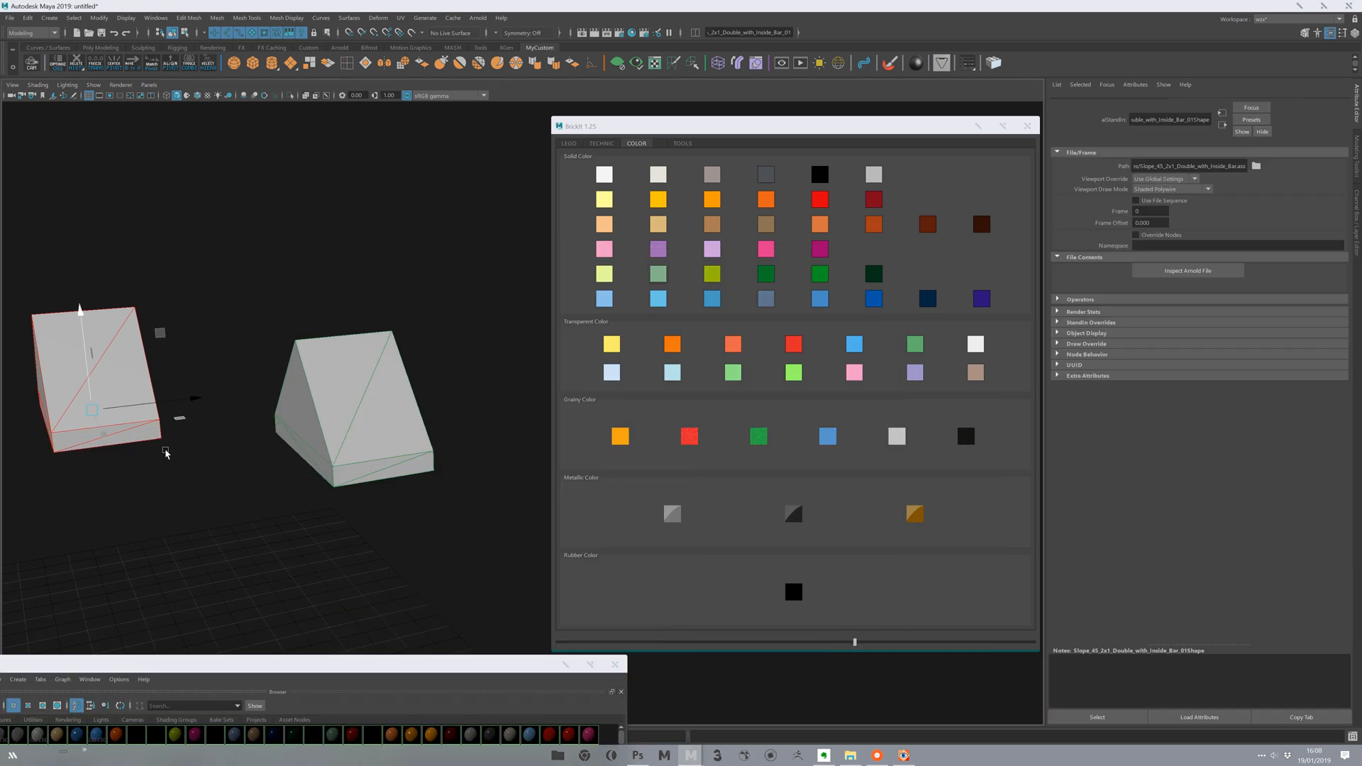
left_click(118, 427)
middle_click_drag(119, 427, 262, 402, "alt")
left_click(754, 444)
left_click(279, 507)
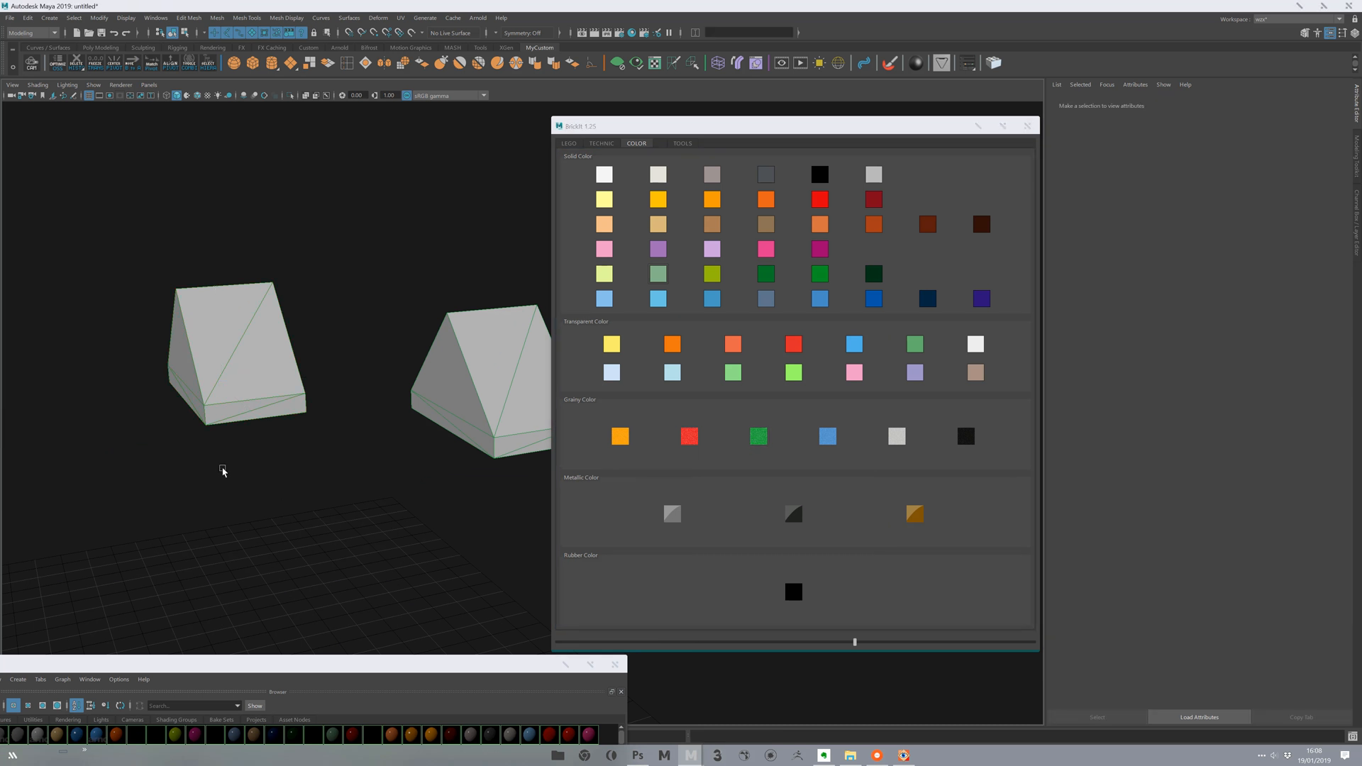
Close the Hypershade and deselect the slope bricks.
middle_click_drag(250, 474, 292, 490, "alt")
right_click_drag(292, 490, 330, 494, "alt")
key("ctrl+z")
left_click_drag(392, 665, 585, 196)
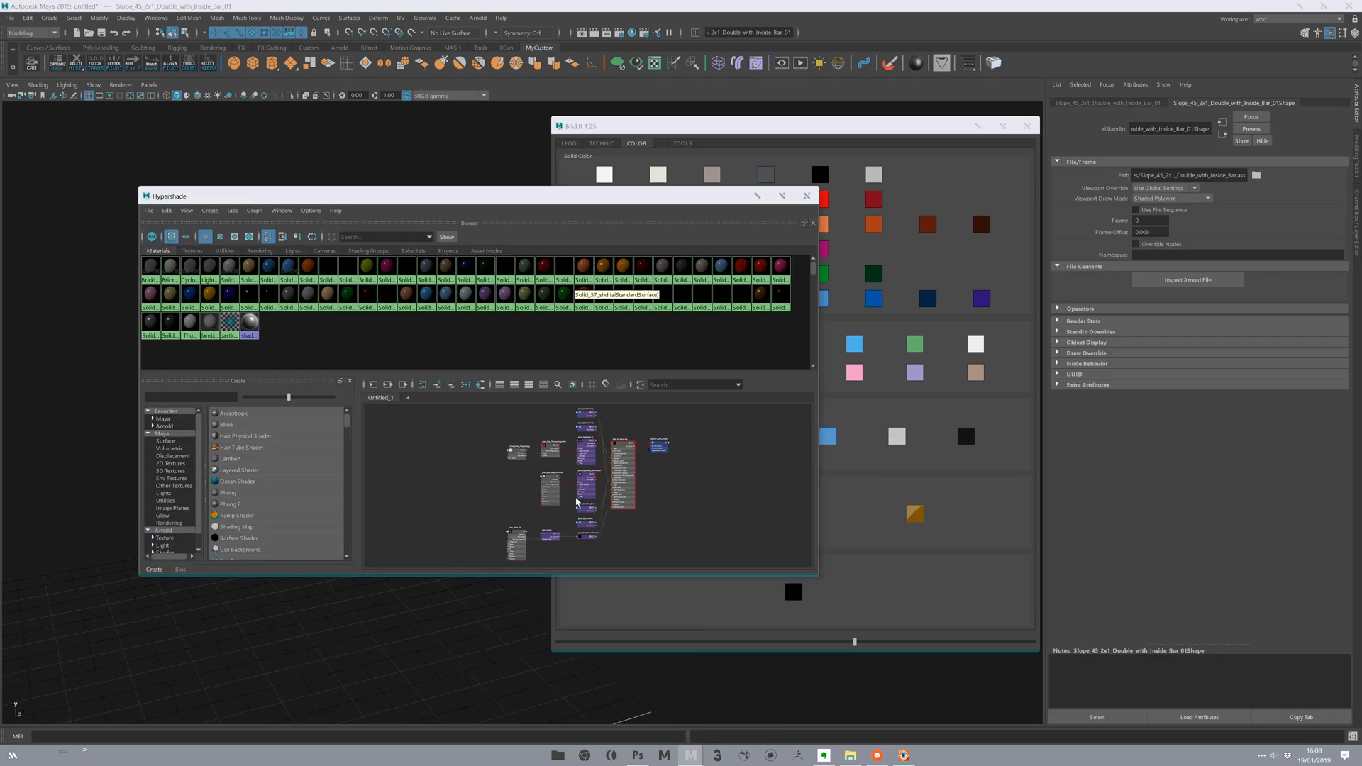
left_click(806, 195)
left_click(434, 512)
left_click_drag(434, 513, 647, 473, "alt")
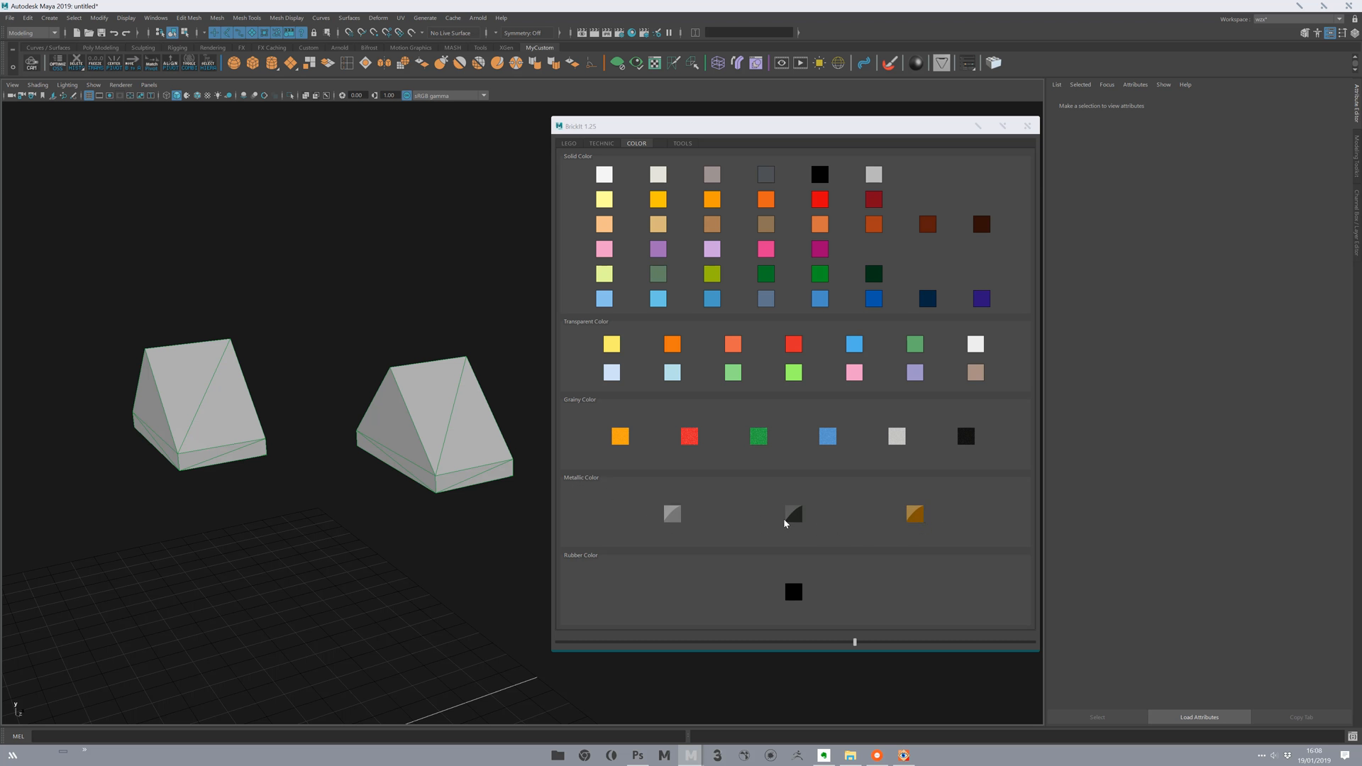
key("ctrl+z")
left_click(438, 581)
Open the shader reference guide image from the BrickIt tools.
left_click(683, 145)
left_click_drag(753, 127, 791, 119)
left_click(835, 329)
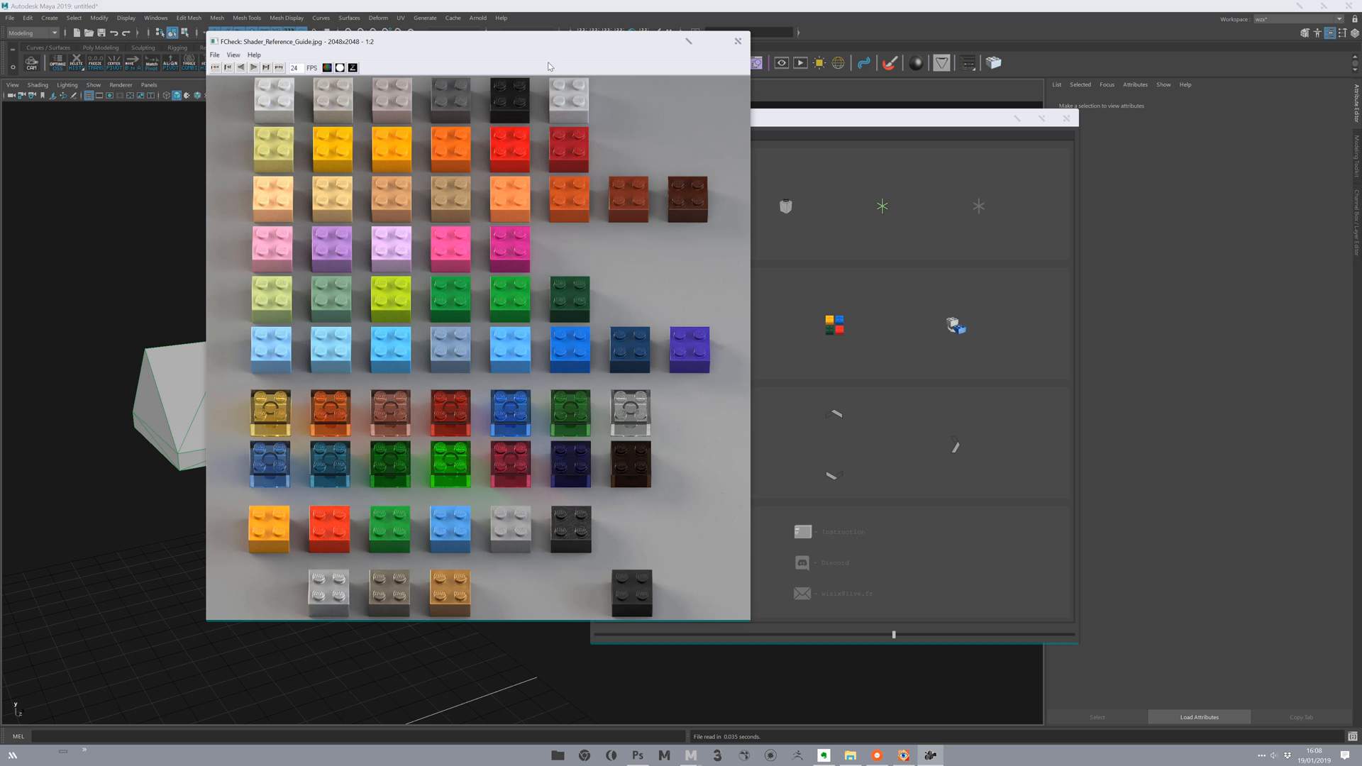
left_click_drag(408, 44, 430, 83)
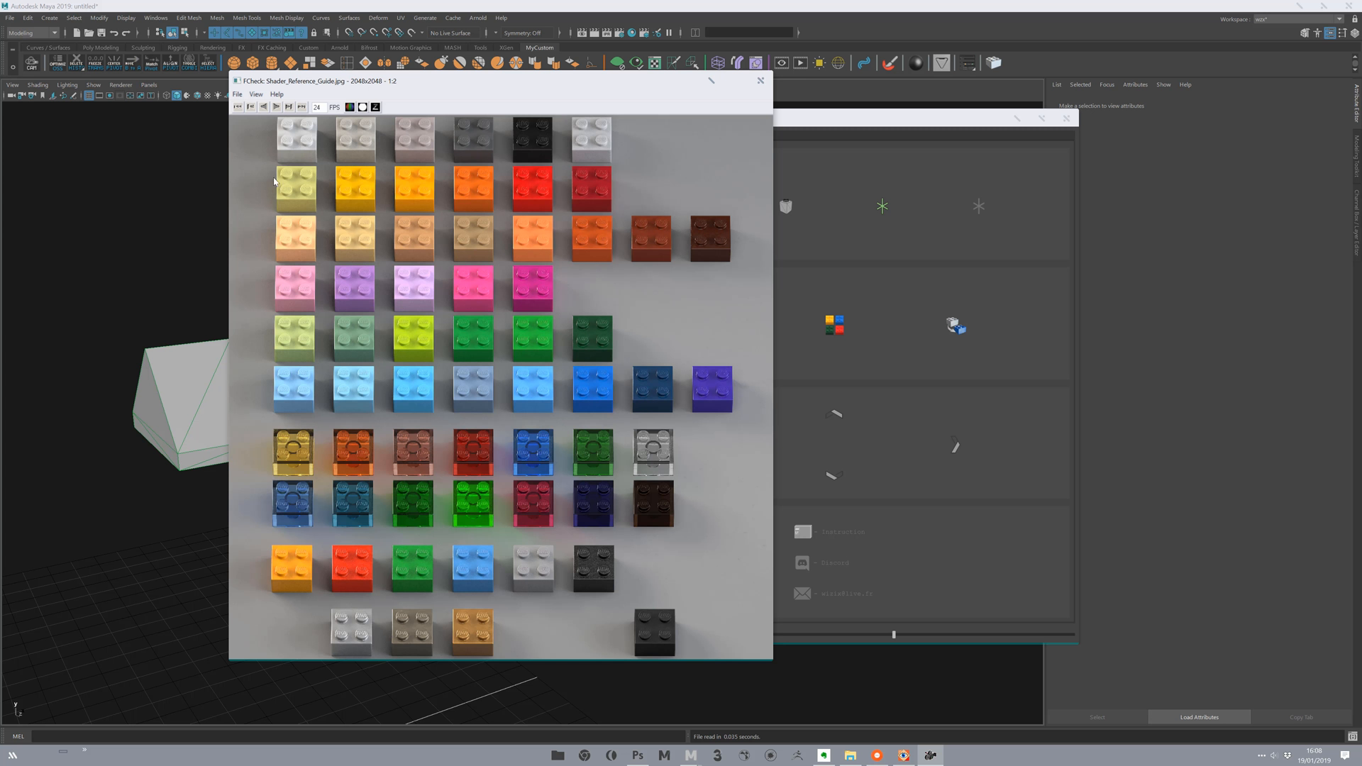
left_click(255, 93)
left_click(282, 200)
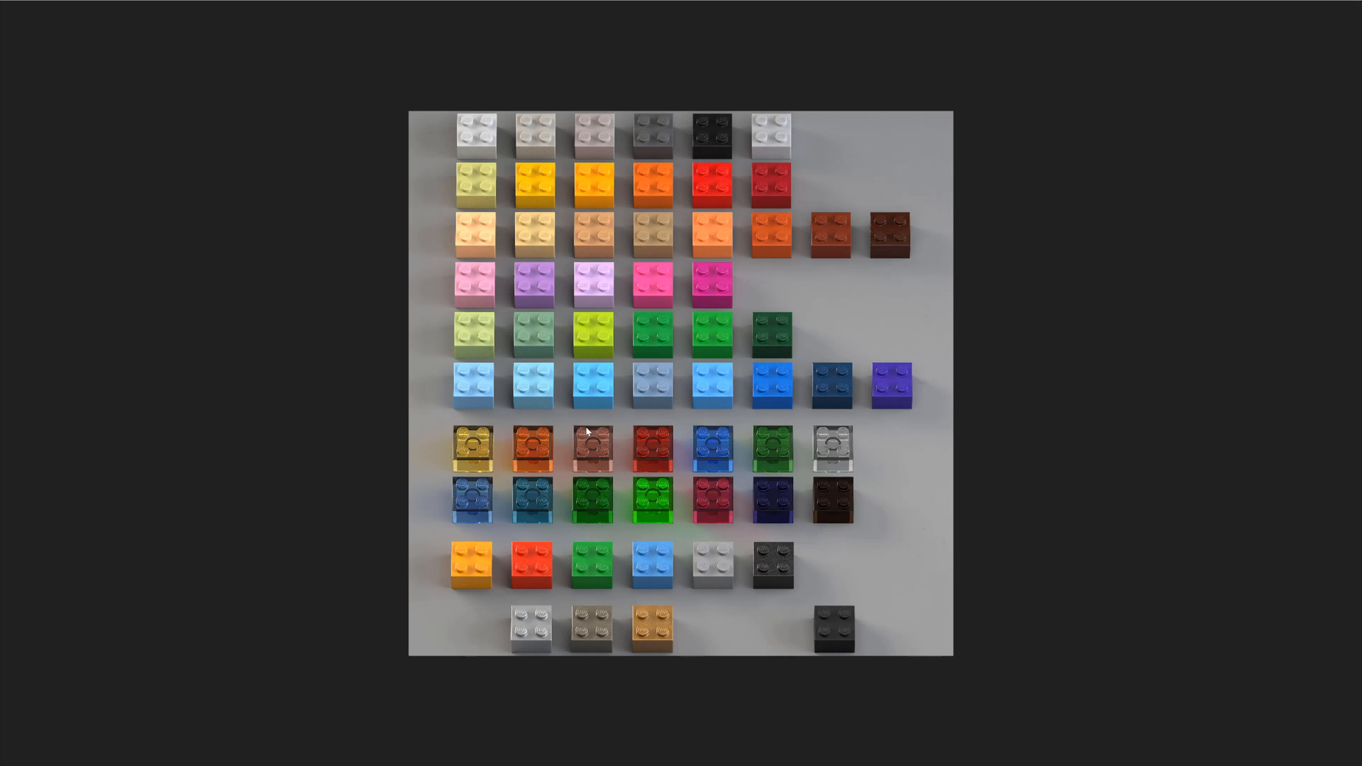
key("Escape")
Display the shader reference guide at full resolution, examine its swatches down to the lowest rows, and close the image.
left_click(436, 97)
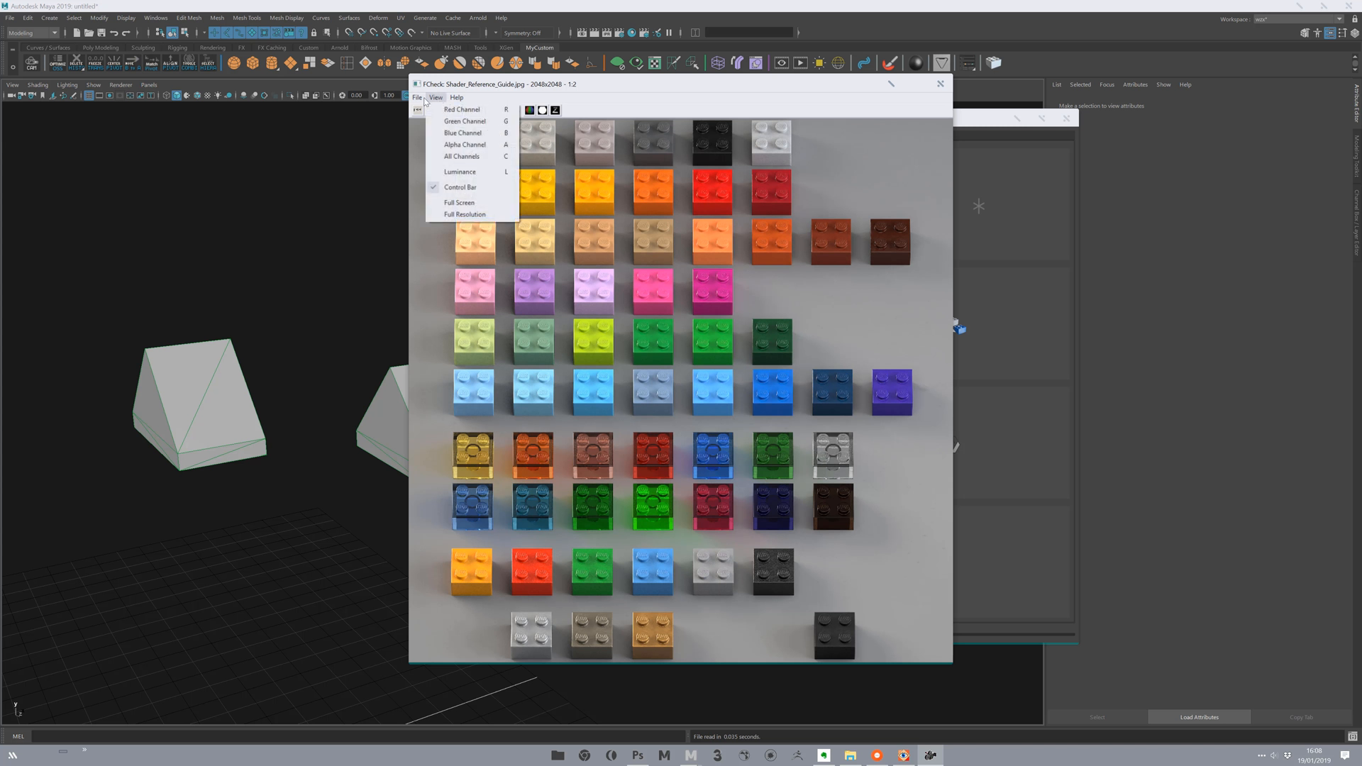
mouse_move(417, 97)
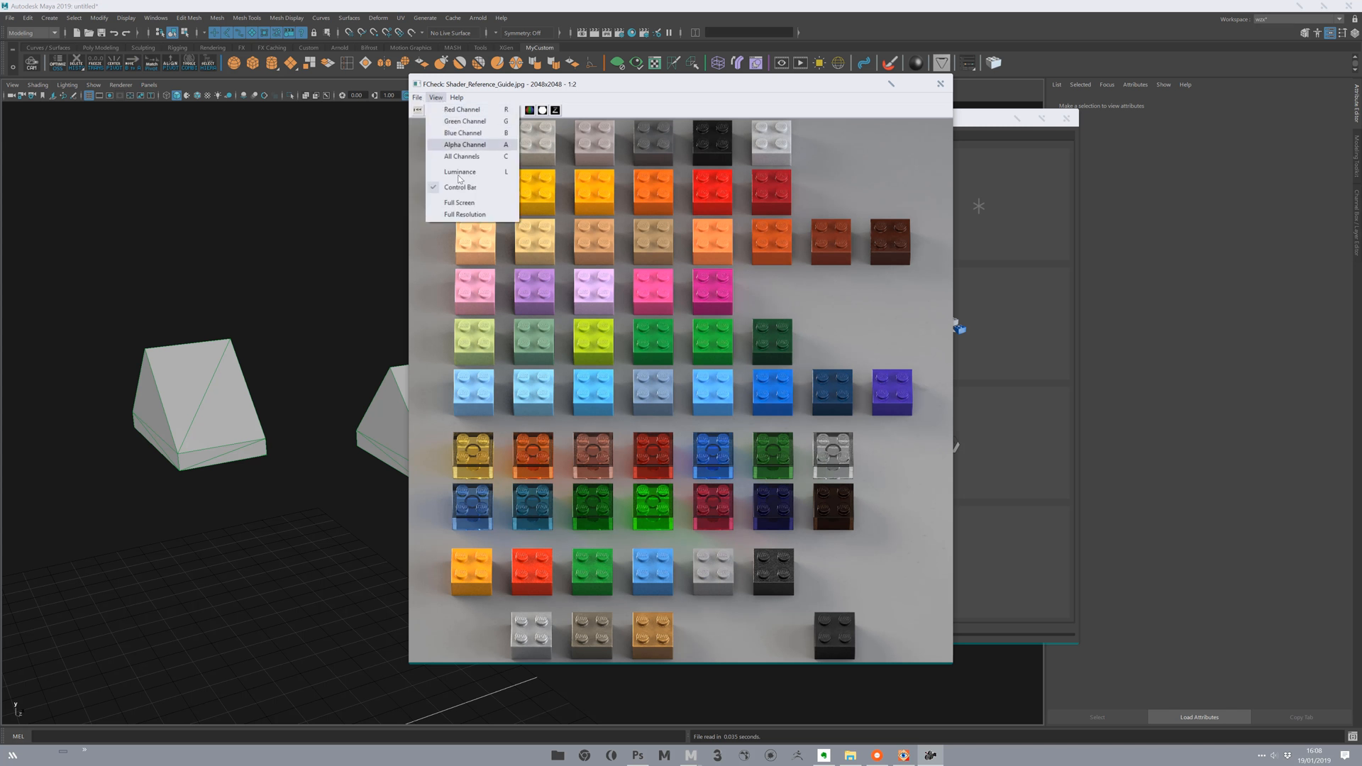
left_click(463, 214)
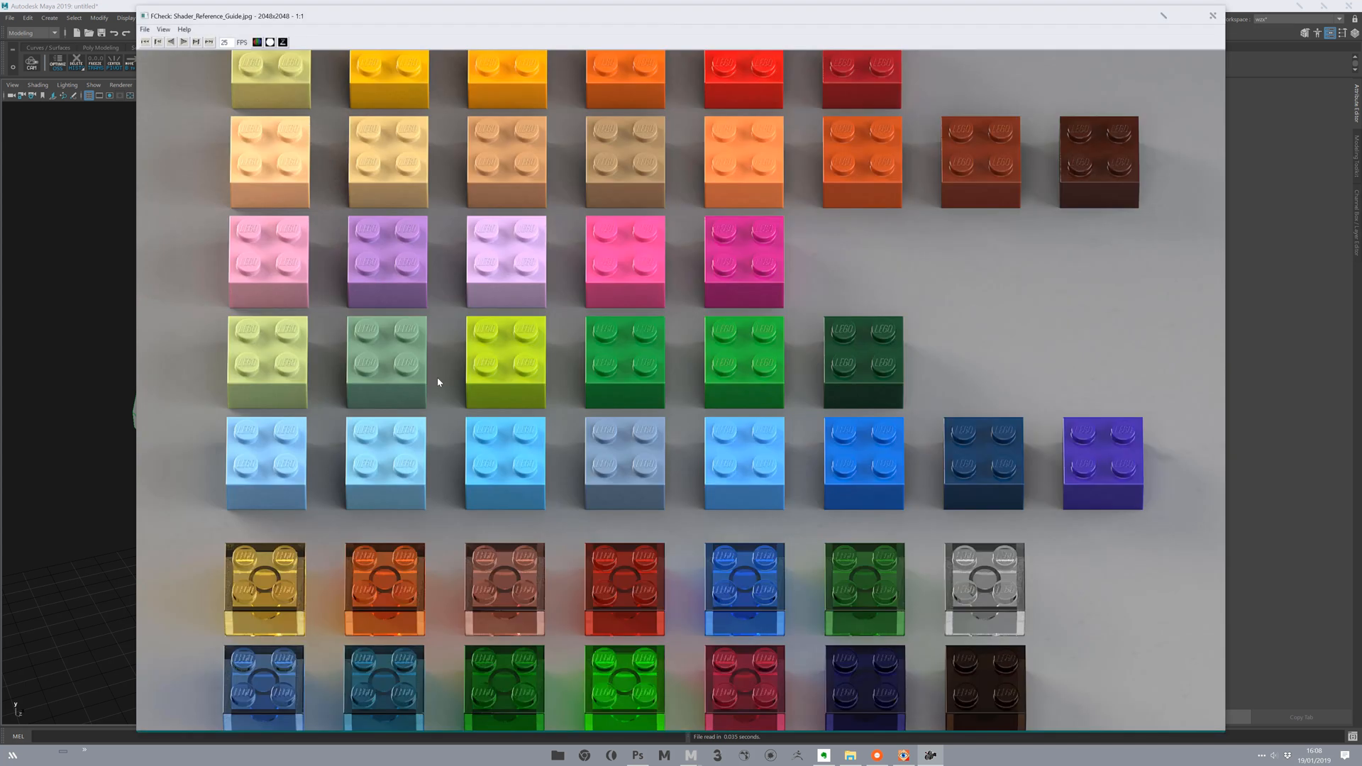
middle_click_drag(517, 410, 548, 389, "alt")
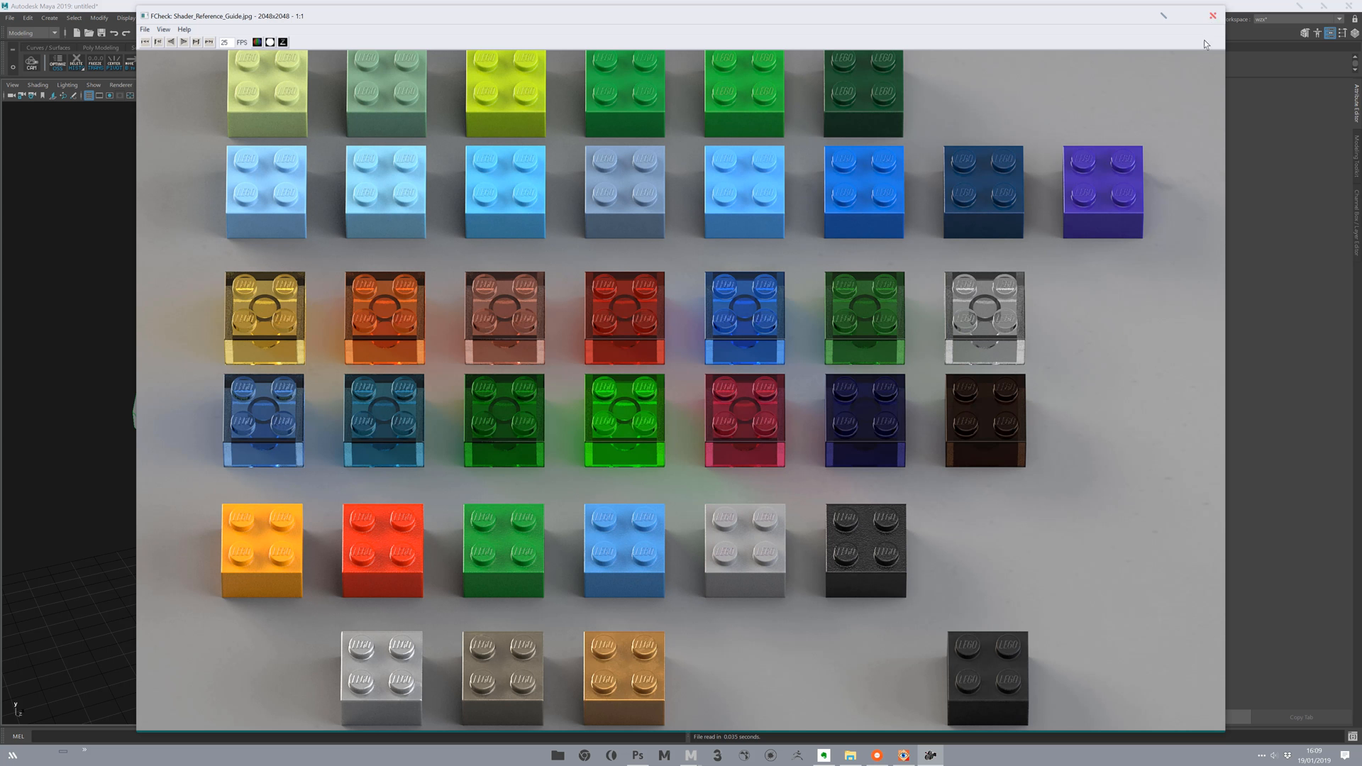
left_click(1213, 17)
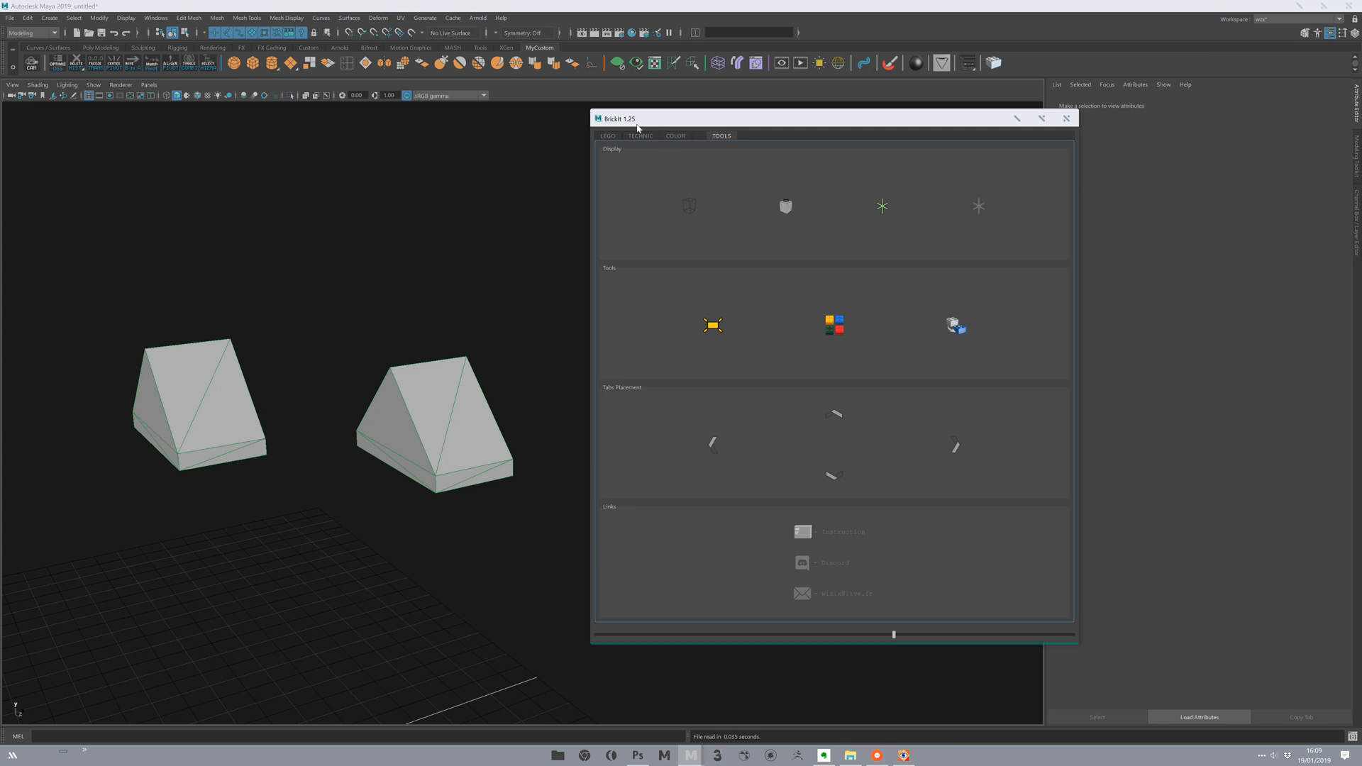
Browse the LEGO part categories in BrickIt, including Bricks, Plates Modified, Slopes and Hinges.
left_click(610, 136)
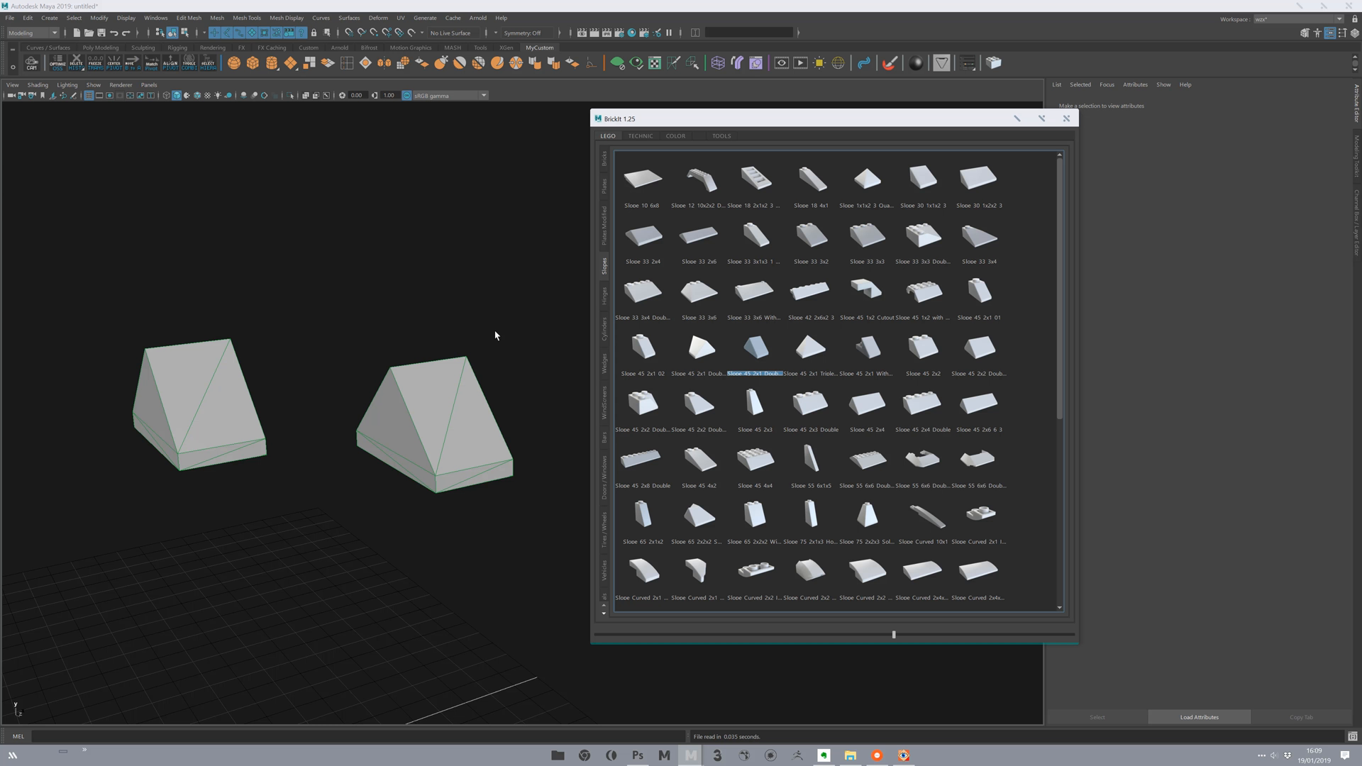
left_click(605, 160)
left_click(604, 225)
left_click(604, 266)
left_click(604, 295)
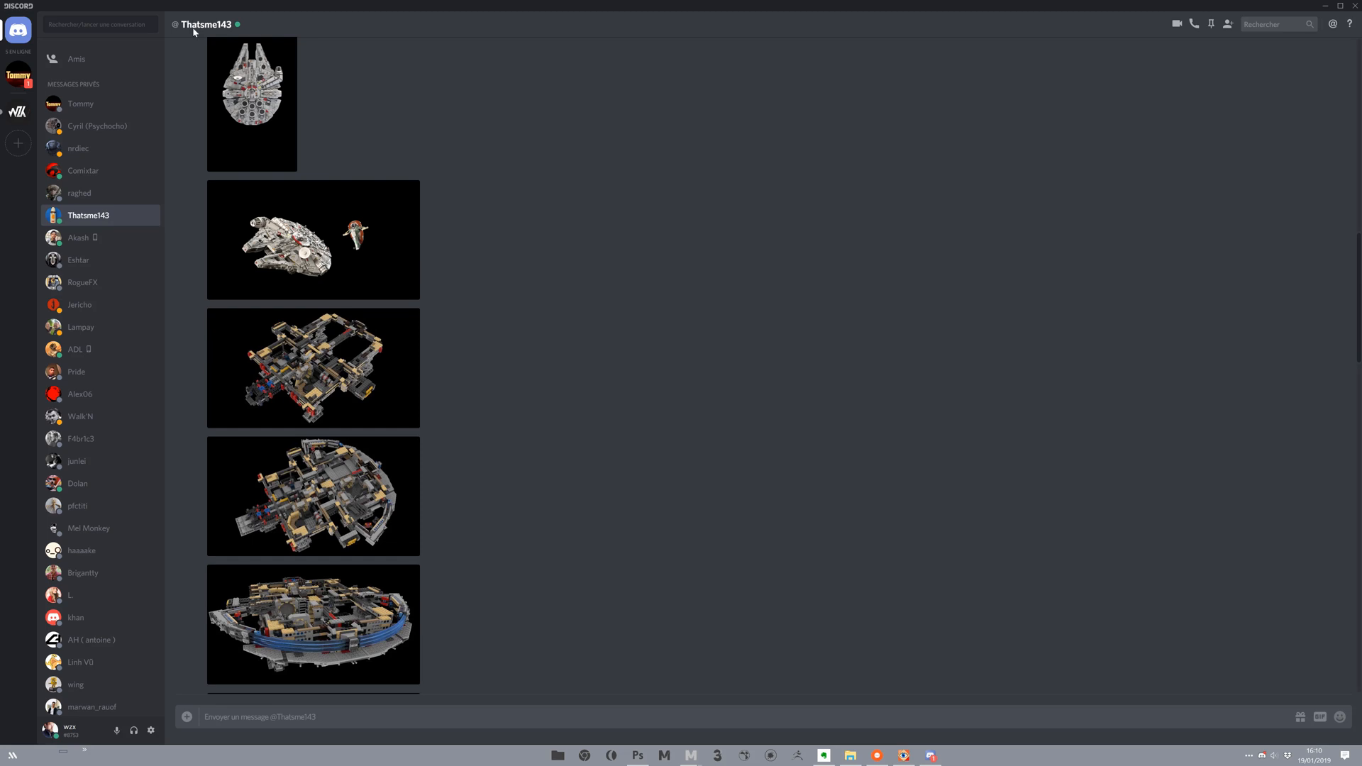
Switch to the Discord conversation, enlarge the Millennium Falcon interior render with the partly built curved rear, and close the preview.
scroll(482, 218, "down", 1)
scroll(482, 219, "down", 2)
scroll(487, 249, "down", 1)
left_click(339, 370)
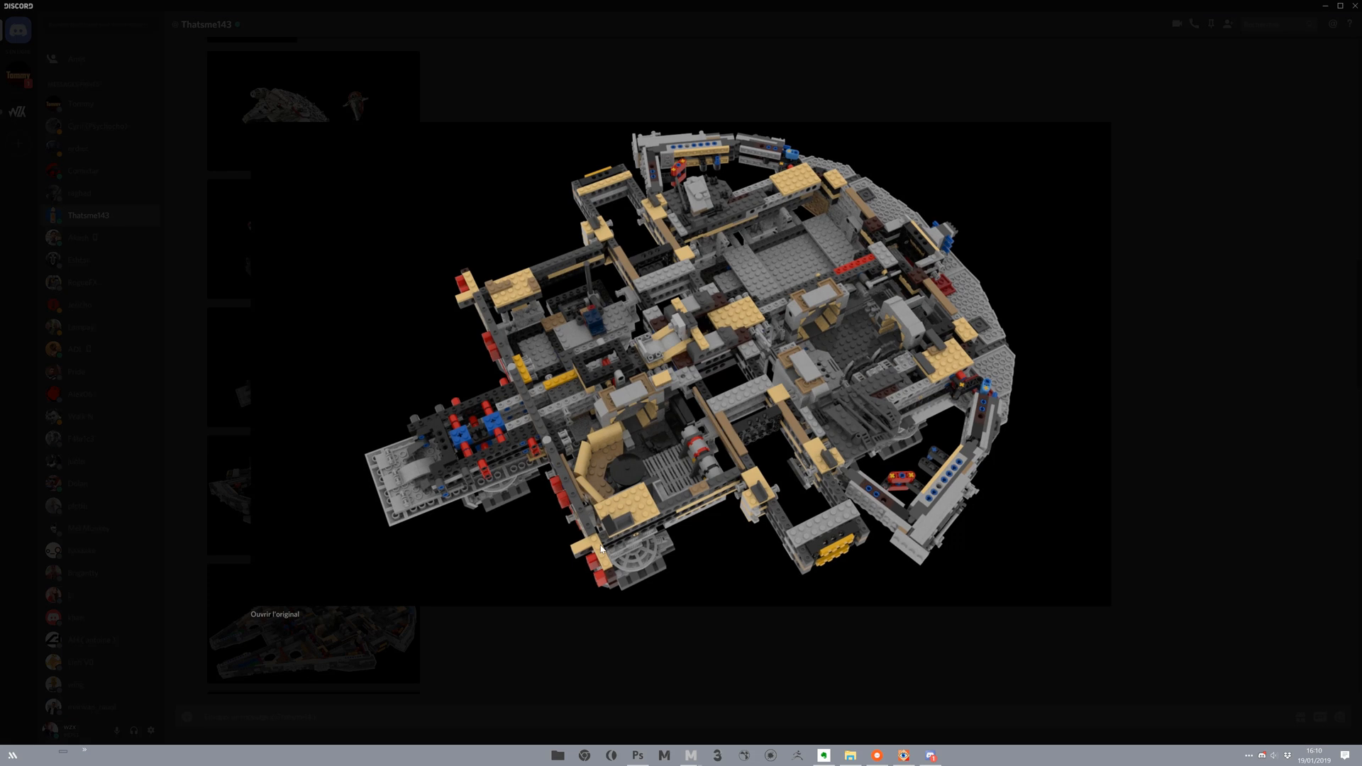
left_click(621, 651)
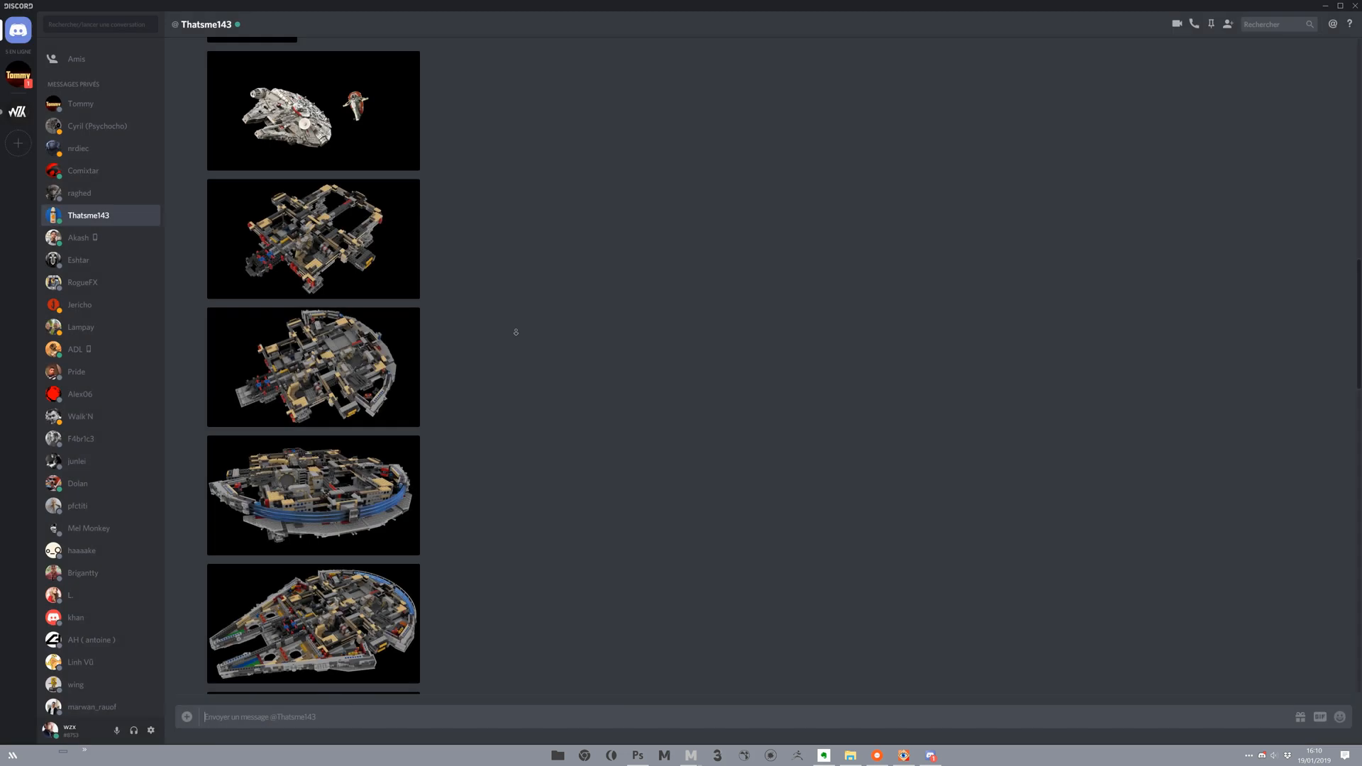
Enlarge the Millennium Falcon render showing the open interior with both front mandibles attached, and close the preview.
scroll(517, 279, "down", 4)
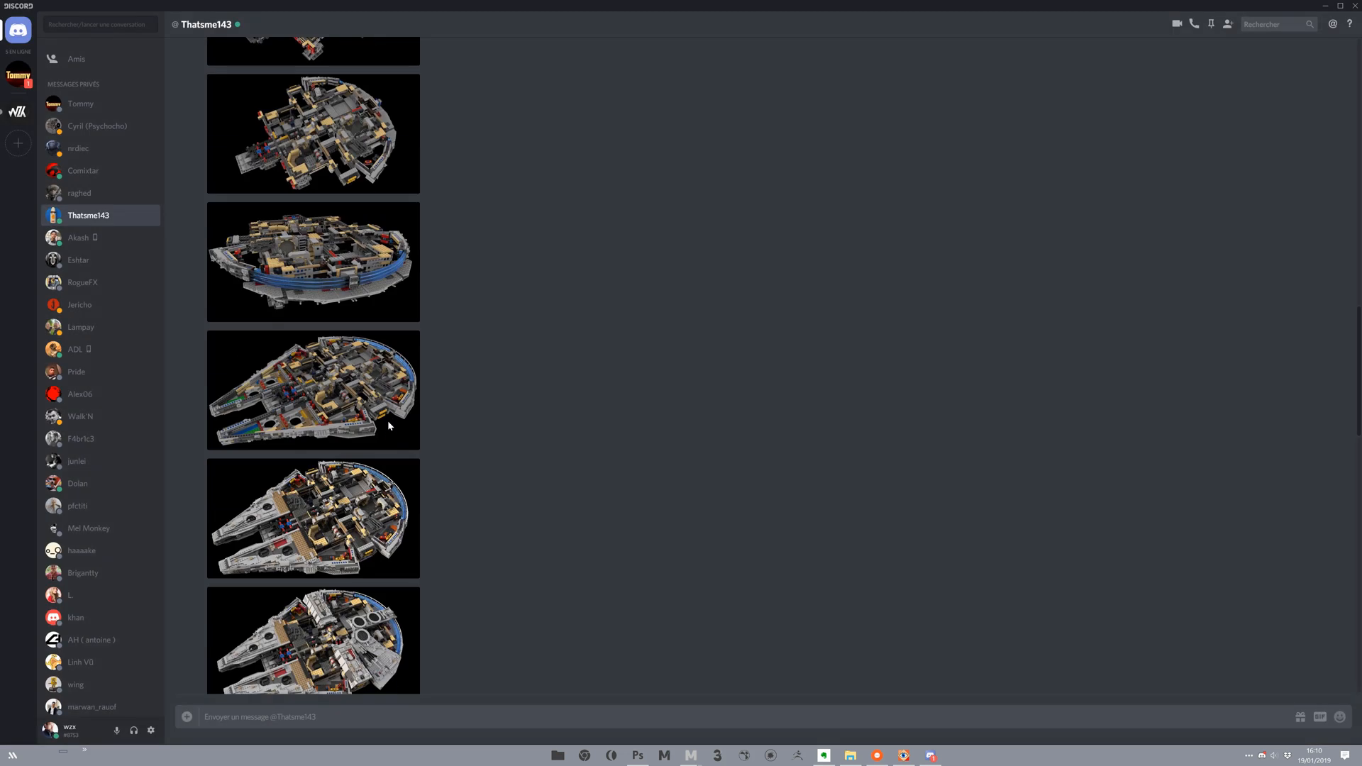
left_click(390, 418)
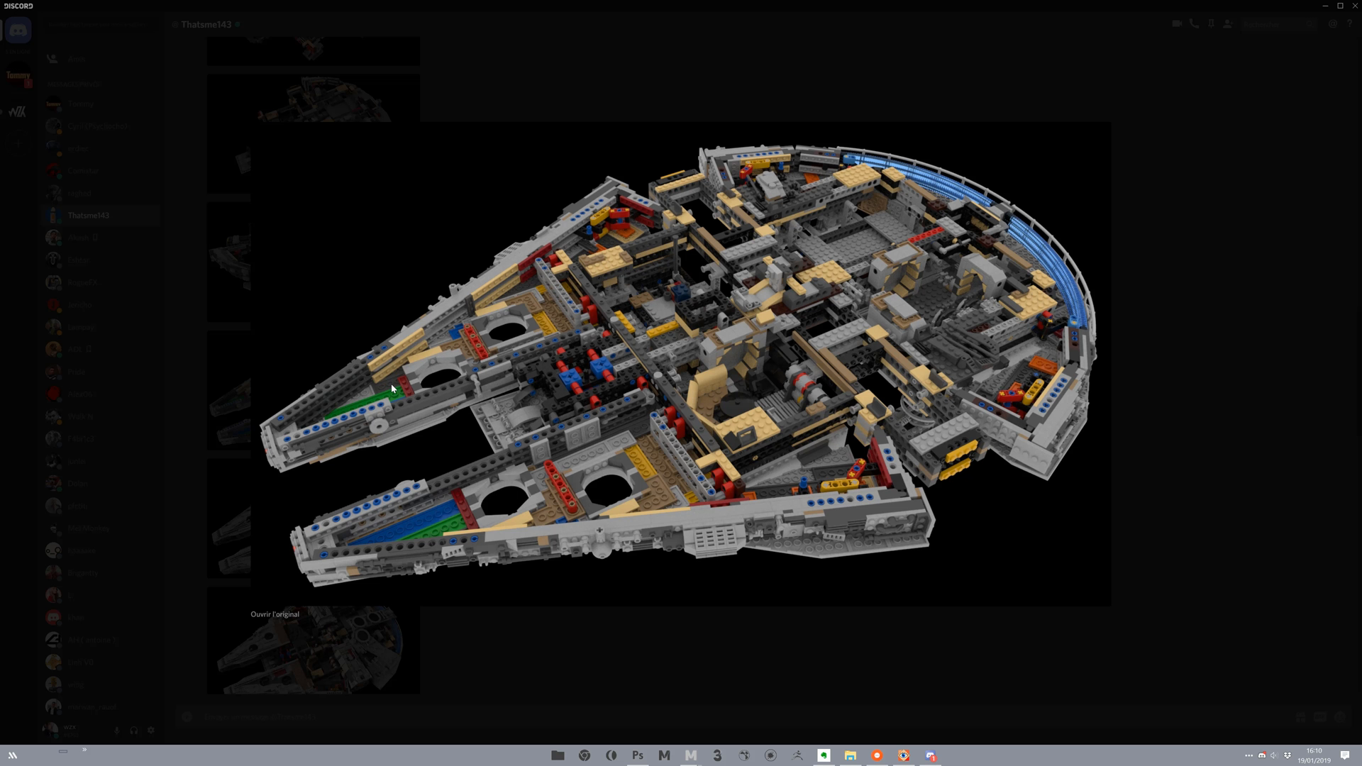
left_click(410, 666)
View enlarged renders of the partly plated Millennium Falcon and the completed ship with its radar dish, closing each preview.
scroll(499, 440, "down", 5)
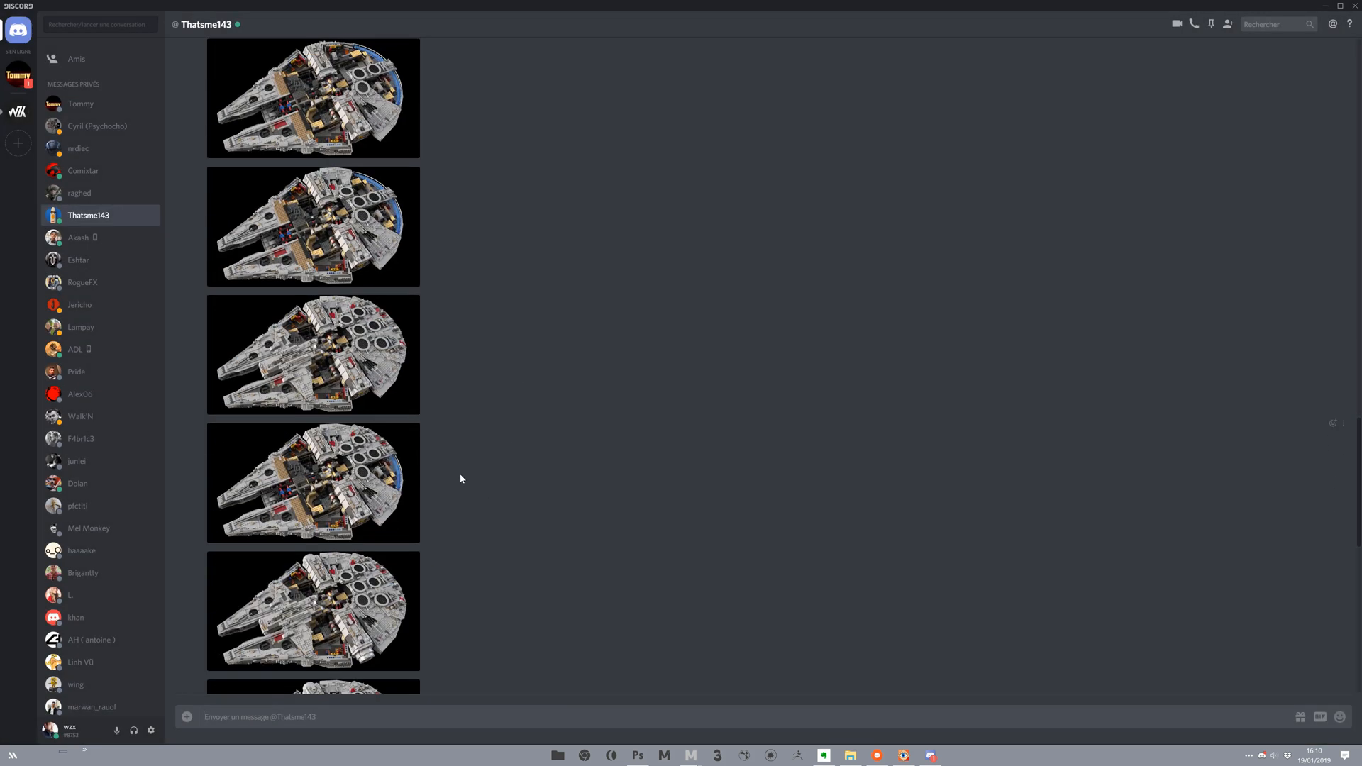
left_click(392, 483)
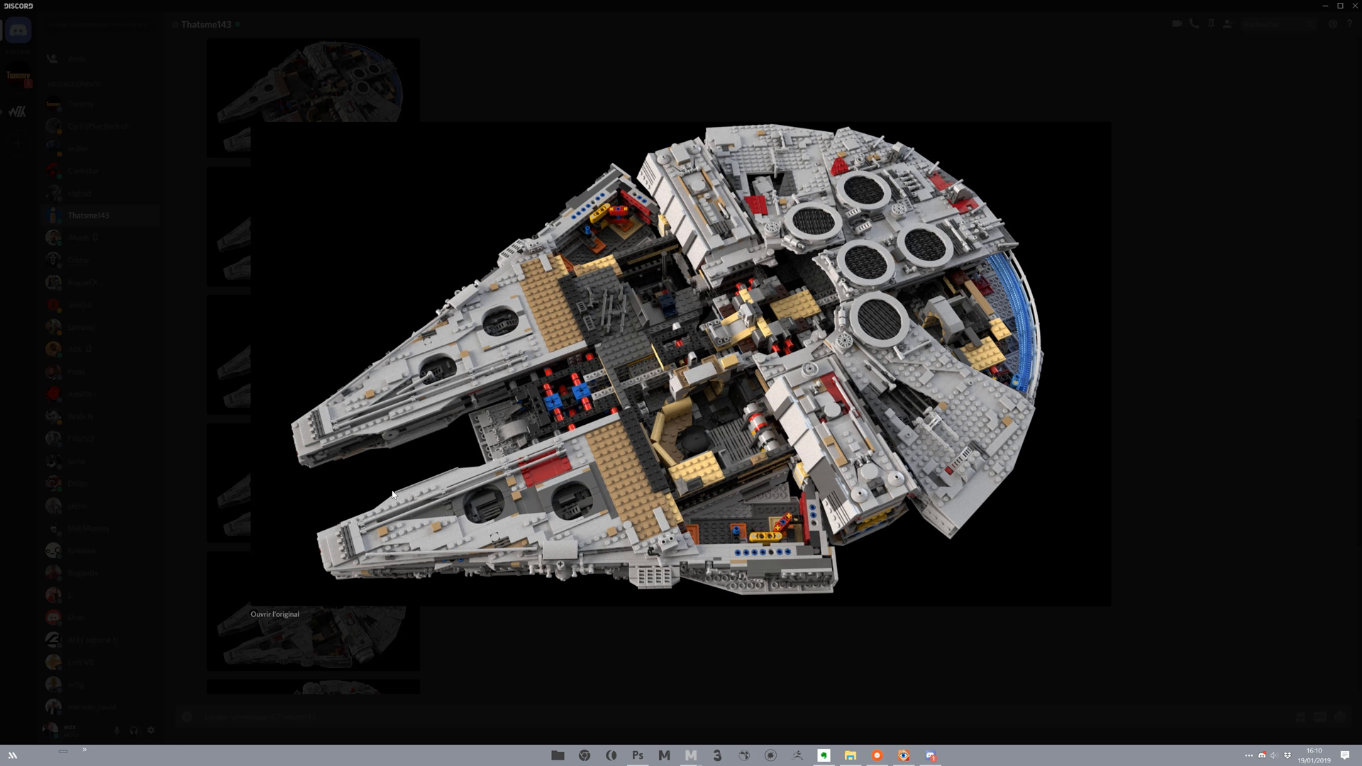
left_click(480, 644)
left_click(383, 512)
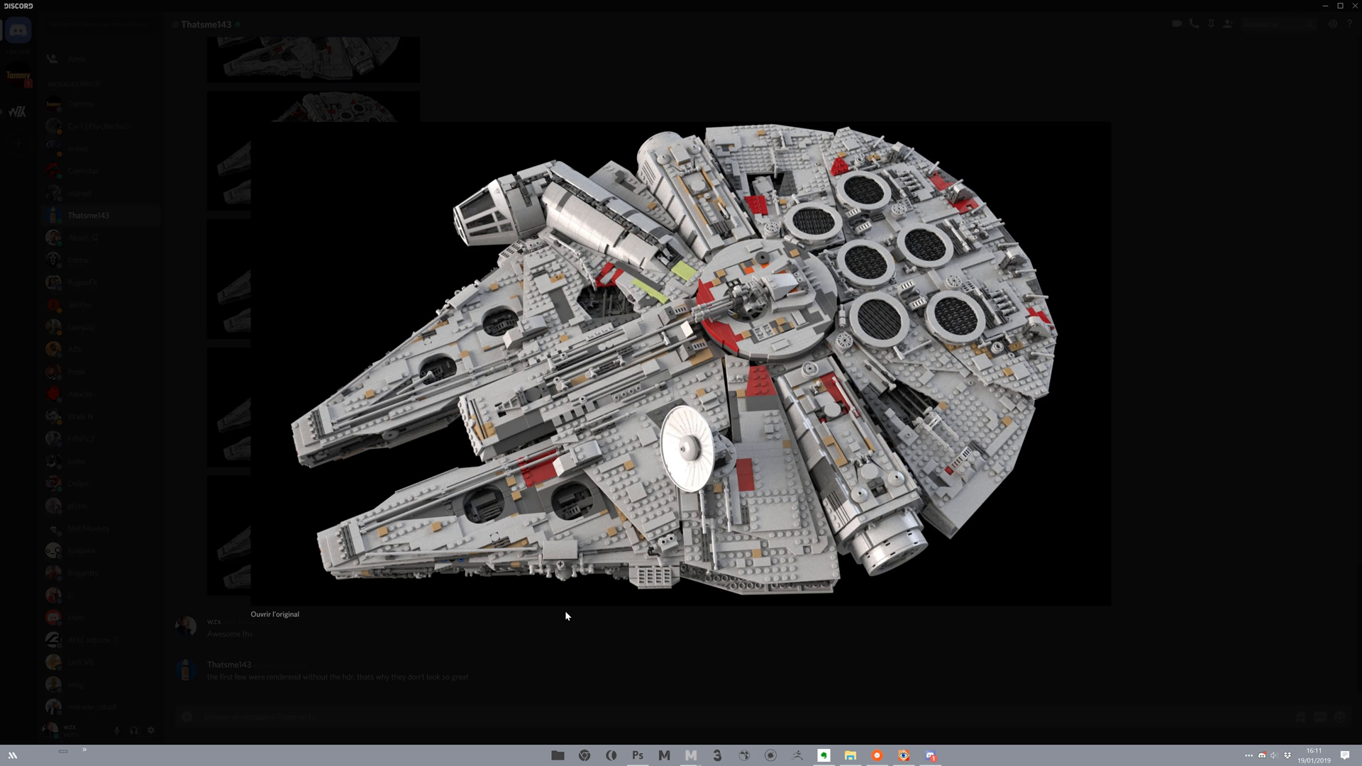
left_click(342, 660)
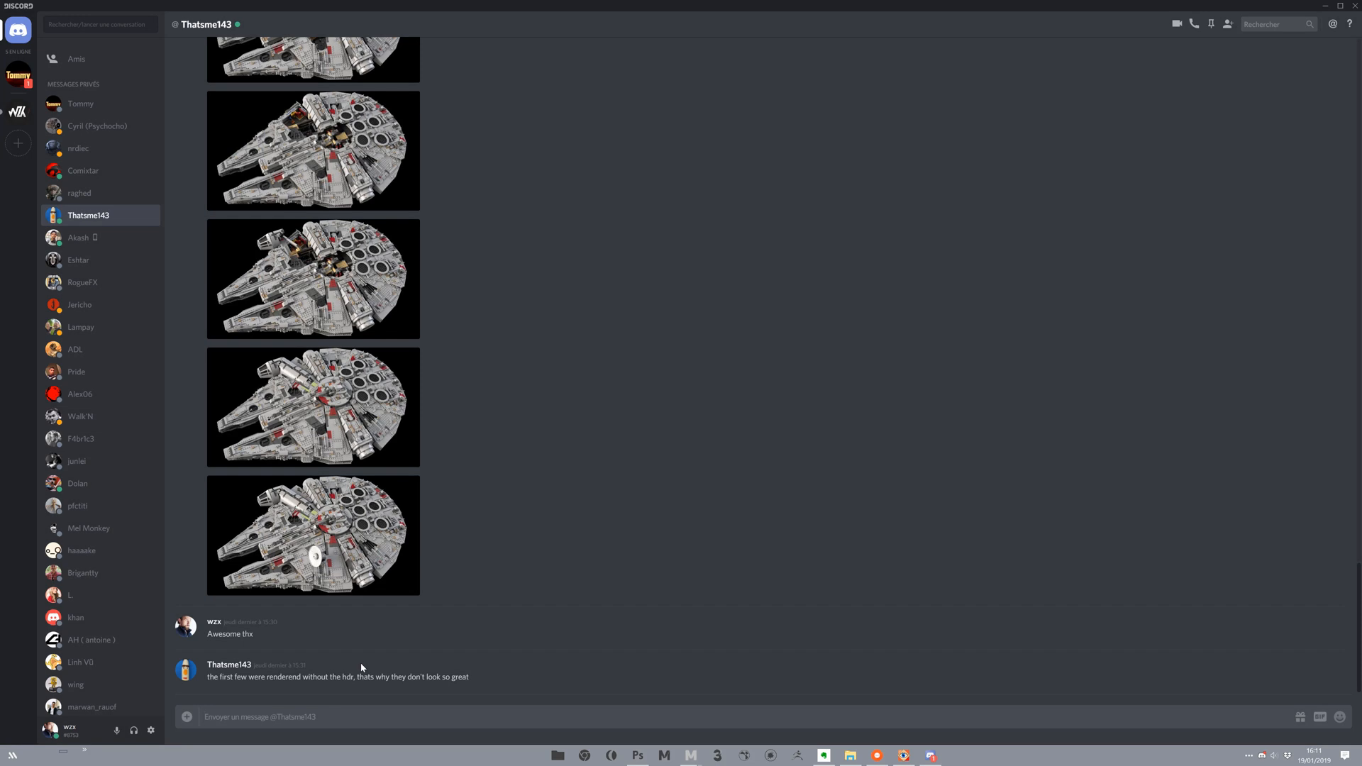